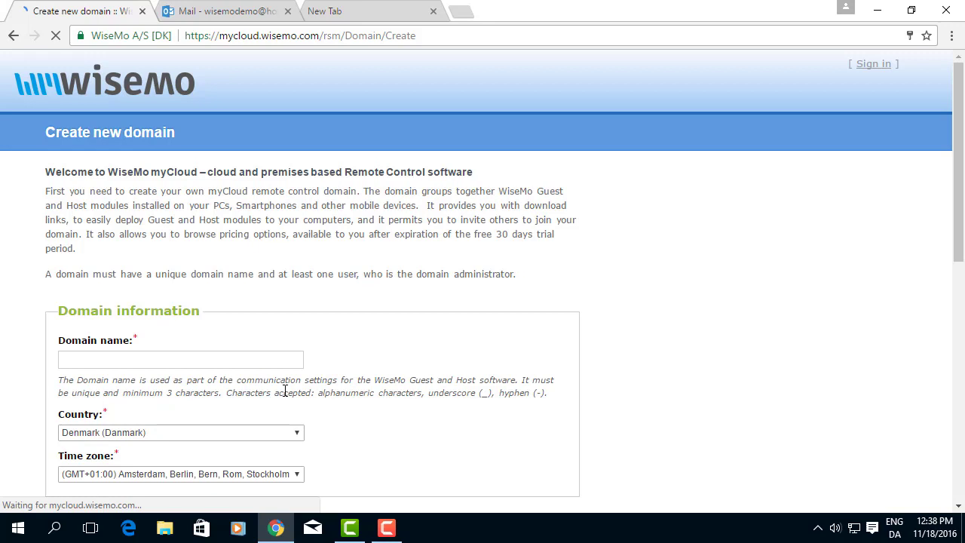
Enter WiseMoDemo as the new domain name from the autocomplete suggestion.
{"action": "scroll", "coordinate": [222, 377], "scroll_direction": "down", "scroll_amount": 2}
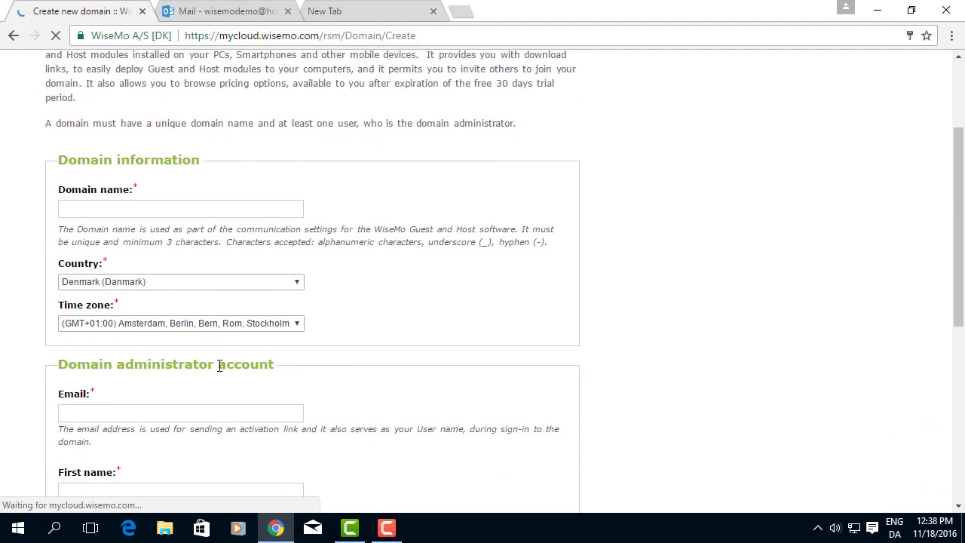
{"action": "left_click", "coordinate": [167, 208]}
{"action": "type", "text": "Wi"}
{"action": "key", "text": "Down"}
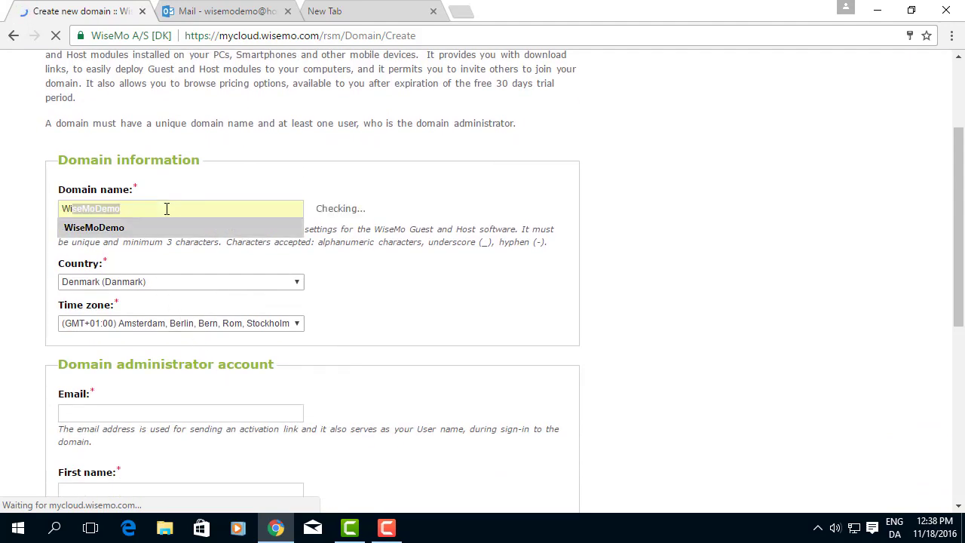
{"action": "key", "text": "Return"}
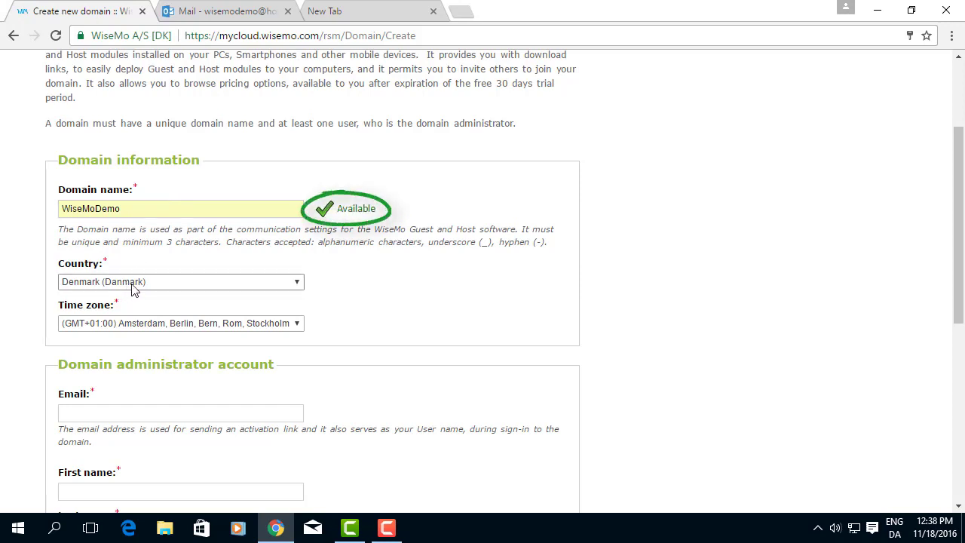
Fill in the administrator's e-mail address from the suggested entry.
{"action": "scroll", "coordinate": [161, 323], "scroll_direction": "down", "scroll_amount": 2}
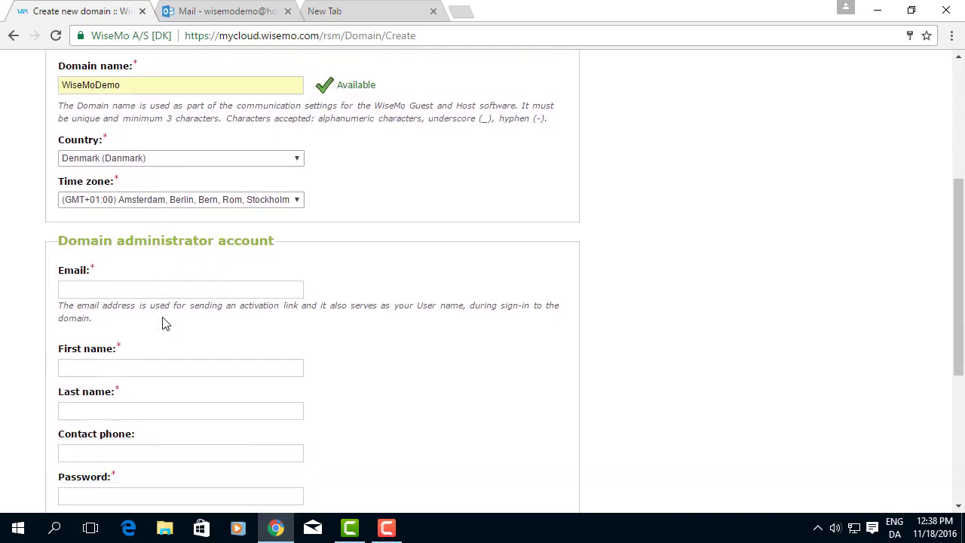
{"action": "scroll", "coordinate": [144, 294], "scroll_direction": "down", "scroll_amount": 1}
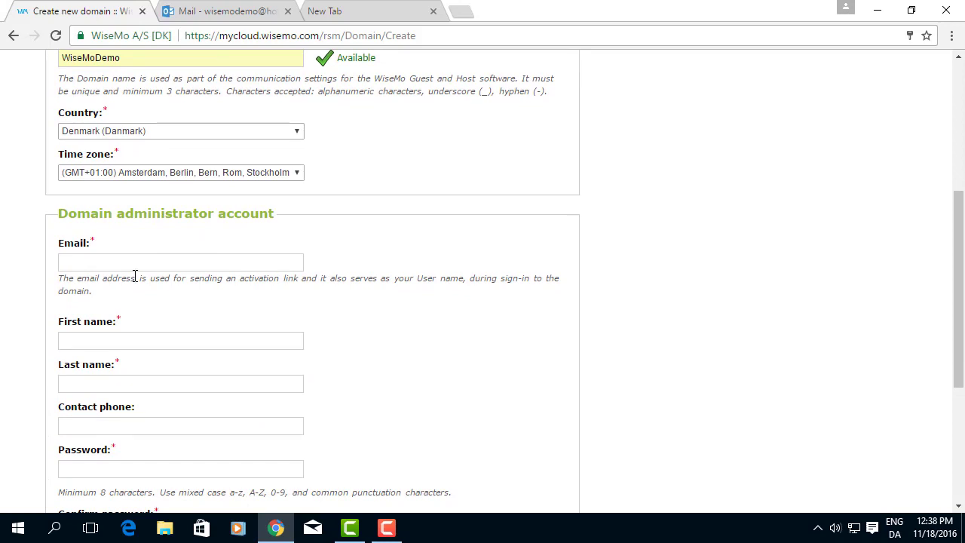
{"action": "left_click", "coordinate": [117, 263]}
{"action": "type", "text": "wise"}
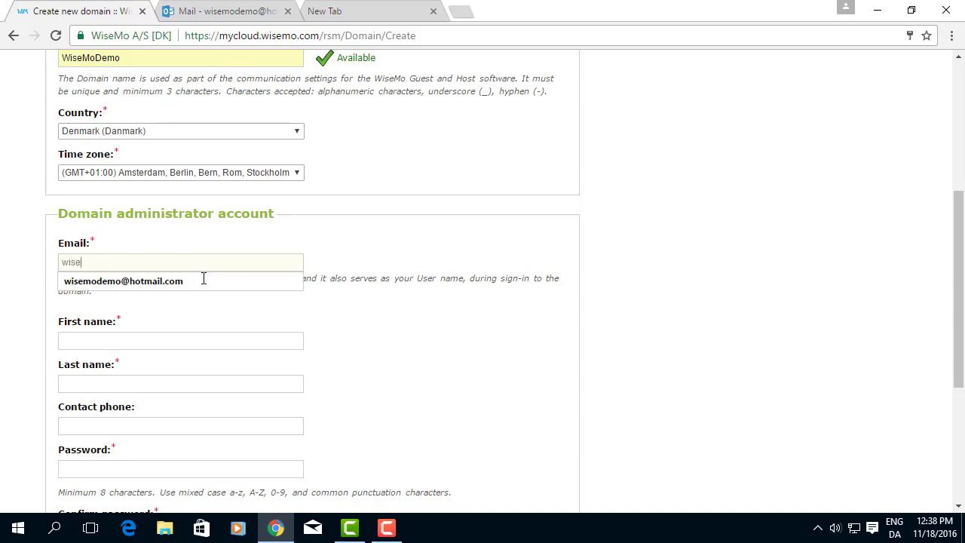
{"action": "key", "text": "Down"}
{"action": "key", "text": "Return"}
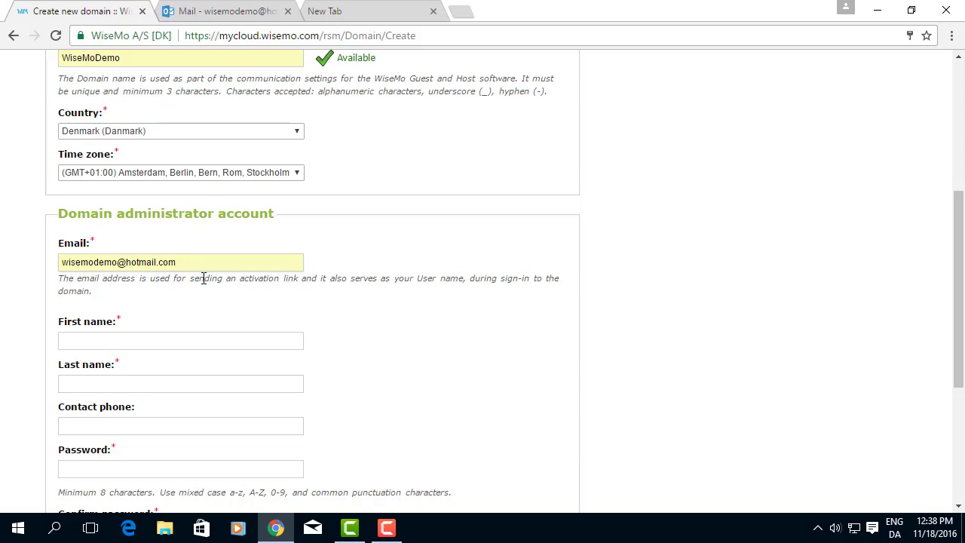
Fill in the administrator's first and last name from the autocomplete suggestions.
{"action": "left_click", "coordinate": [179, 345]}
{"action": "type", "text": "Jo"}
{"action": "key", "text": "Down"}
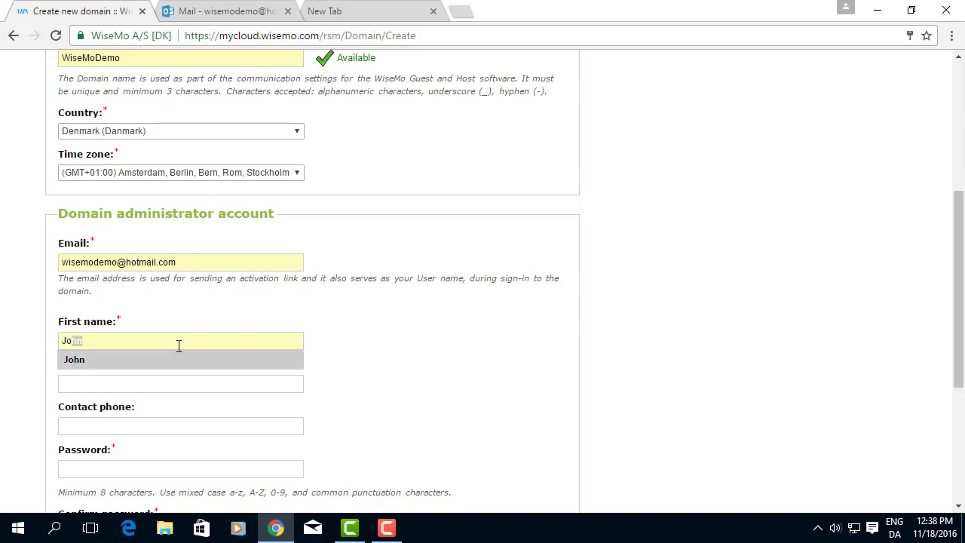
{"action": "key", "text": "Return"}
{"action": "key", "text": "Tab"}
{"action": "type", "text": "S"}
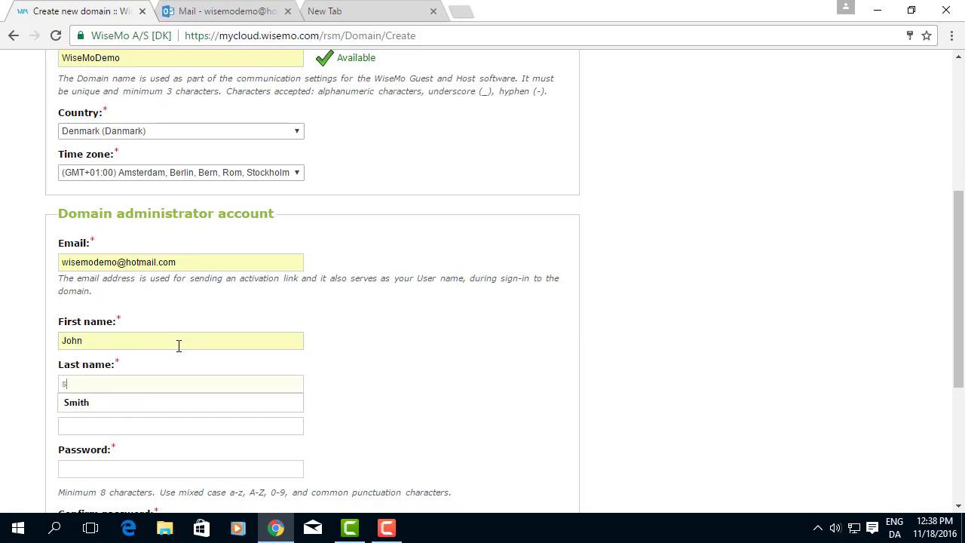
{"action": "key", "text": "Down"}
{"action": "key", "text": "Return"}
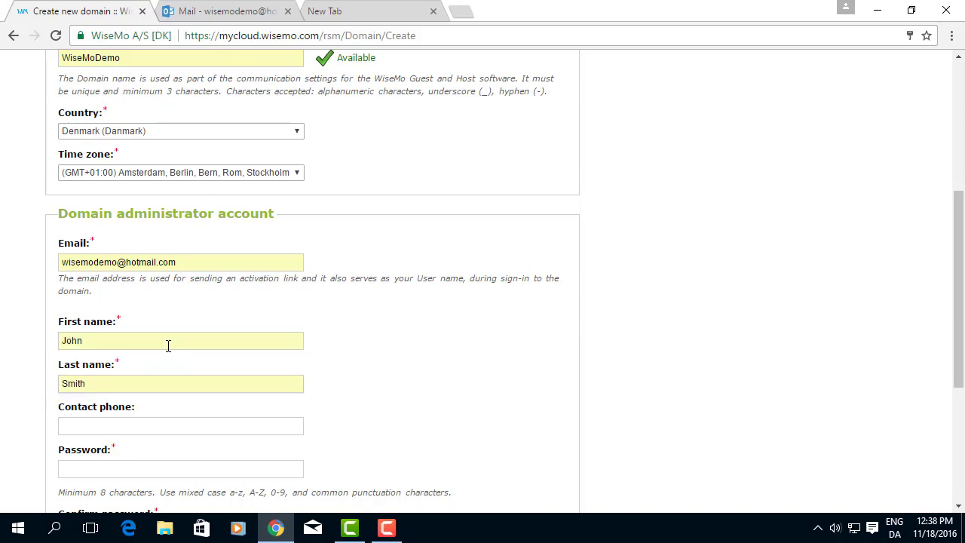
{"action": "scroll", "coordinate": [168, 345], "scroll_direction": "down", "scroll_amount": 3}
{"action": "left_click", "coordinate": [97, 246]}
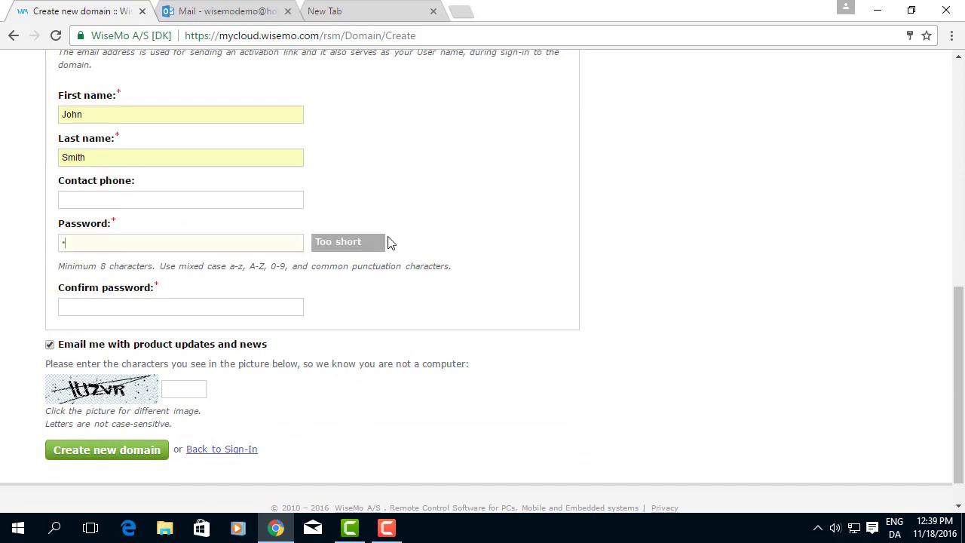
Enter and confirm the administrator password.
{"action": "type", "text": "•••••••••••"}
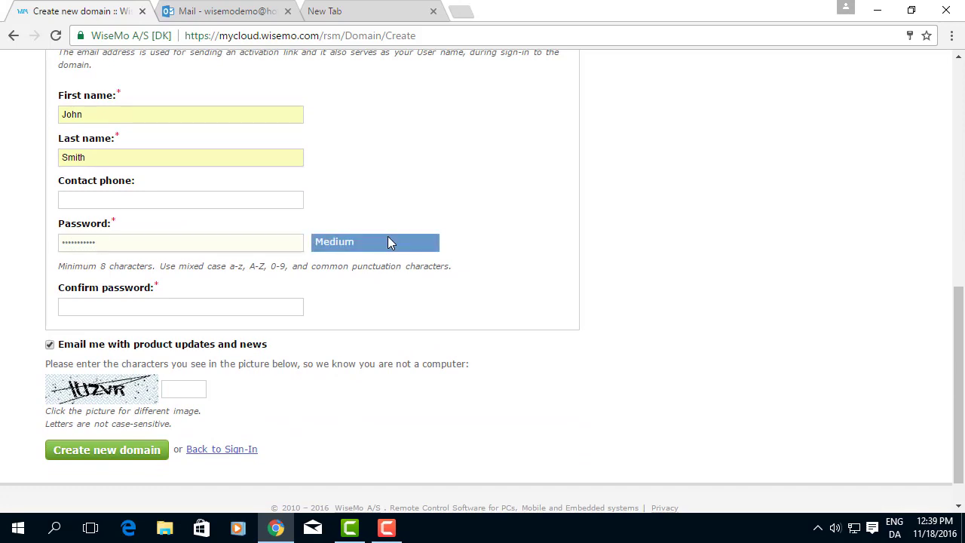
{"action": "type", "text": "•"}
{"action": "key", "text": "Tab"}
{"action": "type", "text": "••••••"}
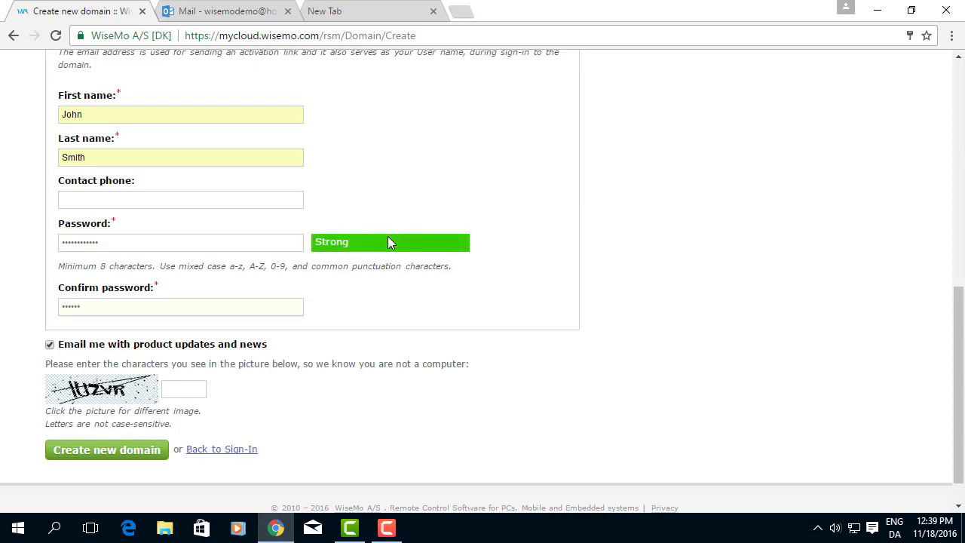
{"action": "type", "text": "••••••"}
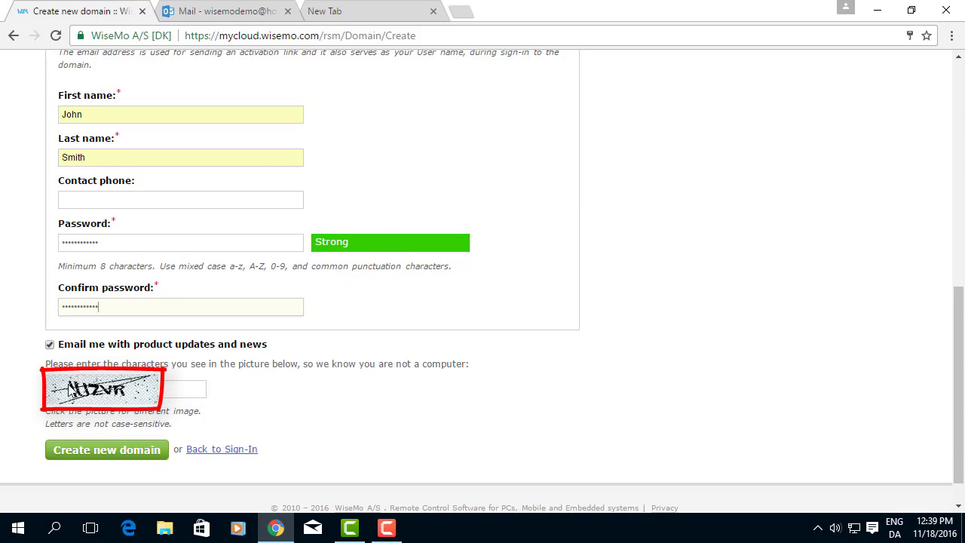
Refresh the captcha, enter 'hxqix' and create the WiseMoDemo domain.
{"action": "left_click", "coordinate": [119, 397]}
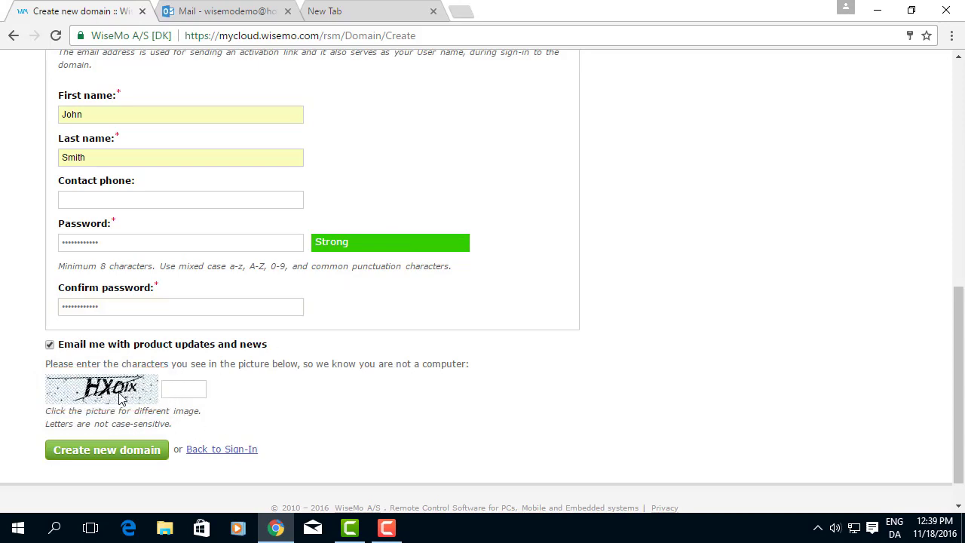
{"action": "left_click", "coordinate": [176, 390]}
{"action": "type", "text": "hxqix"}
{"action": "left_click", "coordinate": [155, 451]}
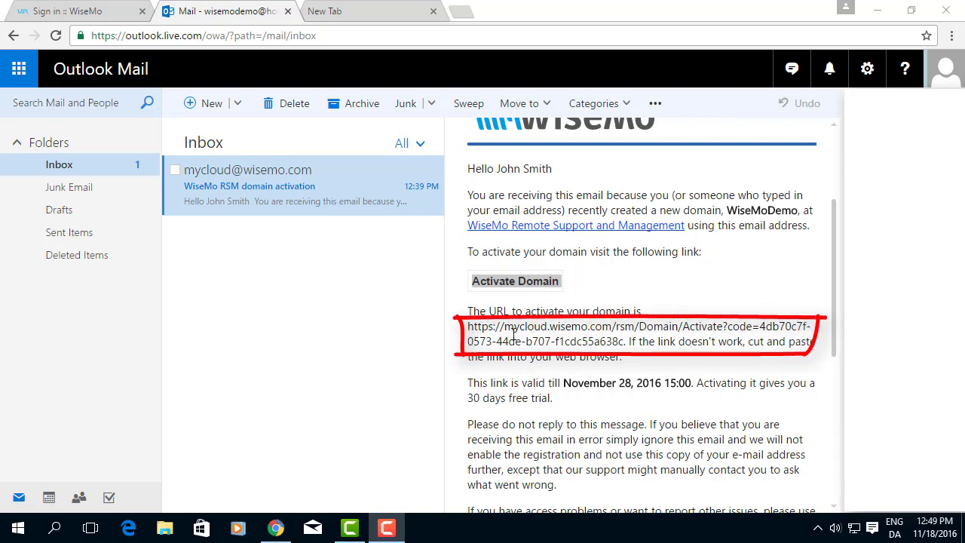
Open the Activate Domain link in the WiseMo RSM activation e-mail.
{"action": "left_click", "coordinate": [541, 288]}
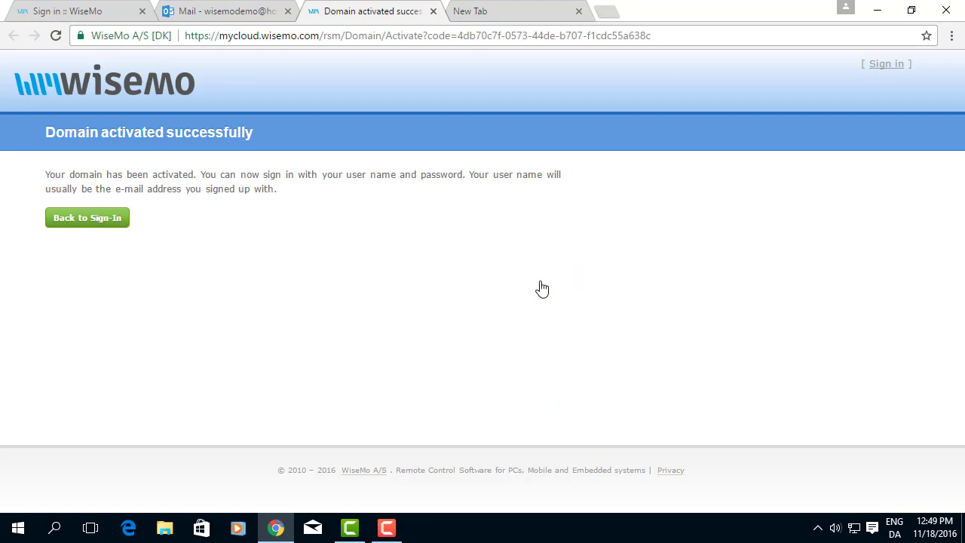
Sign in to WiseMoDemo with the account password and copy the Windows Host download link.
{"action": "left_click", "coordinate": [94, 221]}
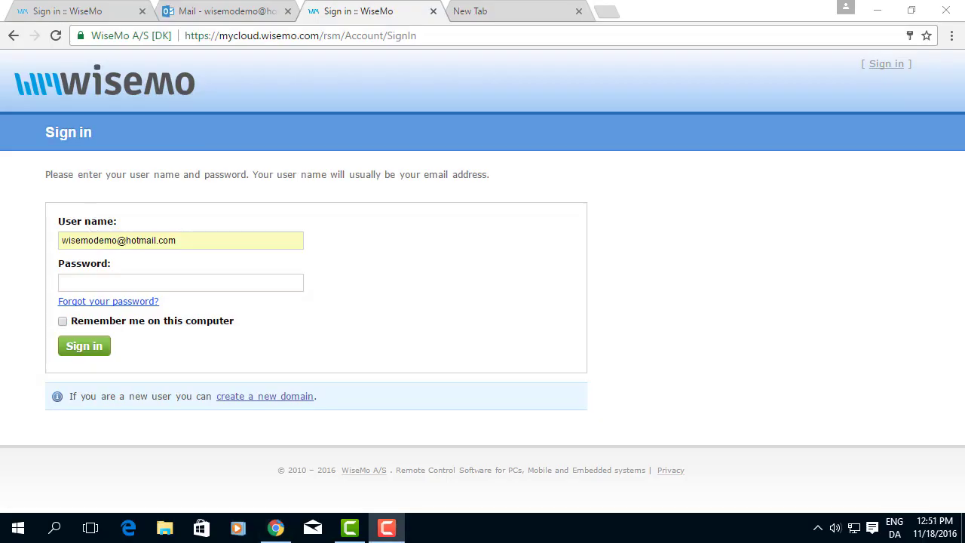
{"action": "left_click", "coordinate": [119, 283]}
{"action": "type", "text": "****"}
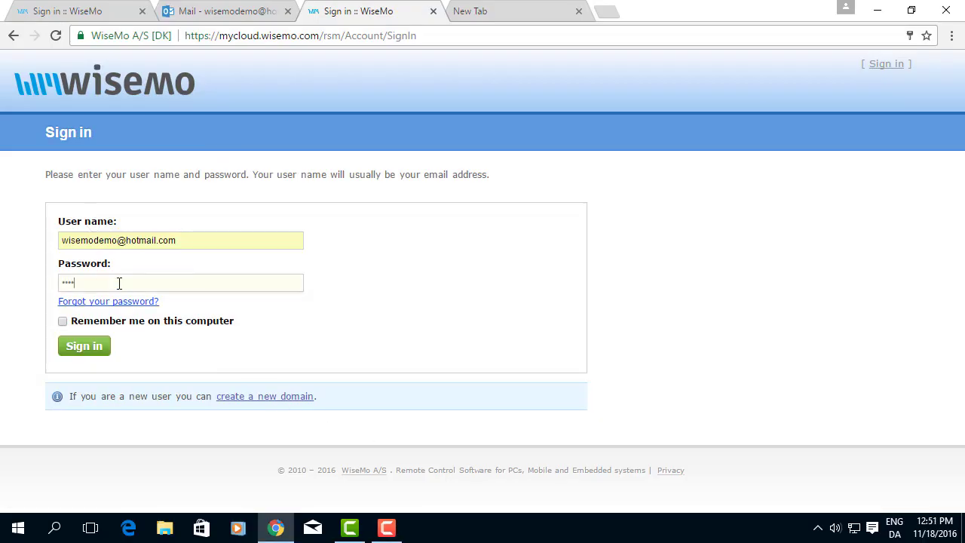
{"action": "type", "text": "********"}
{"action": "left_click", "coordinate": [85, 345]}
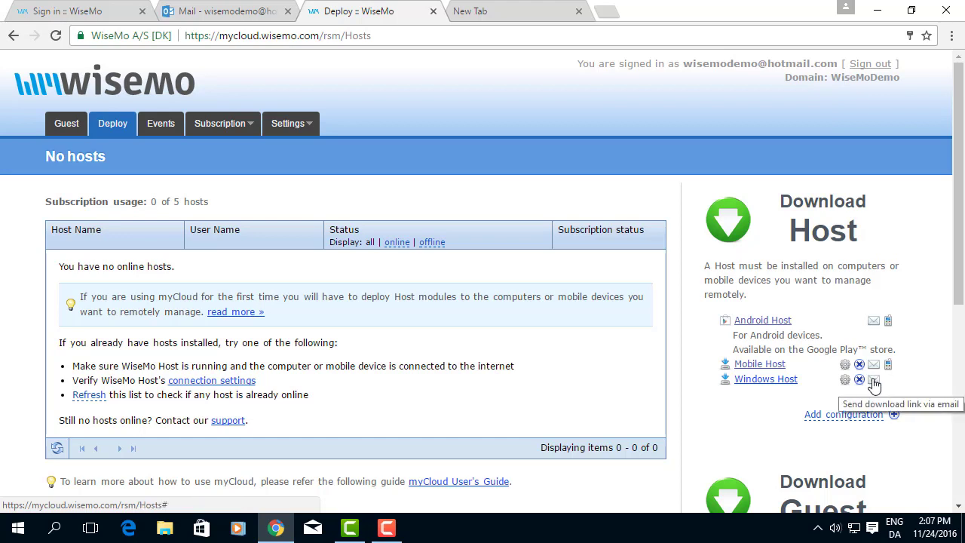
{"action": "right_click", "coordinate": [759, 386]}
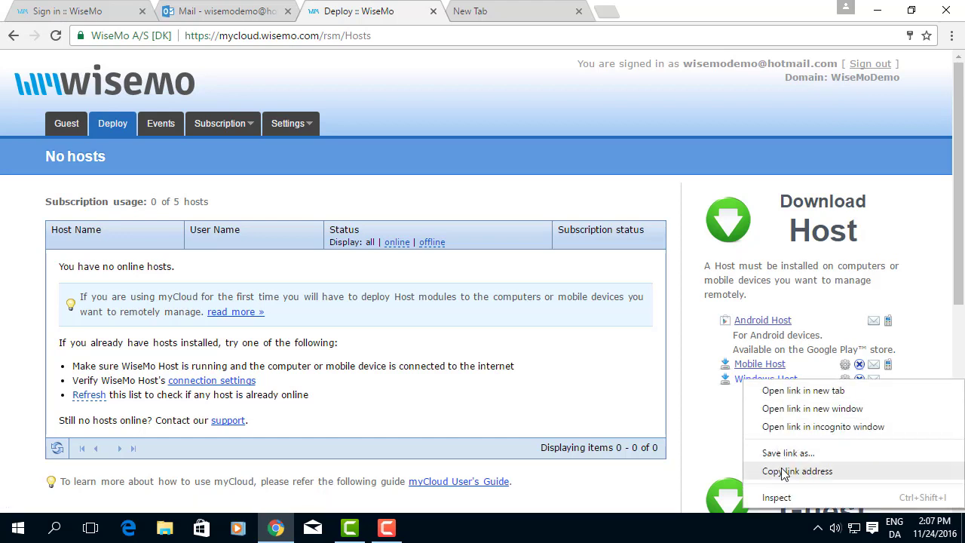
{"action": "left_click", "coordinate": [739, 439]}
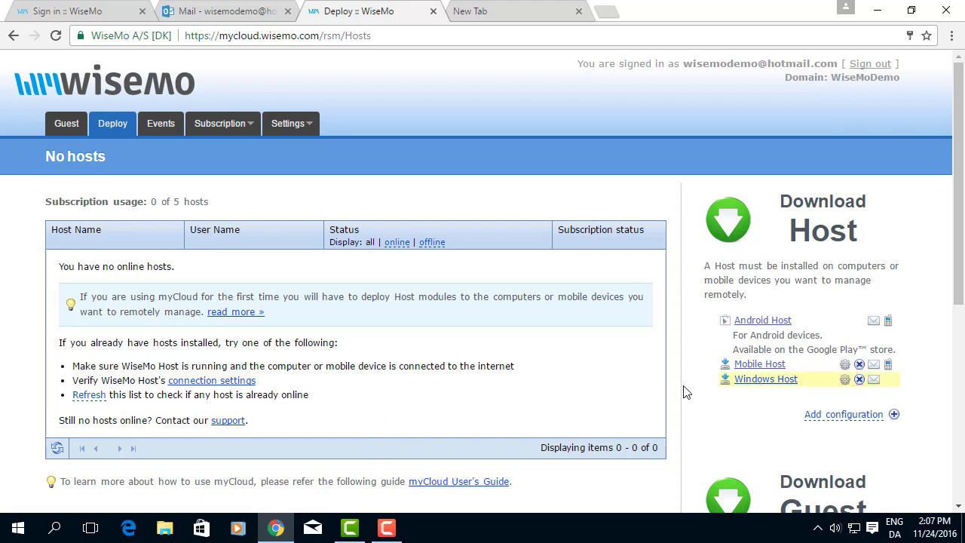
Send the 'Download link' e-mail with the Windows Host link to the demo account's address.
{"action": "left_click", "coordinate": [874, 382]}
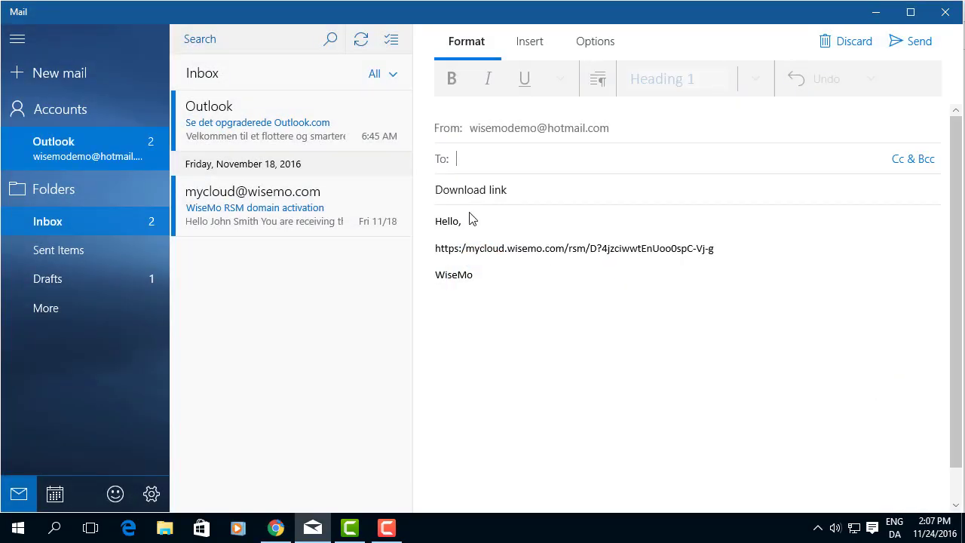
{"action": "type", "text": "wis"}
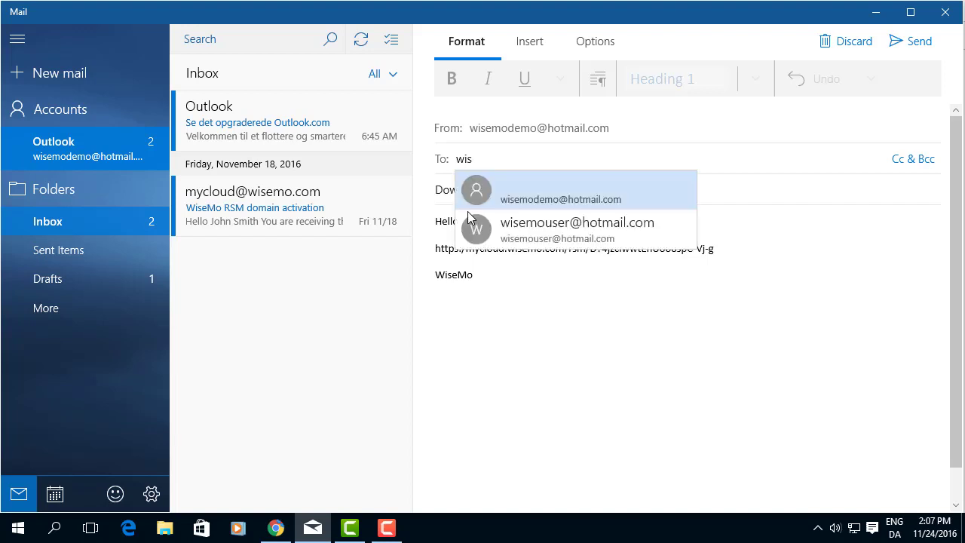
{"action": "key", "text": "Return"}
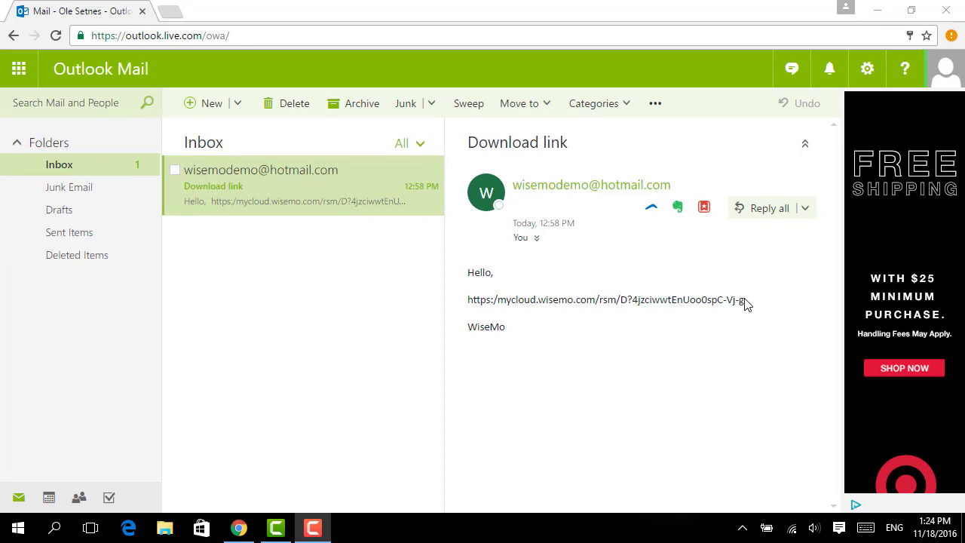
Copy the e-mailed download URL and load it in a new tab.
{"action": "left_click_drag", "start_coordinate": [745, 303], "coordinate": [470, 302]}
{"action": "key", "text": "ctrl+c"}
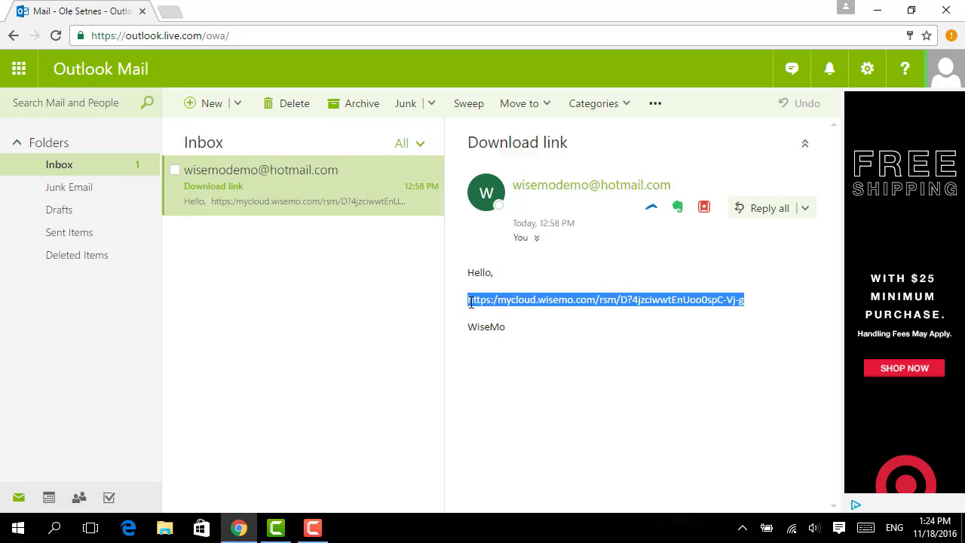
{"action": "left_click", "coordinate": [173, 12]}
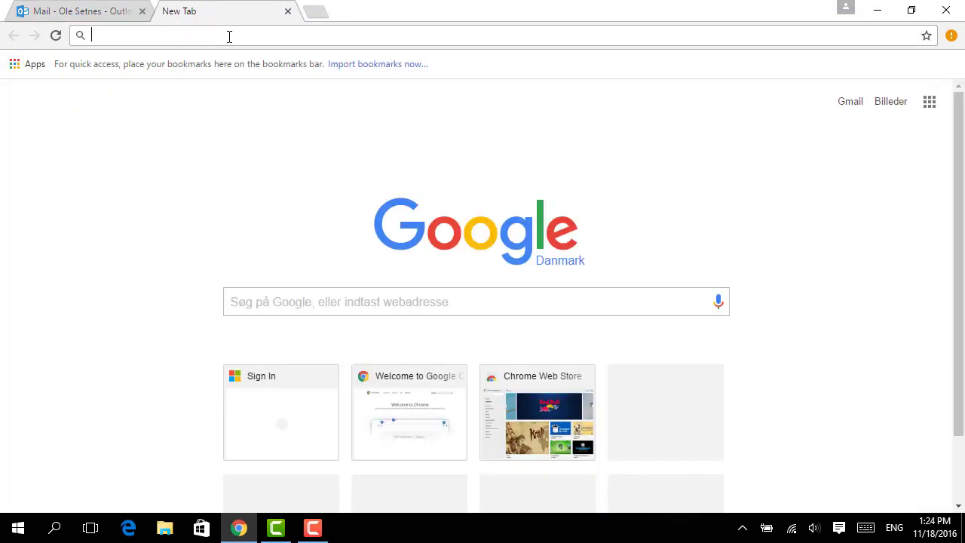
{"action": "key", "text": "ctrl+v"}
{"action": "key", "text": "Return"}
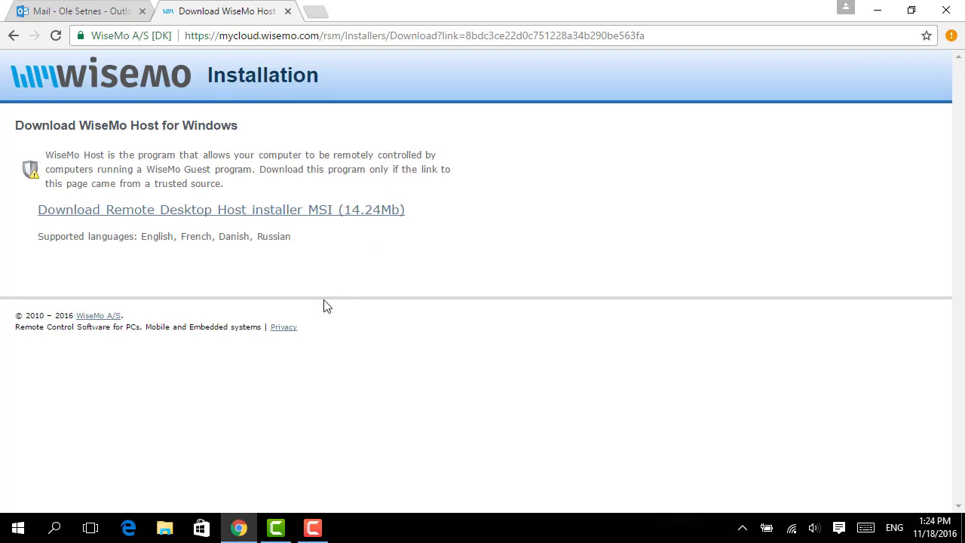
Download the 14.2 MB WsmHost.msi installer and run it past the security warning.
{"action": "left_click", "coordinate": [164, 217]}
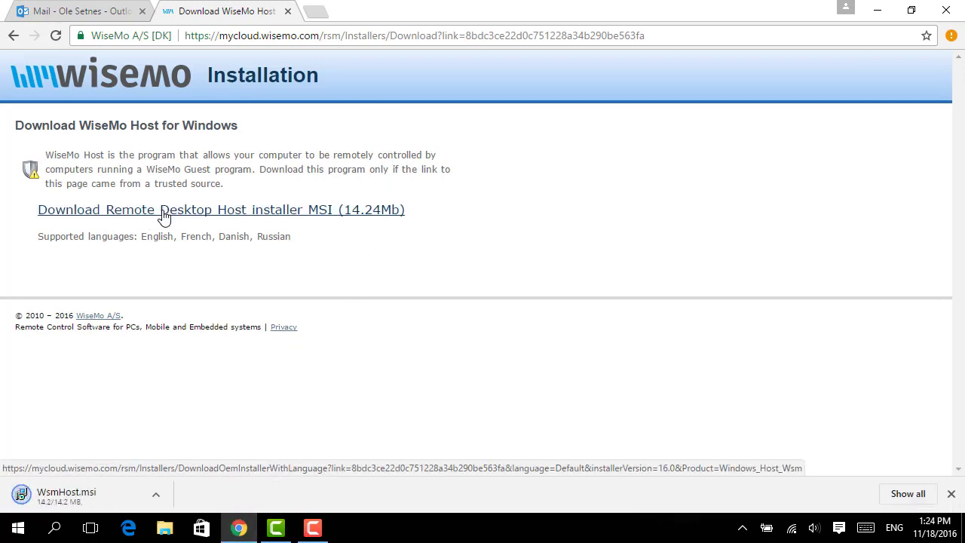
{"action": "left_click", "coordinate": [156, 497]}
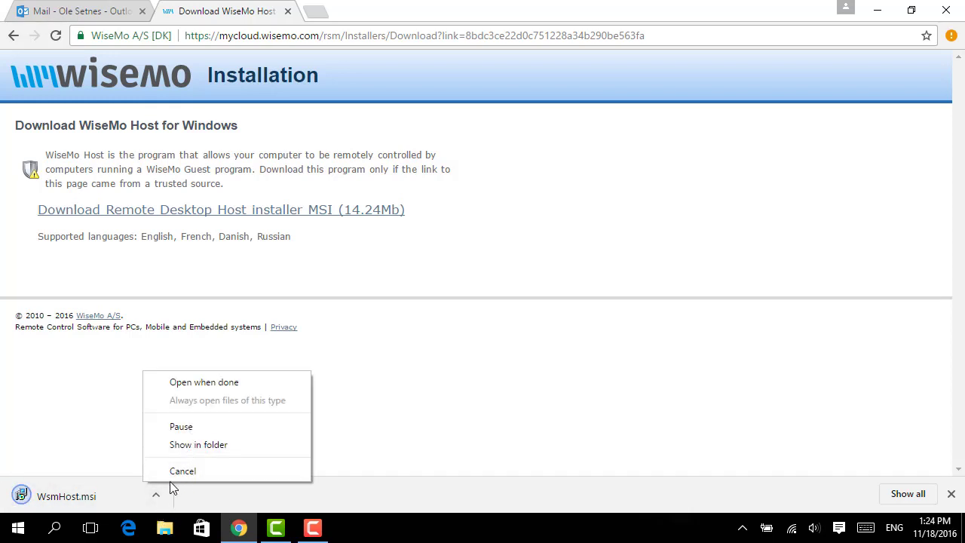
{"action": "left_click", "coordinate": [399, 394]}
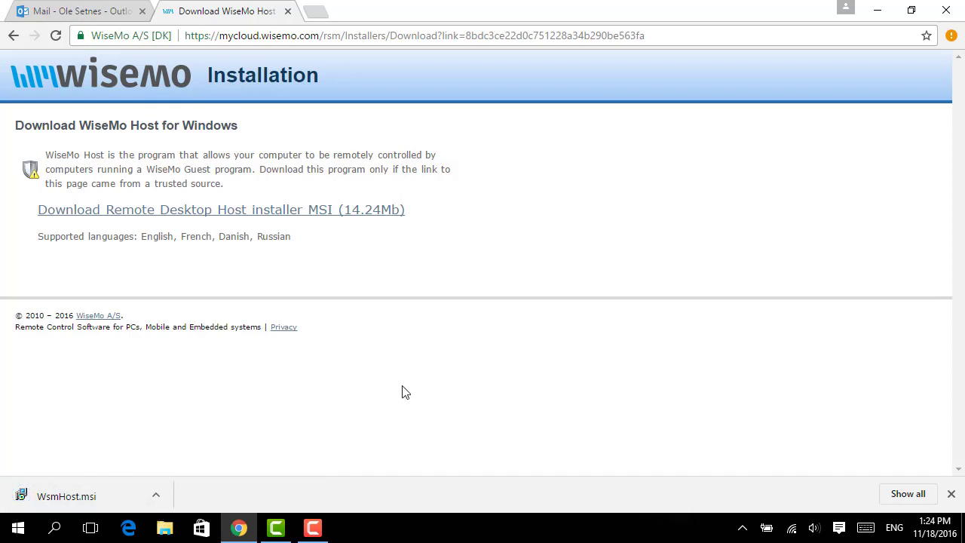
{"action": "left_click", "coordinate": [156, 496]}
{"action": "left_click", "coordinate": [181, 401]}
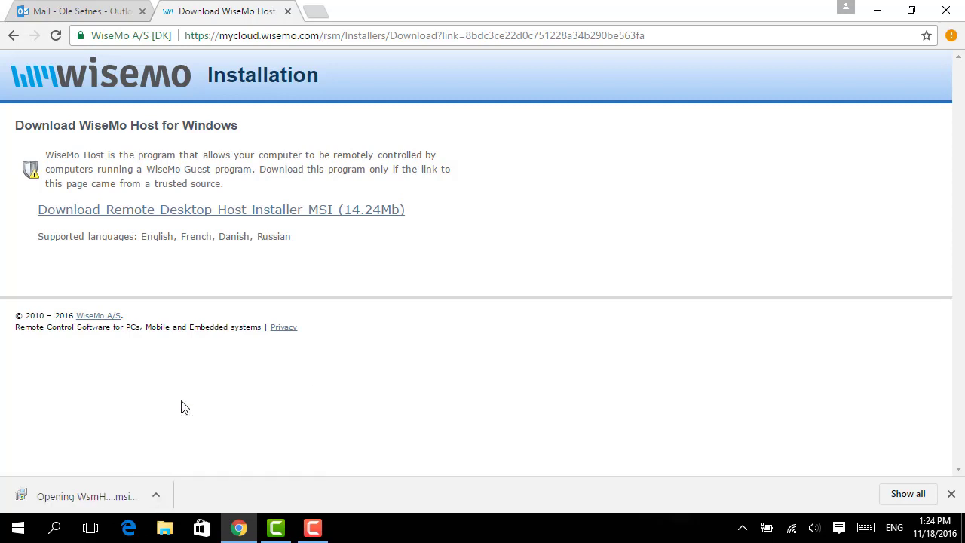
{"action": "left_click", "coordinate": [532, 279]}
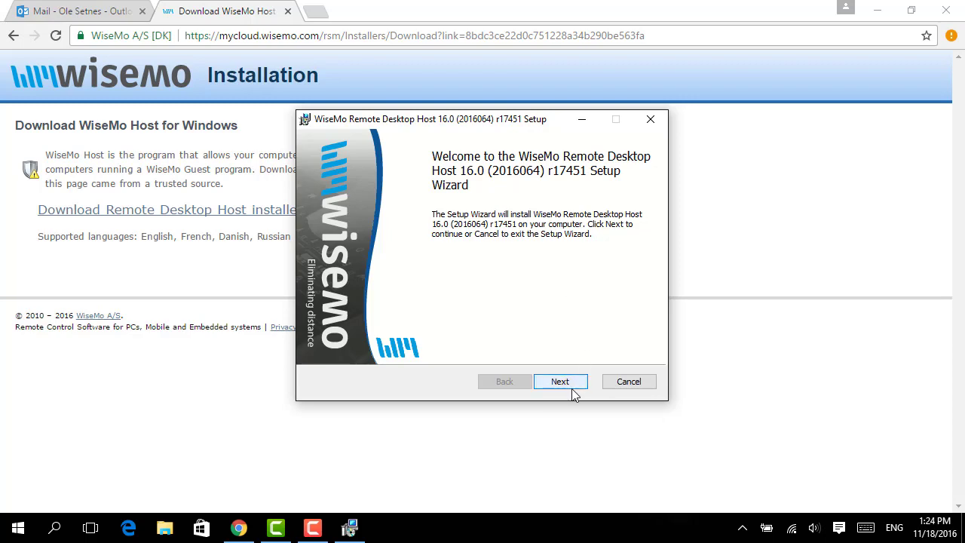
Install Remote Desktop Host 16.0 with licence accepted, default location and admin approval, then finish.
{"action": "left_click", "coordinate": [564, 382]}
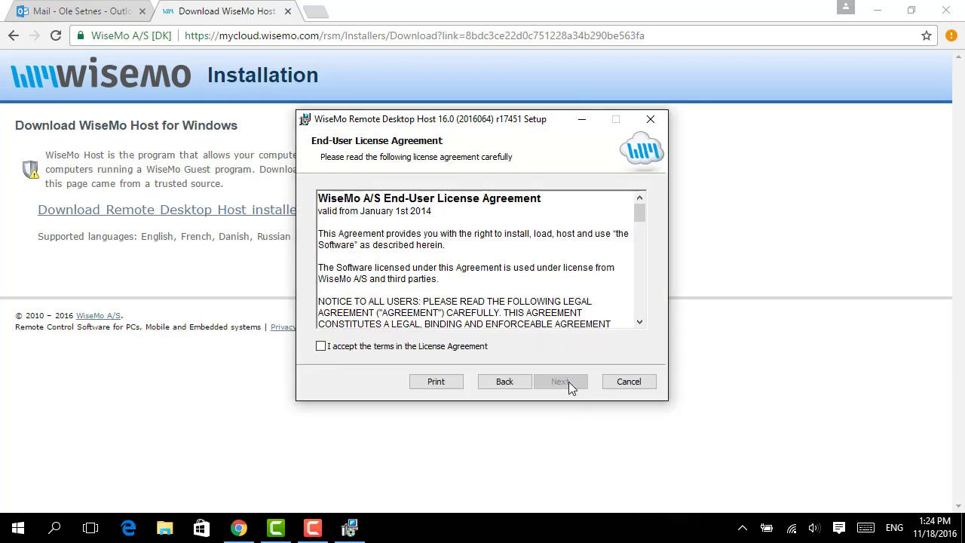
{"action": "left_click", "coordinate": [431, 346]}
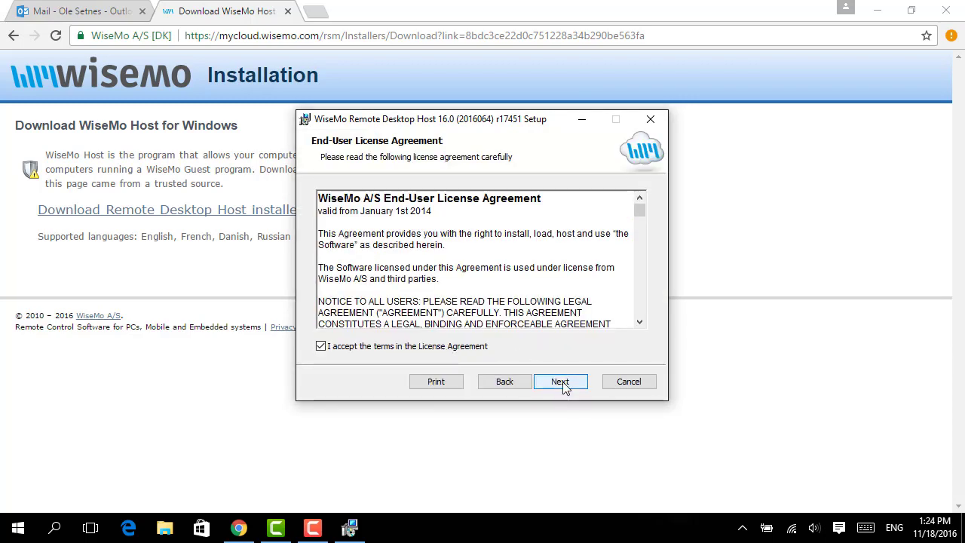
{"action": "left_click", "coordinate": [562, 383]}
{"action": "left_click", "coordinate": [562, 383]}
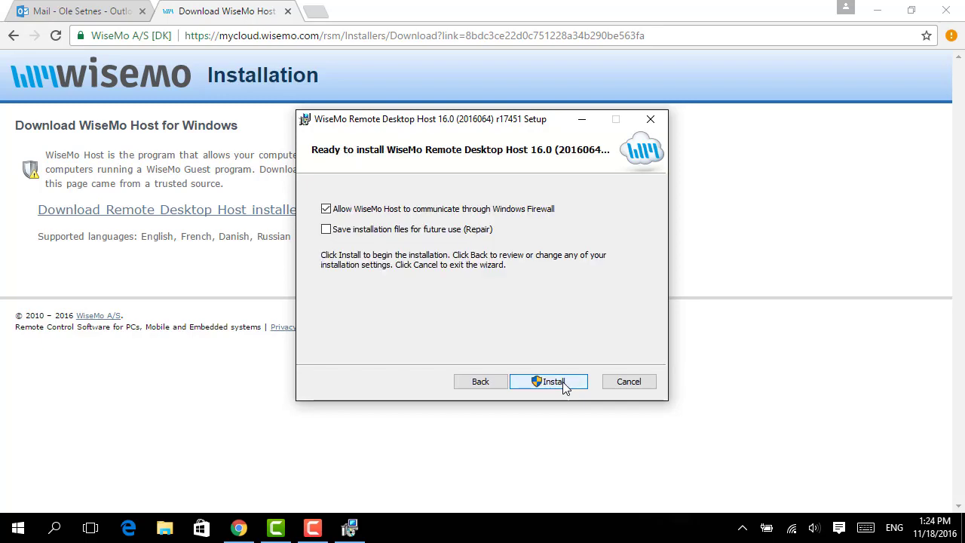
{"action": "left_click", "coordinate": [564, 383]}
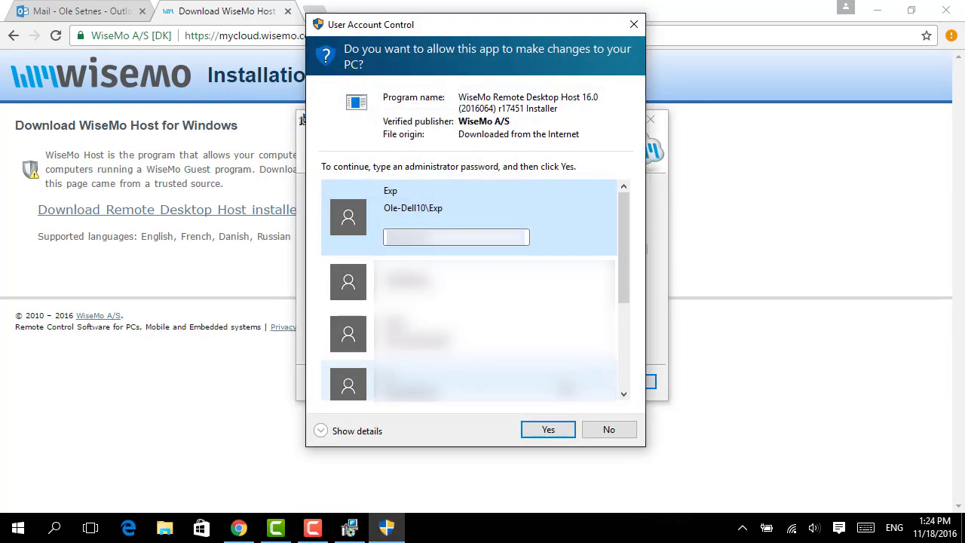
{"action": "type", "text": "********"}
{"action": "key", "text": "Return"}
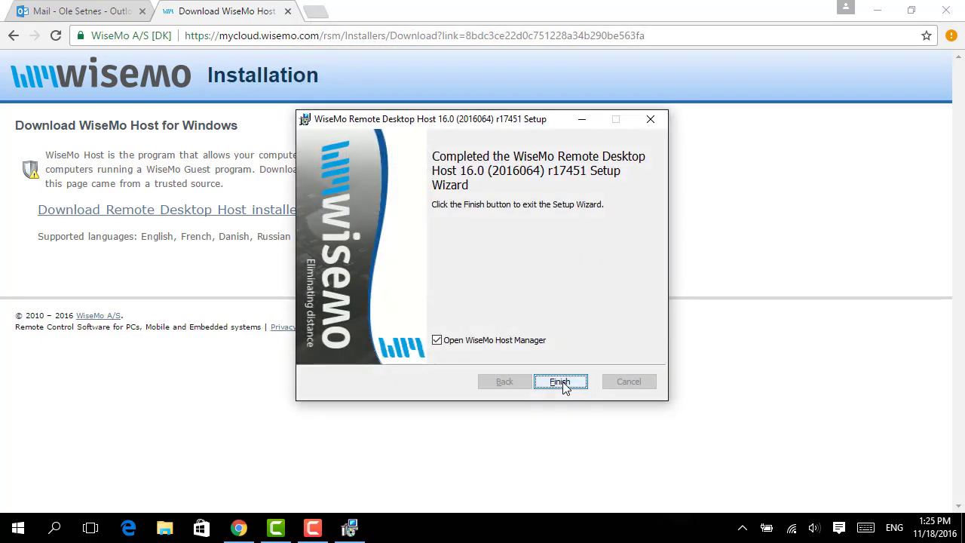
{"action": "left_click", "coordinate": [561, 383]}
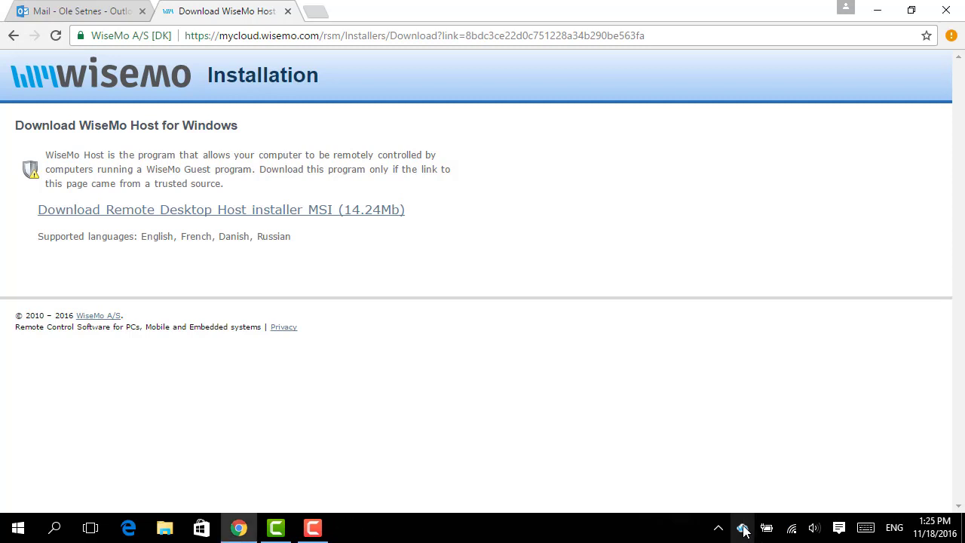
{"action": "double_click", "coordinate": [744, 530]}
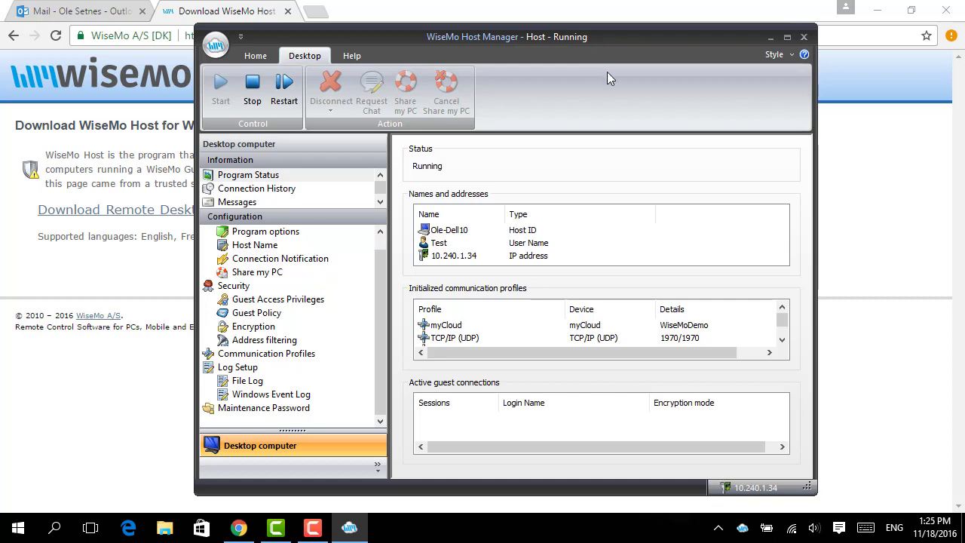
{"action": "left_click", "coordinate": [276, 302]}
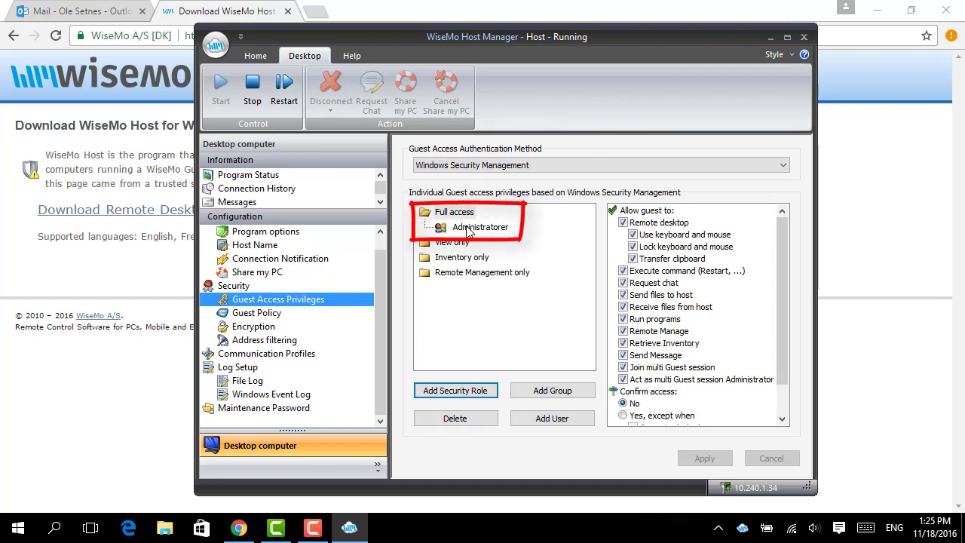
{"action": "left_click", "coordinate": [536, 419]}
{"action": "key", "text": "Escape"}
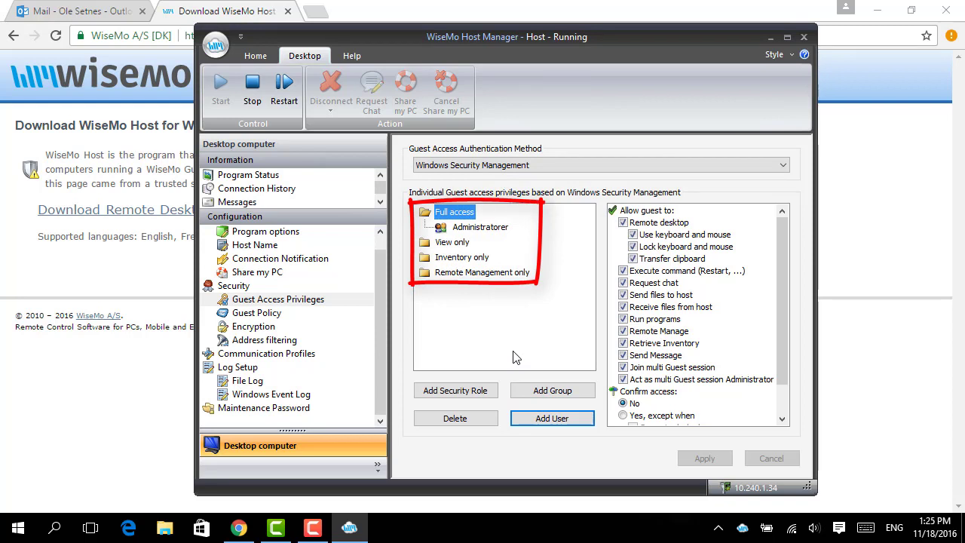
{"action": "left_click", "coordinate": [770, 37]}
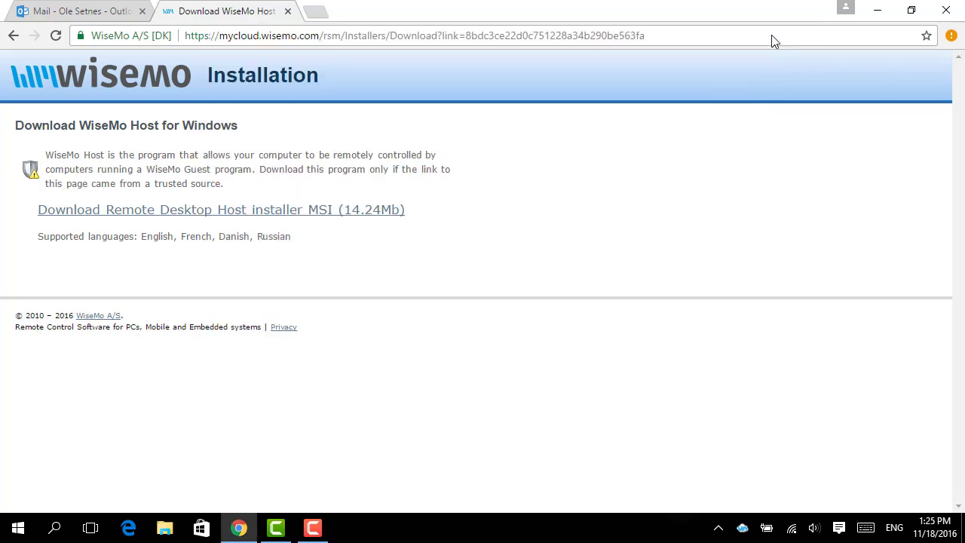
Add the WiseMo Guest for myCloud extension to Chrome and check OLE-DELL10's session types.
{"action": "left_click", "coordinate": [878, 11]}
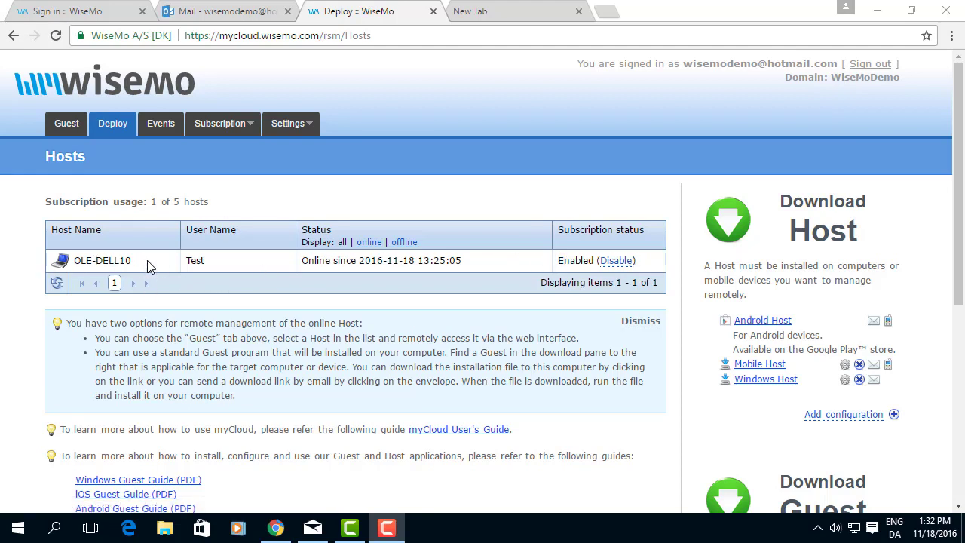
{"action": "left_click", "coordinate": [64, 129]}
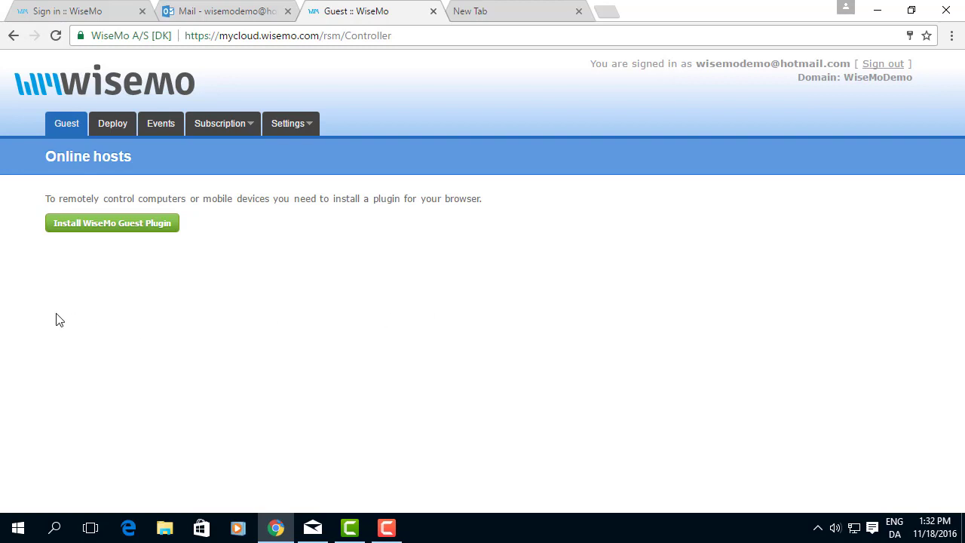
{"action": "left_click", "coordinate": [115, 229]}
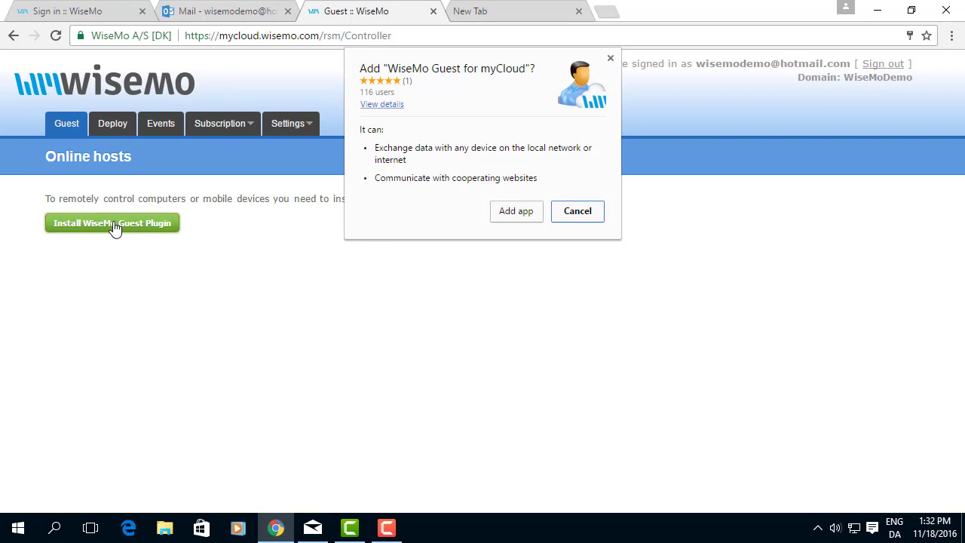
{"action": "left_click", "coordinate": [520, 214]}
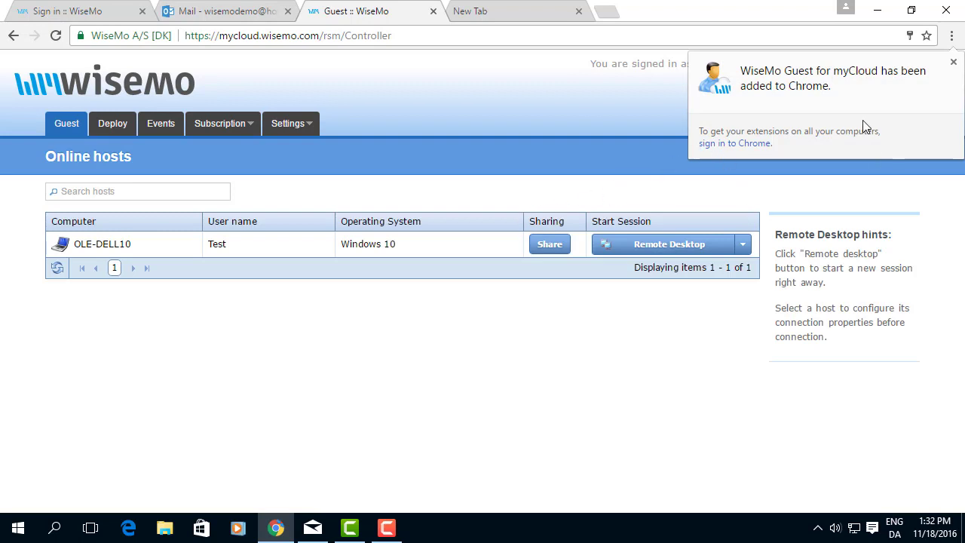
{"action": "left_click", "coordinate": [954, 62]}
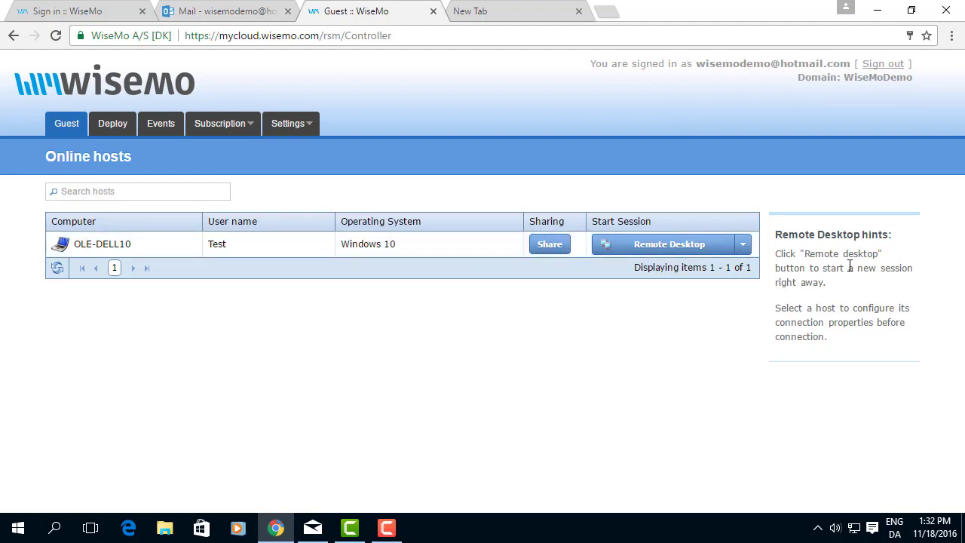
{"action": "left_click", "coordinate": [744, 245]}
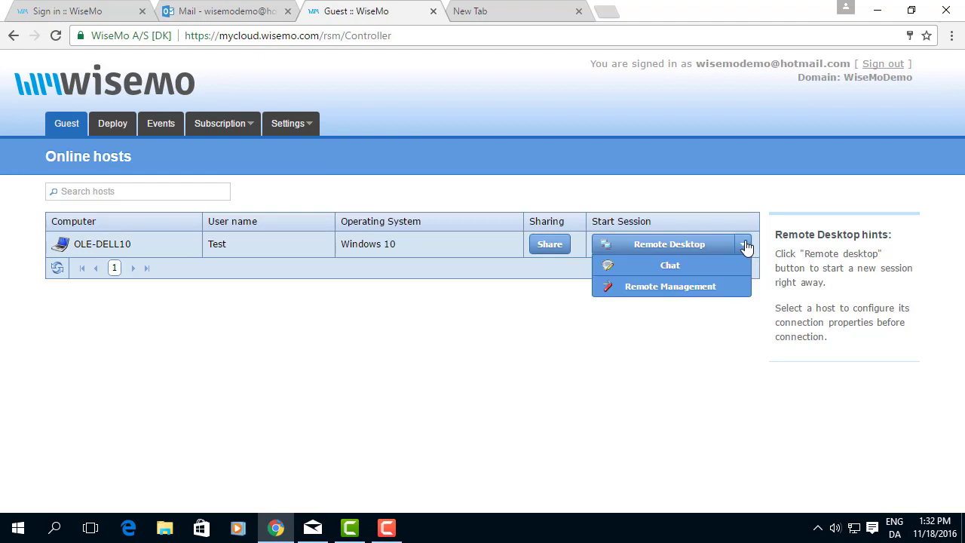
{"action": "left_click", "coordinate": [745, 246]}
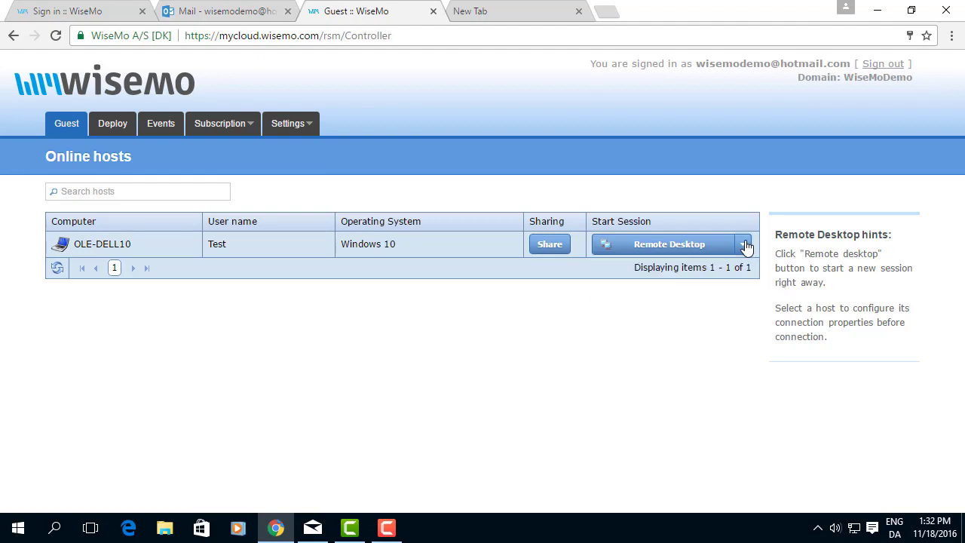
Open a Remote Desktop session to OLE-DELL10 and log in with the Windows user ID and password.
{"action": "left_click", "coordinate": [674, 245]}
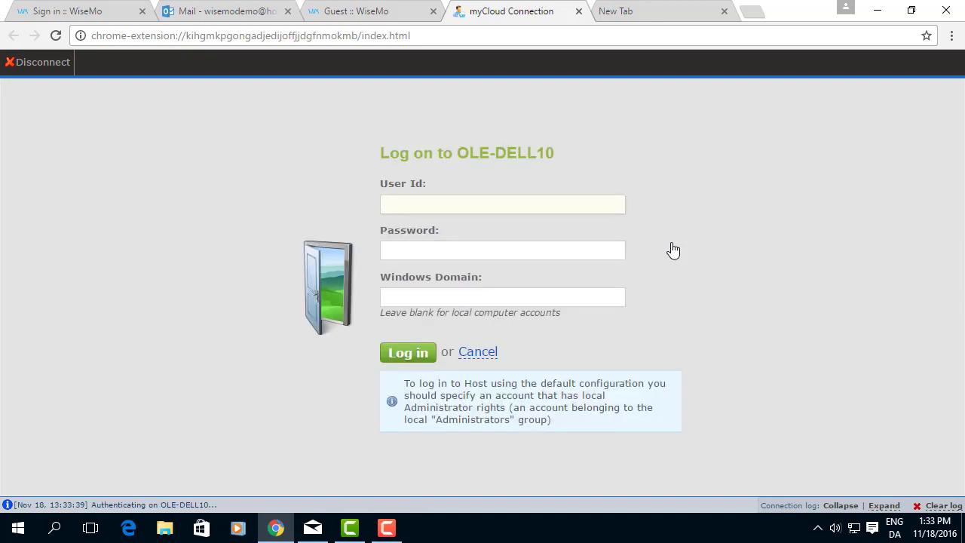
{"action": "type", "text": "os"}
{"action": "key", "text": "Tab"}
{"action": "type", "text": "********"}
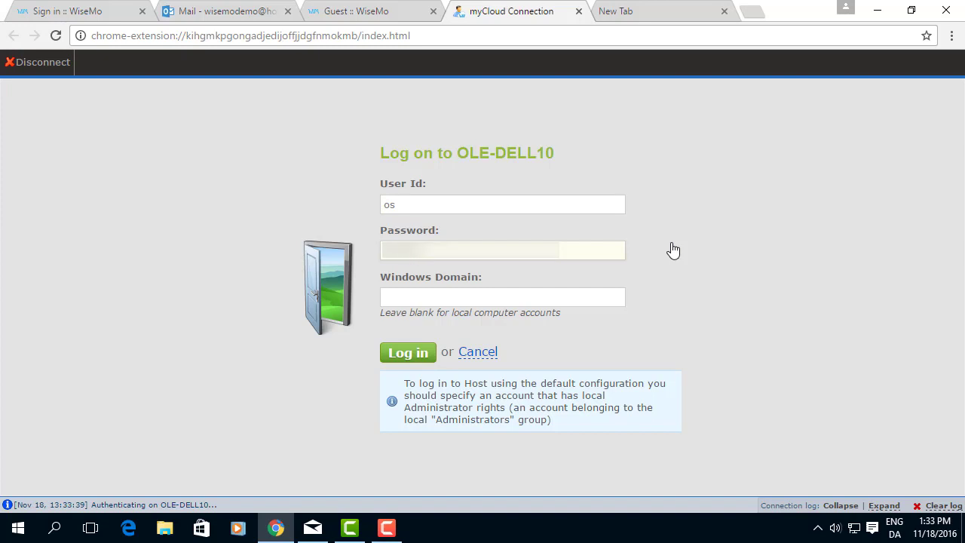
{"action": "key", "text": "Tab"}
{"action": "type", "text": "wis"}
{"action": "key", "text": "BackSpace"}
{"action": "key", "text": "BackSpace"}
{"action": "key", "text": "BackSpace"}
{"action": "left_click", "coordinate": [397, 359]}
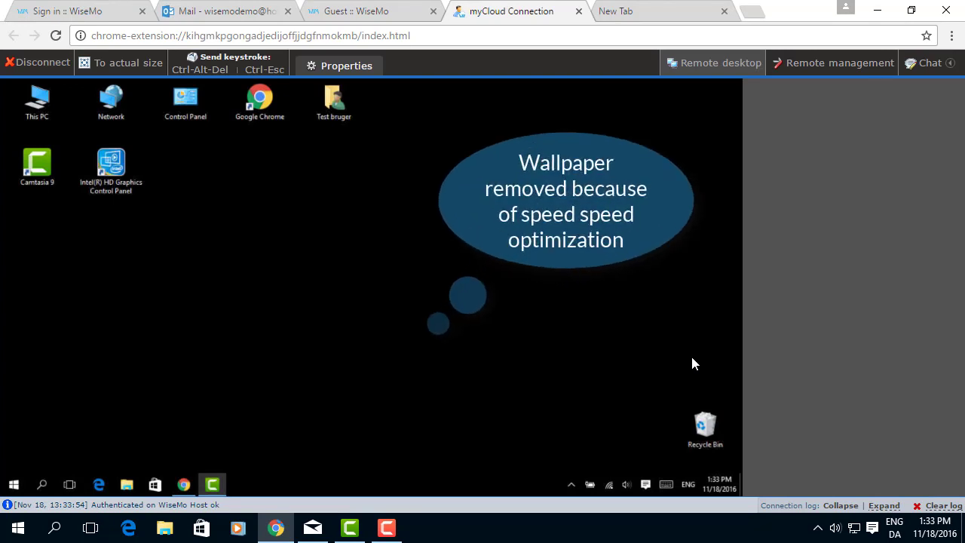
Open and close the remote Start menu, then disconnect and close the connection tab.
{"action": "left_click", "coordinate": [14, 484]}
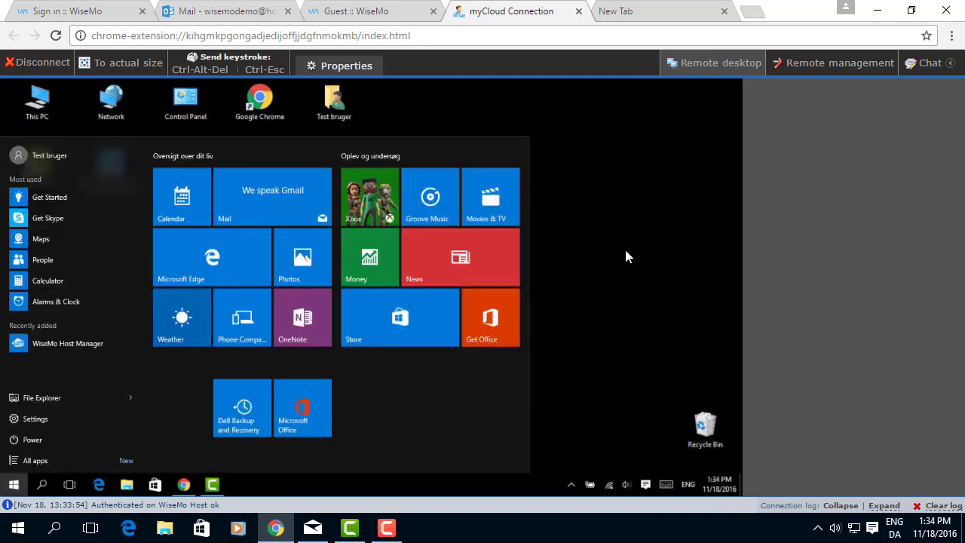
{"action": "left_click", "coordinate": [630, 246]}
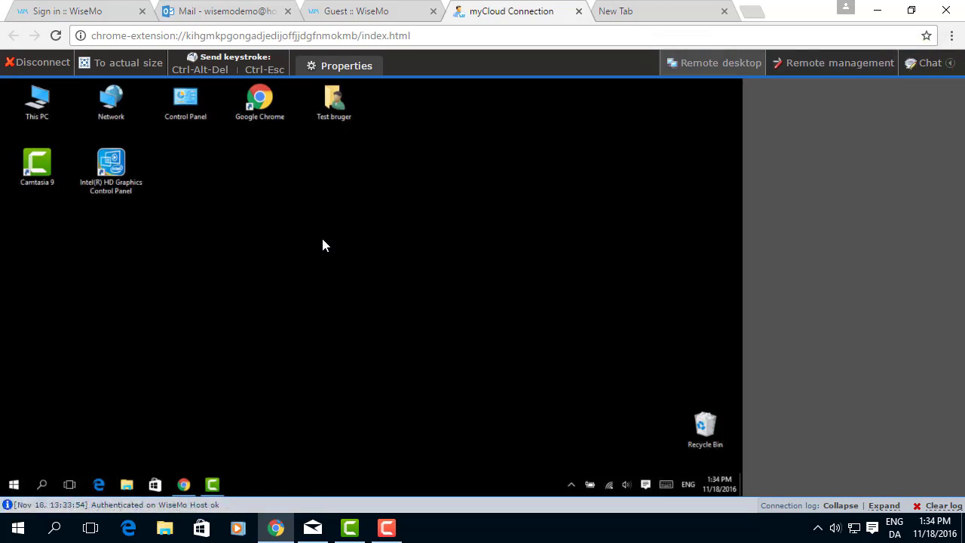
{"action": "left_click", "coordinate": [39, 67]}
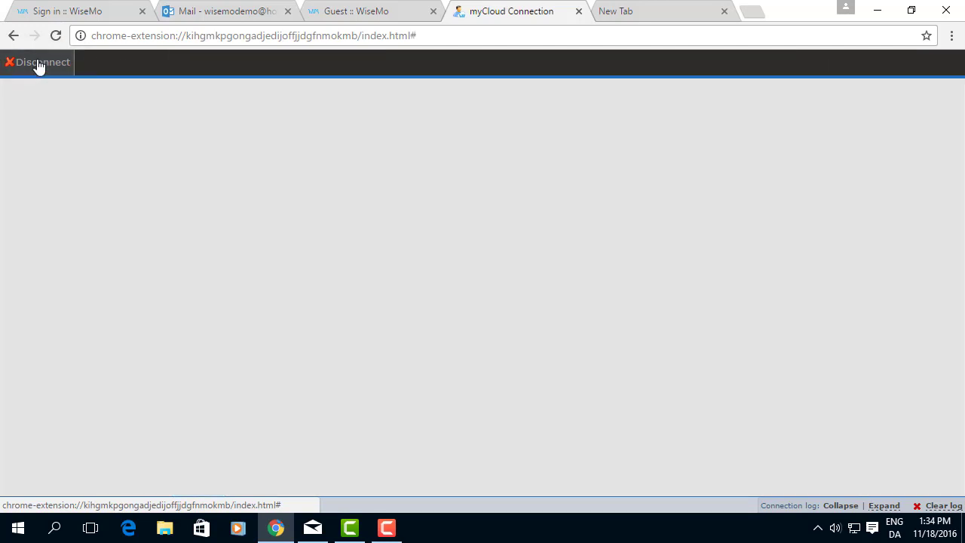
{"action": "key", "text": "ctrl+w"}
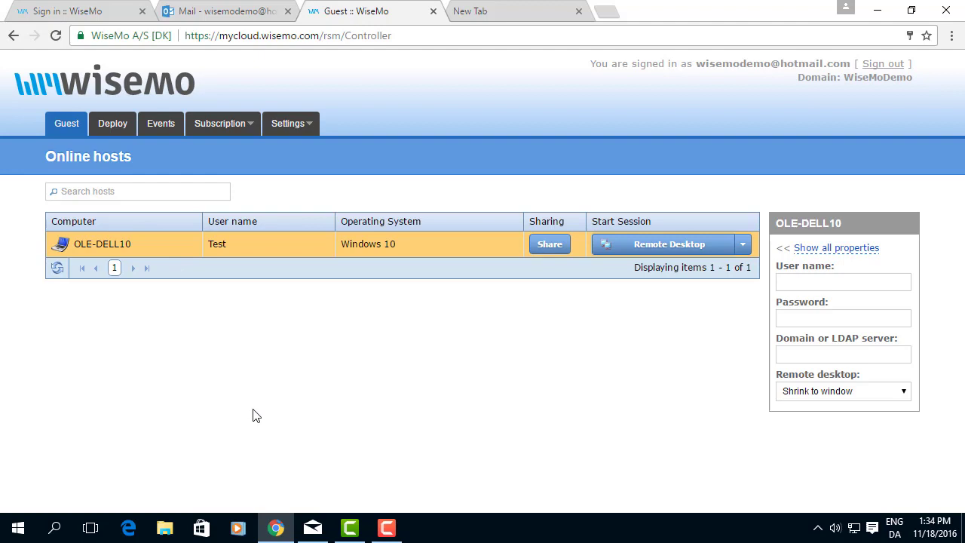
In OLE-DELL10's full connection properties, enter the host user name, password and domain WiseMo.
{"action": "left_click", "coordinate": [859, 250]}
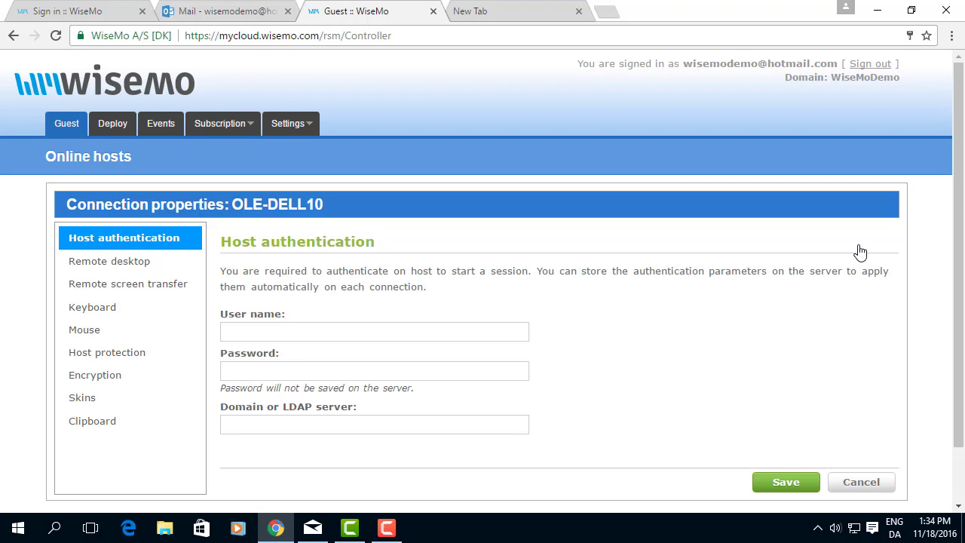
{"action": "left_click", "coordinate": [306, 329]}
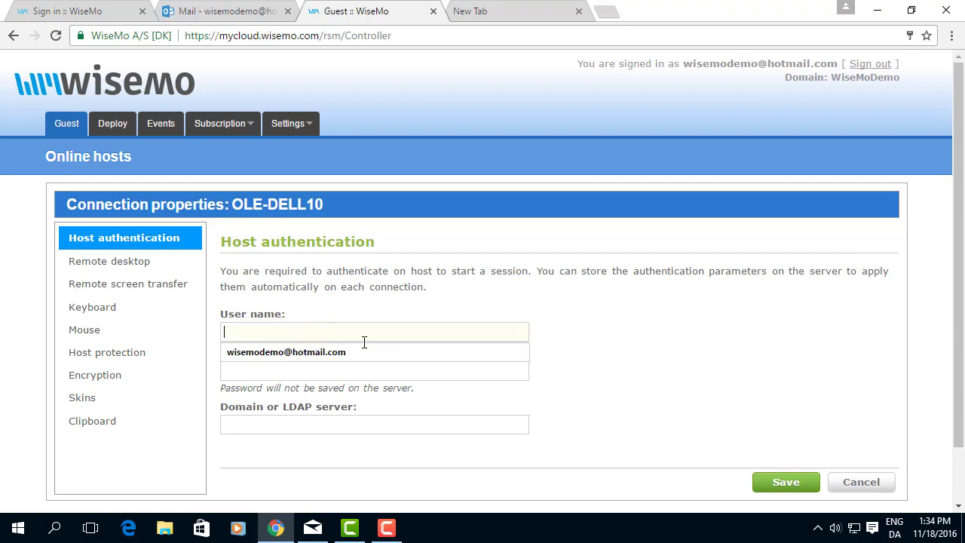
{"action": "type", "text": "os"}
{"action": "key", "text": "Tab"}
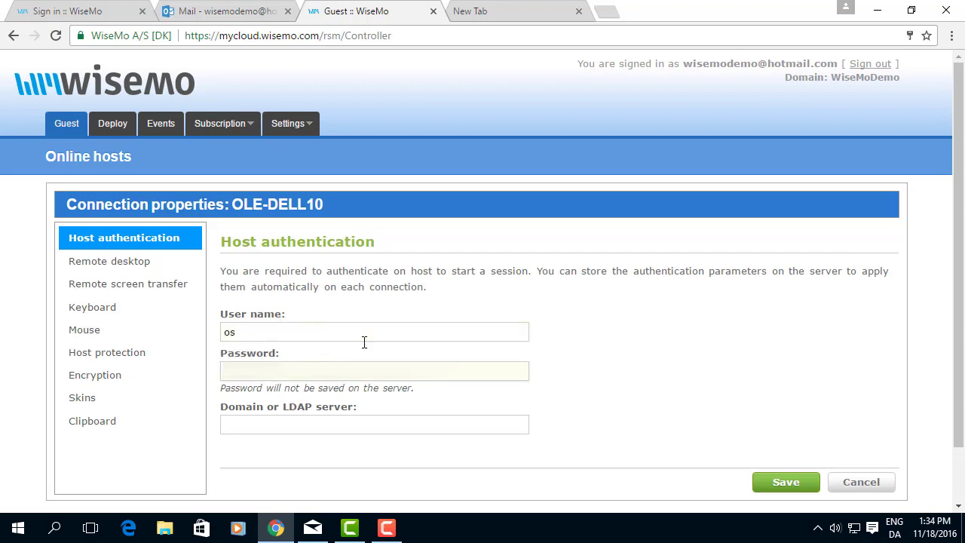
{"action": "type", "text": "••••••"}
{"action": "key", "text": "Tab"}
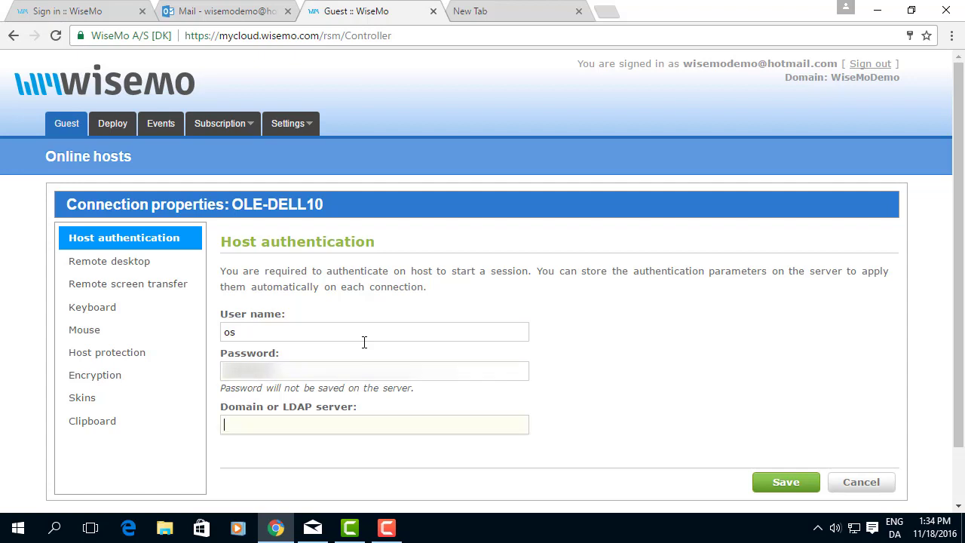
{"action": "type", "text": "WiseMo"}
Review display, screen transfer, keyboard, mouse, protection, encryption, skins and clipboard settings, then save without storing the password.
{"action": "left_click", "coordinate": [147, 264]}
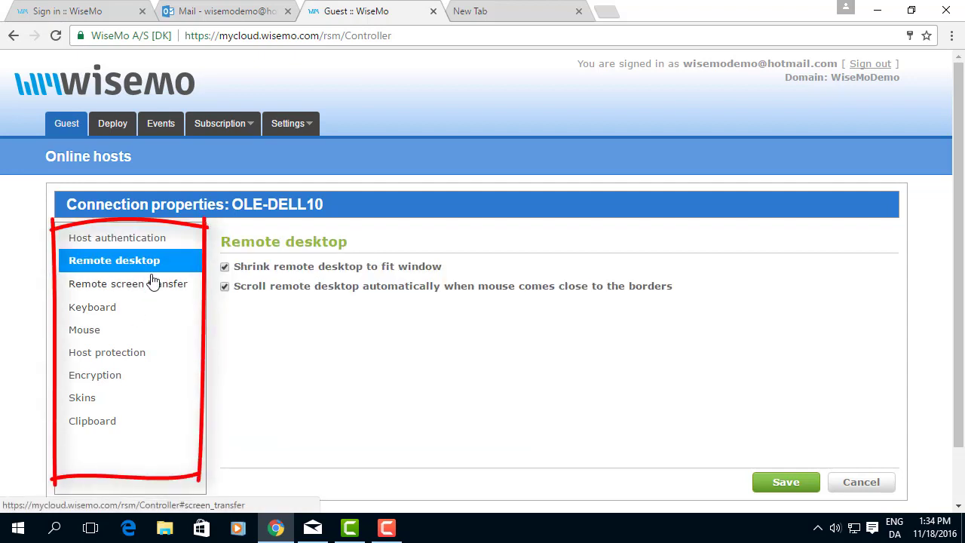
{"action": "left_click", "coordinate": [153, 285]}
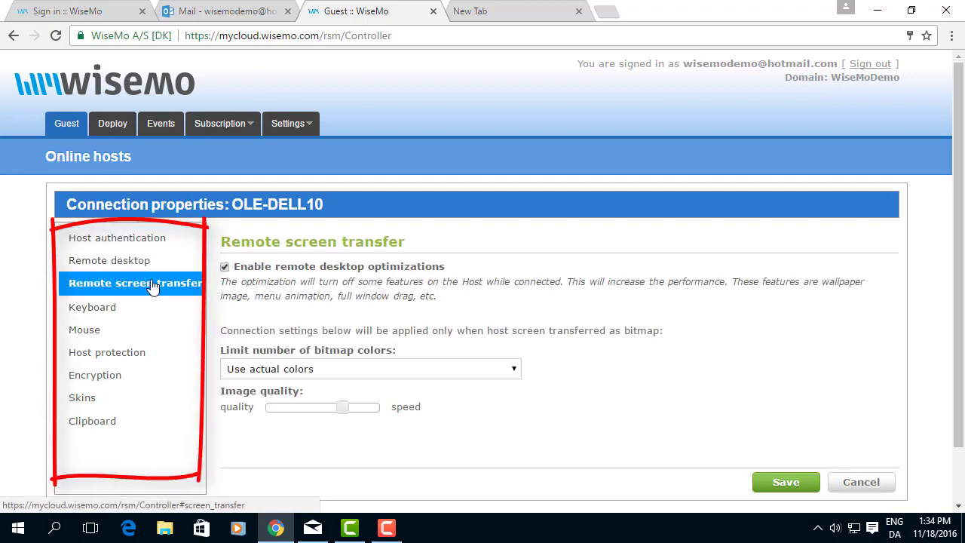
{"action": "left_click", "coordinate": [95, 308]}
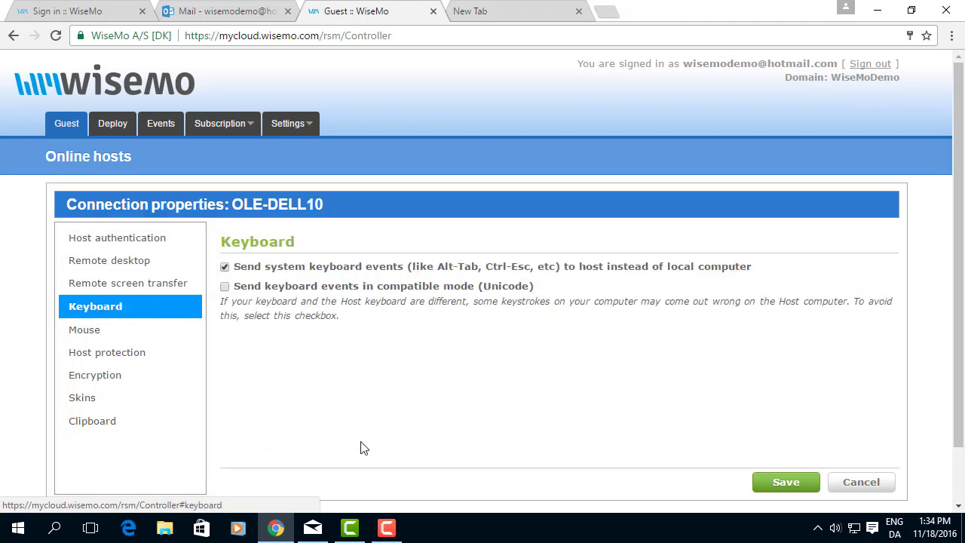
{"action": "left_click", "coordinate": [91, 334]}
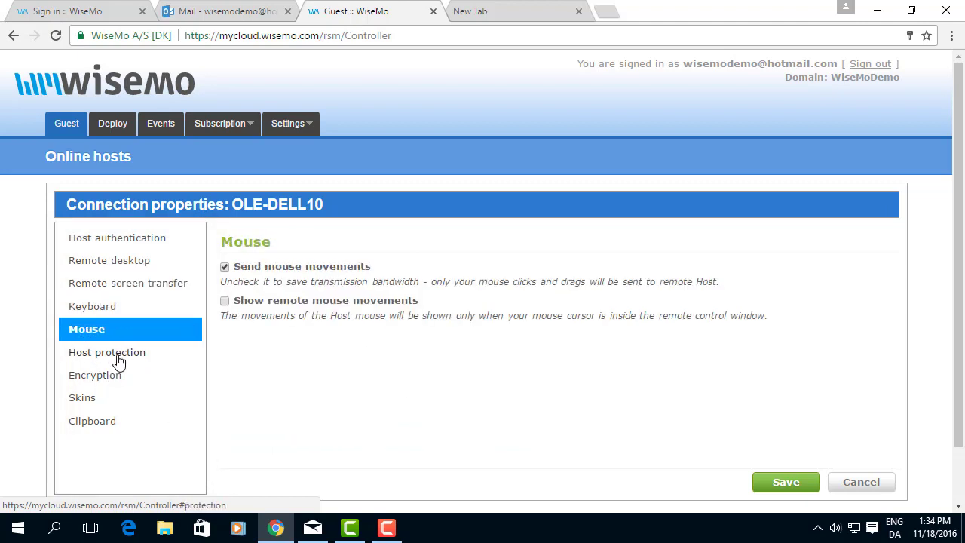
{"action": "left_click", "coordinate": [115, 354]}
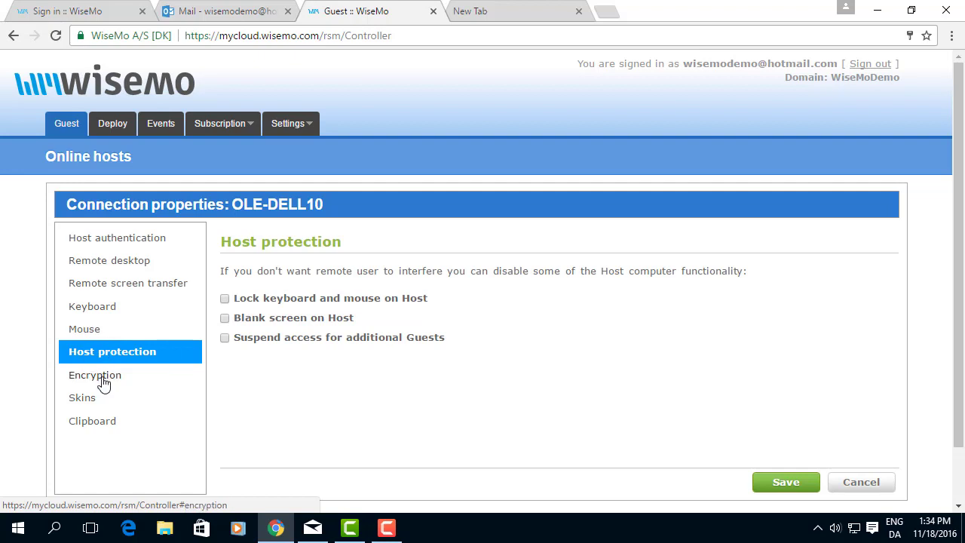
{"action": "left_click", "coordinate": [103, 382]}
{"action": "left_click", "coordinate": [89, 402]}
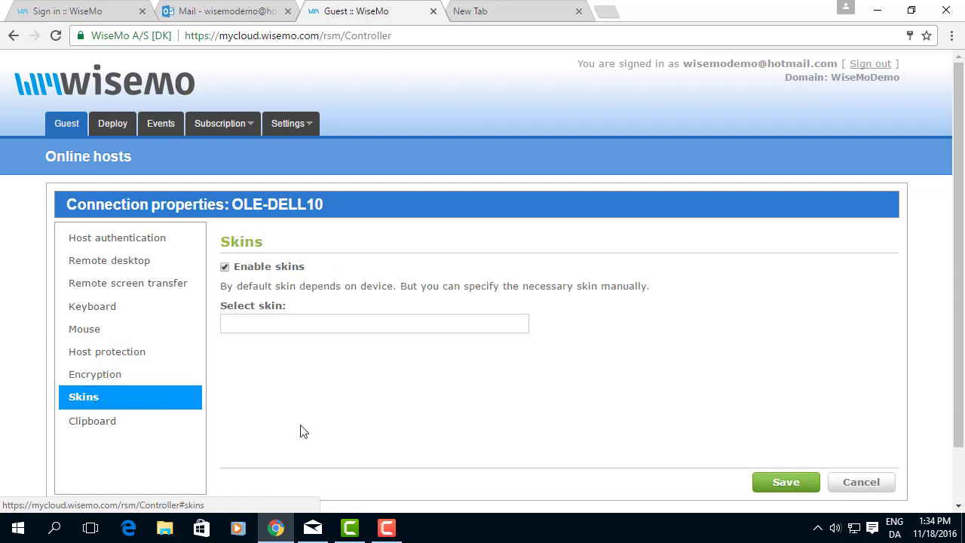
{"action": "left_click", "coordinate": [92, 423]}
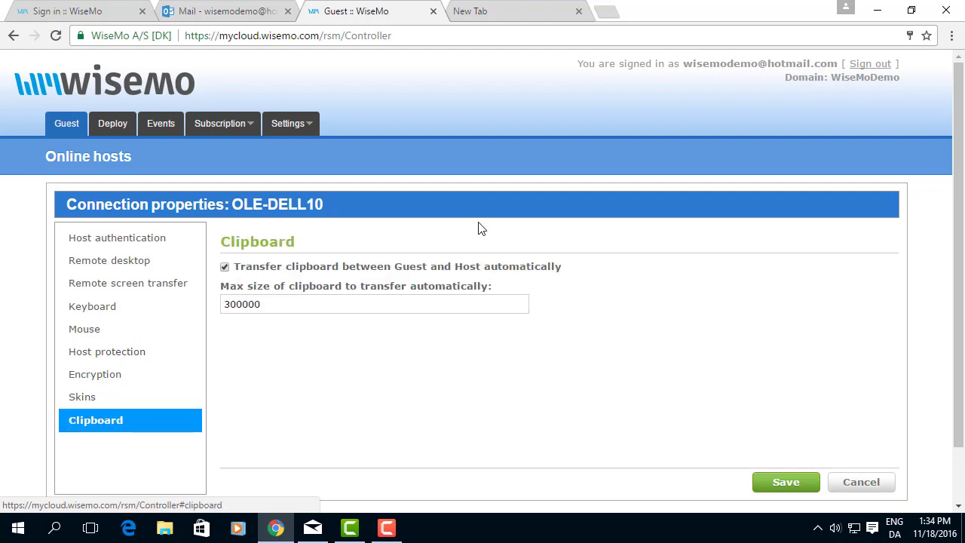
{"action": "left_click", "coordinate": [799, 487]}
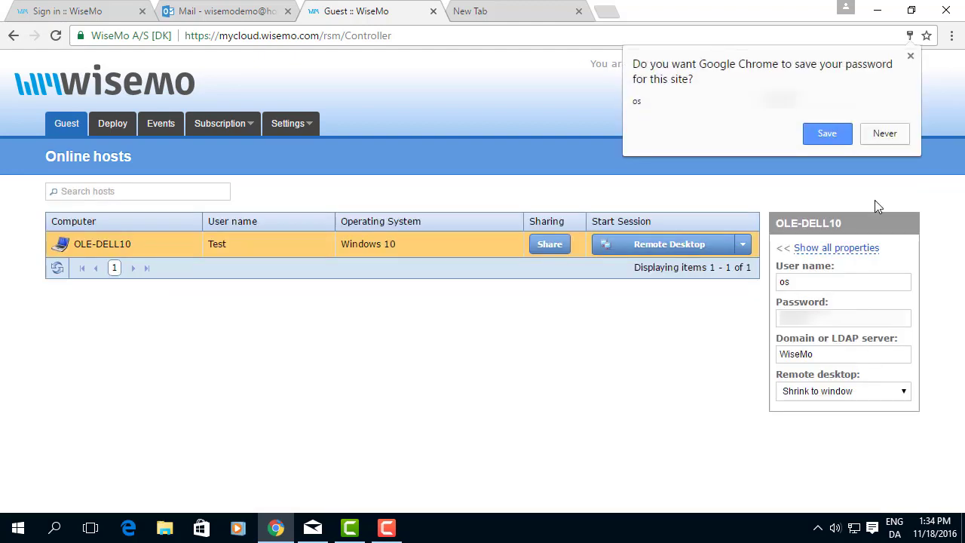
{"action": "left_click", "coordinate": [884, 136]}
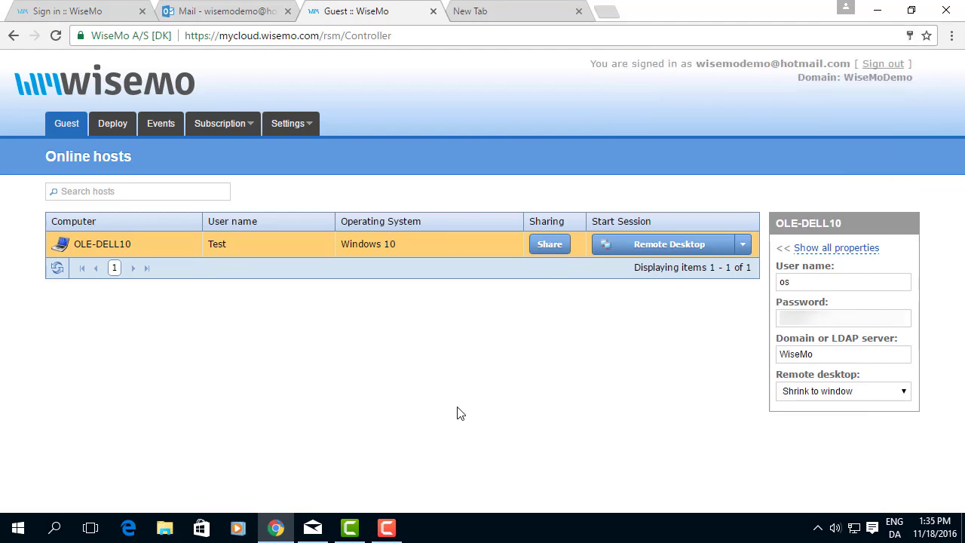
Start a remote desktop session to OLE-DELL10, then disconnect it.
{"action": "left_click", "coordinate": [665, 245]}
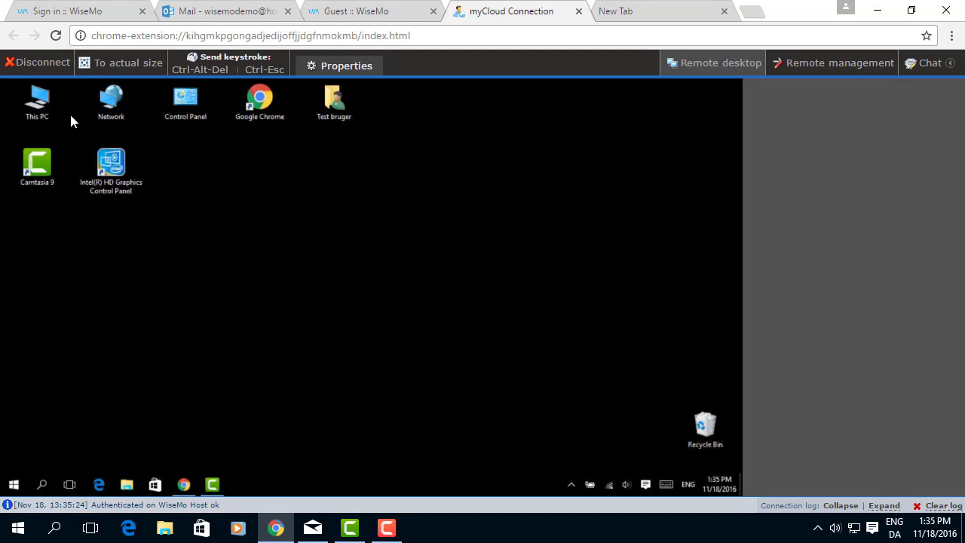
{"action": "left_click", "coordinate": [14, 62]}
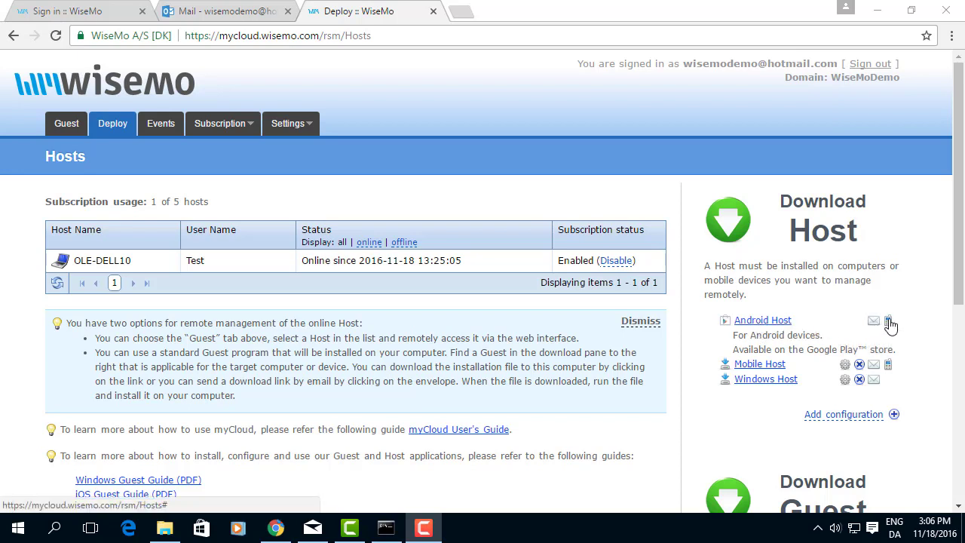
Text the Android Host download link, filling in the recipient's name and phone number.
{"action": "left_click", "coordinate": [888, 322]}
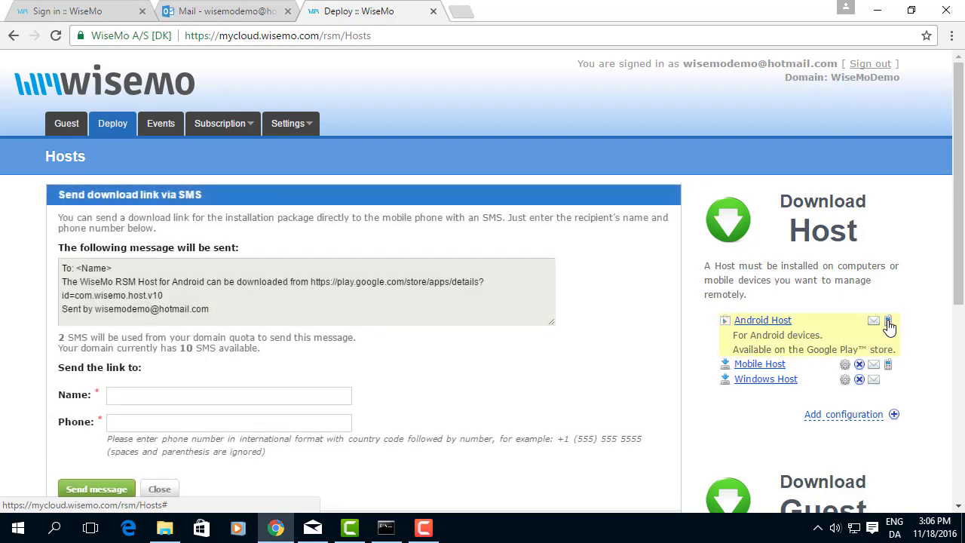
{"action": "scroll", "coordinate": [401, 319], "scroll_direction": "down", "scroll_amount": 2}
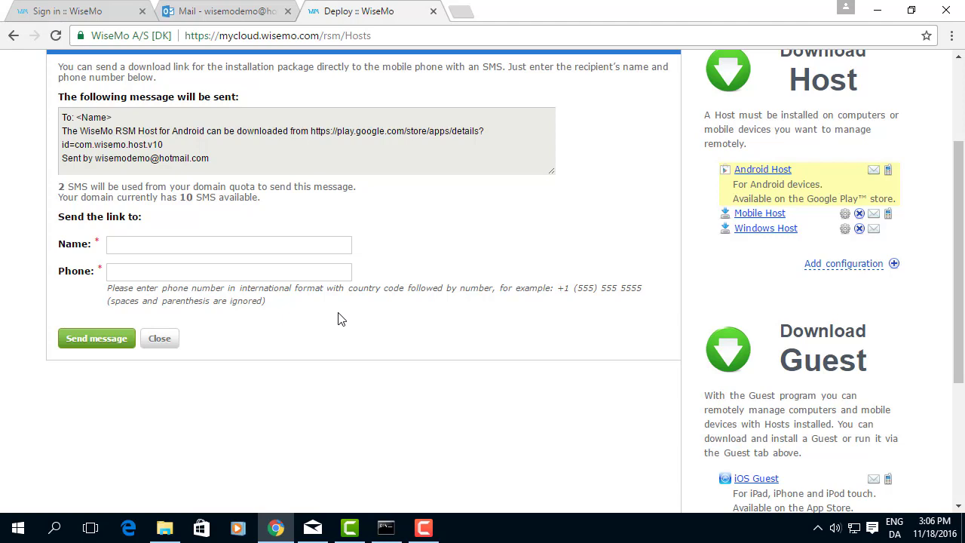
{"action": "left_click", "coordinate": [132, 247]}
{"action": "type", "text": "Peter"}
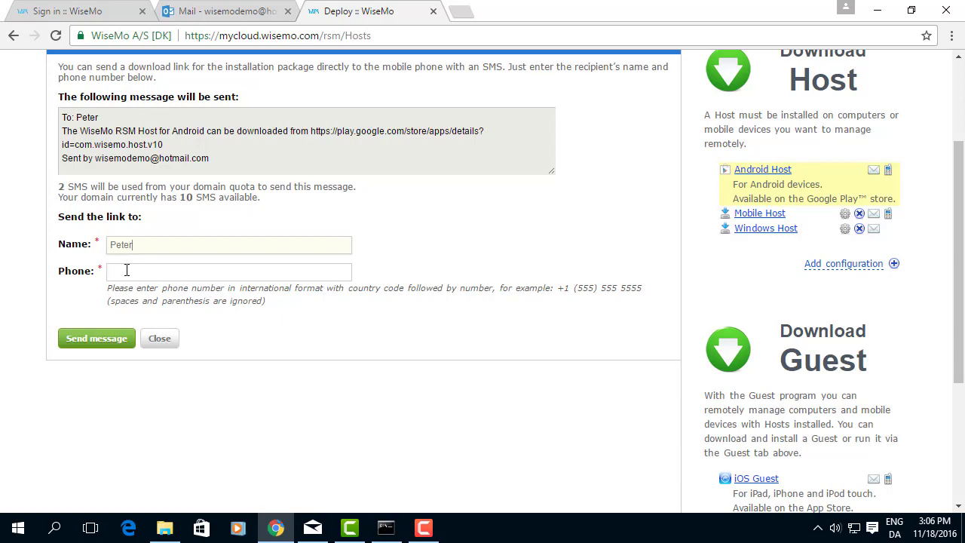
{"action": "left_click", "coordinate": [126, 270]}
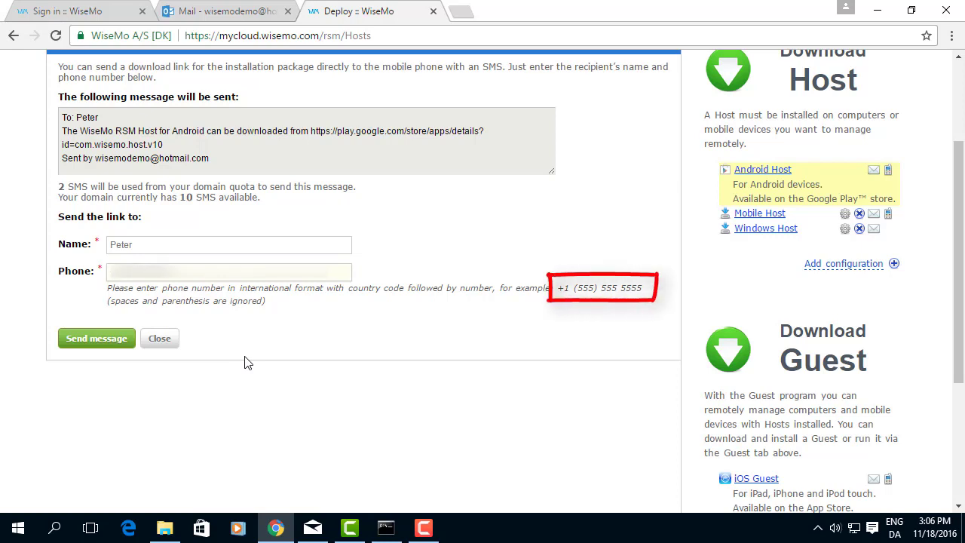
{"action": "left_click", "coordinate": [96, 340]}
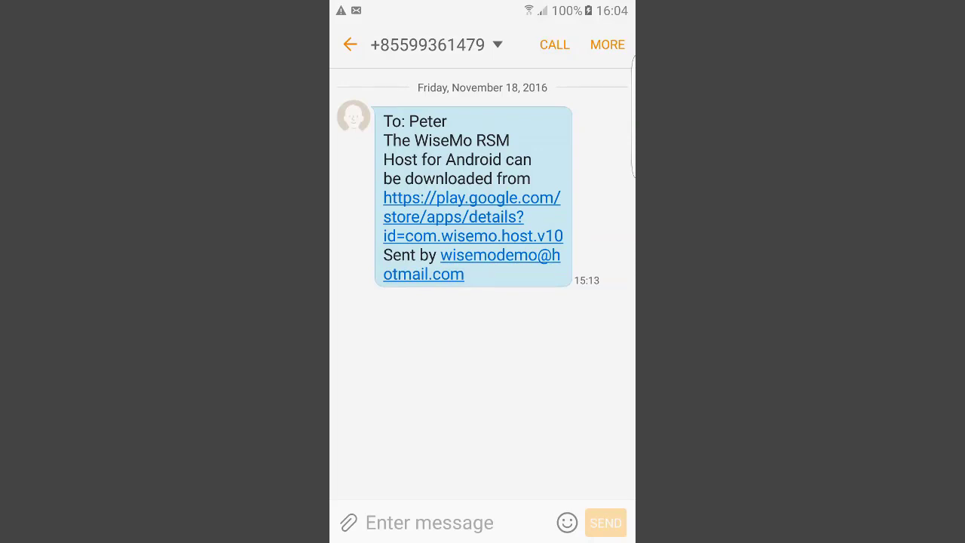
From the SMS link, install WiseMo Host, accepting its permissions, and launch it.
{"action": "left_click", "coordinate": [469, 218]}
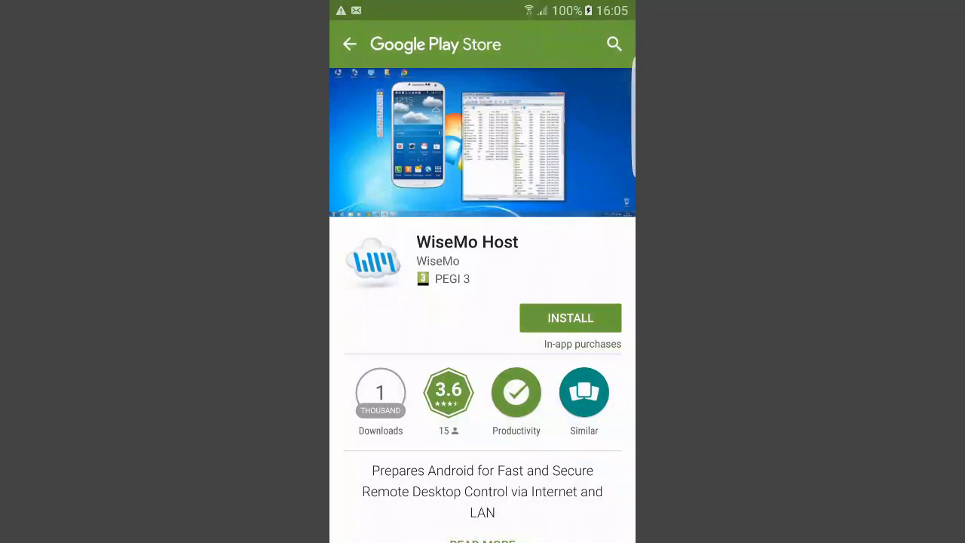
{"action": "left_click", "coordinate": [574, 318]}
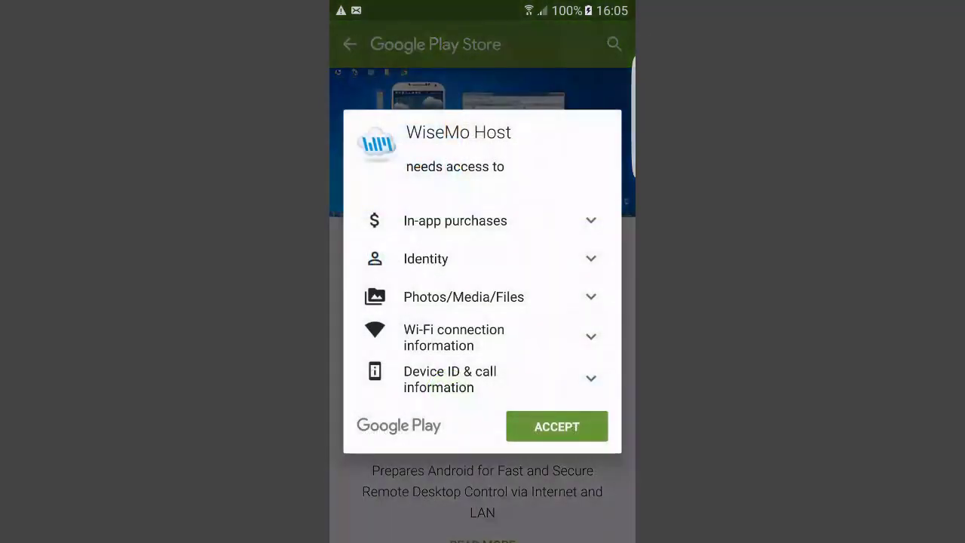
{"action": "left_click", "coordinate": [556, 426]}
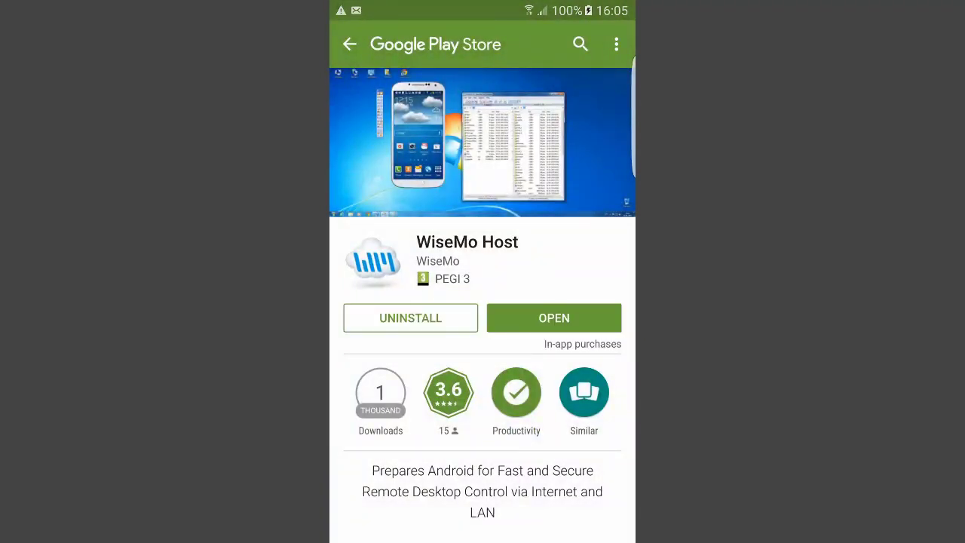
{"action": "left_click", "coordinate": [555, 317]}
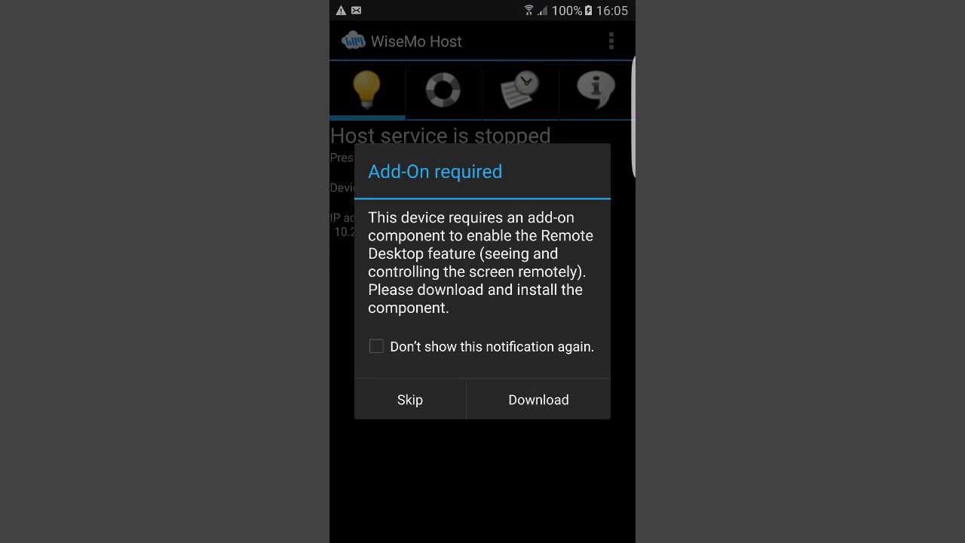
Download and install the Host Remote Ctl Add-on Samsung, accepting its permissions.
{"action": "left_click", "coordinate": [535, 398]}
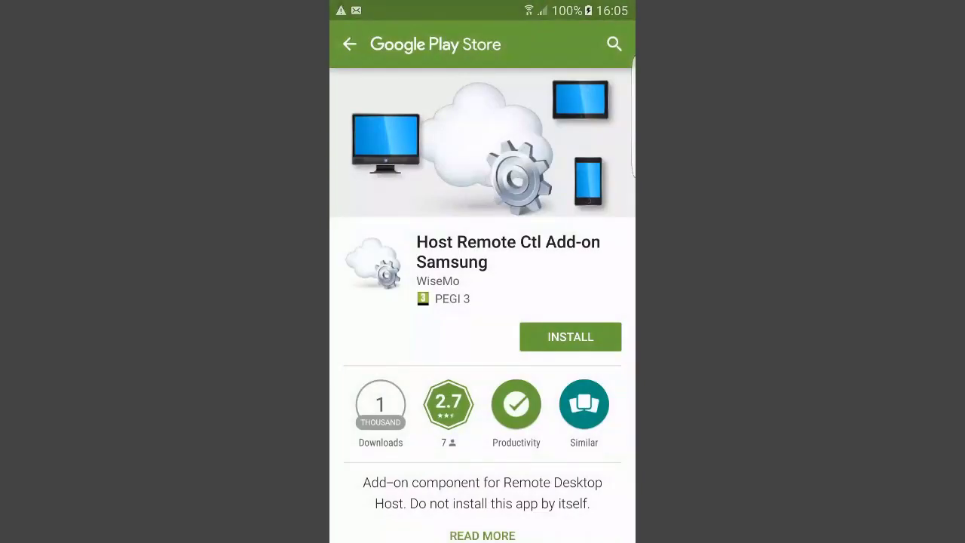
{"action": "left_click", "coordinate": [571, 336]}
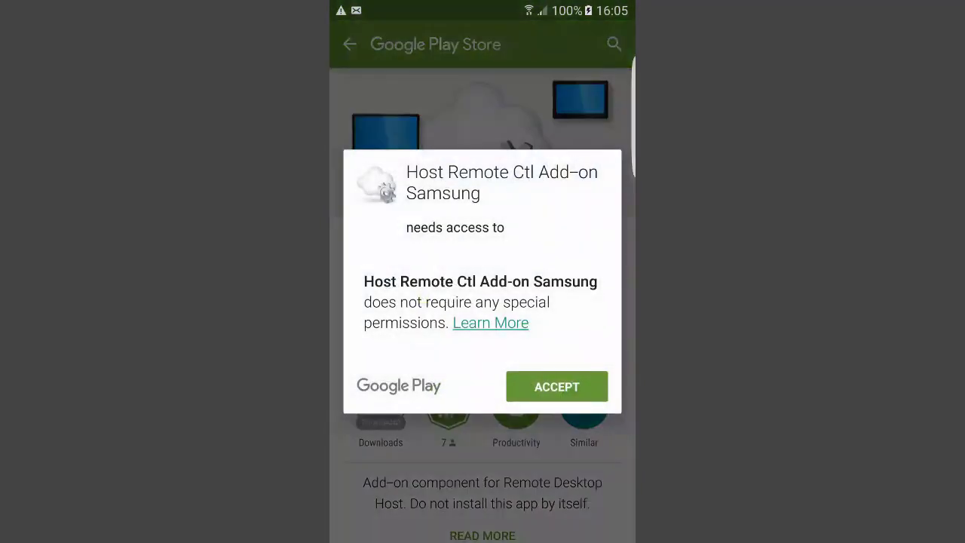
{"action": "left_click", "coordinate": [556, 386]}
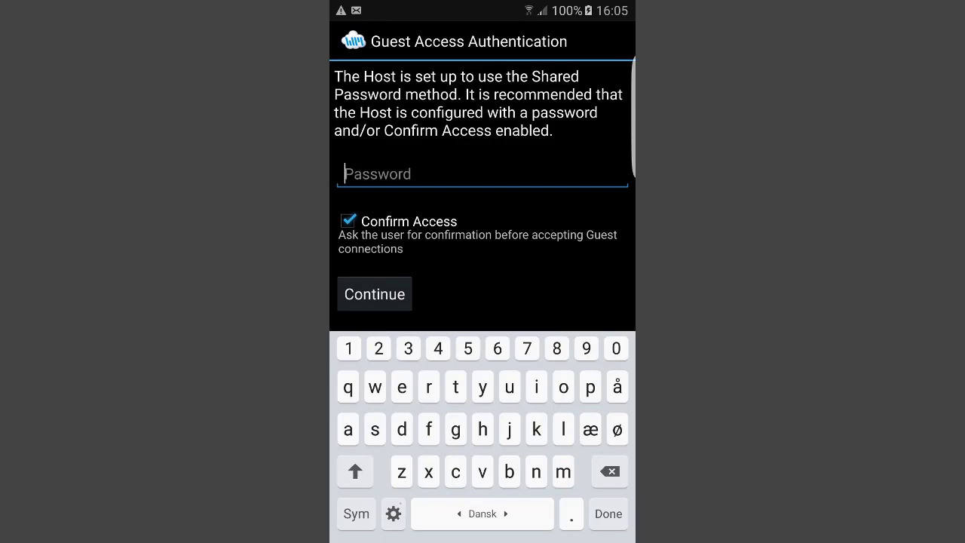
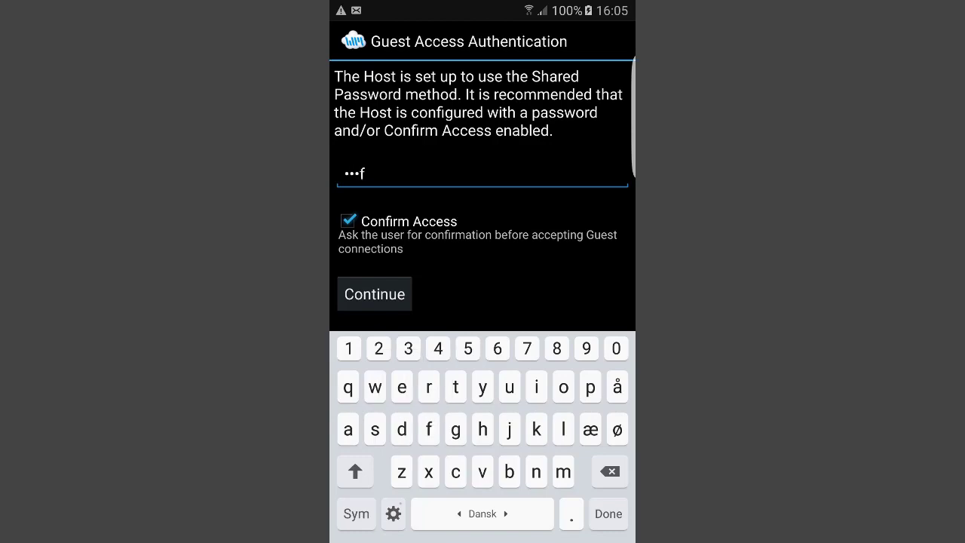
Set the guest access password with Confirm Access enabled.
{"action": "left_click", "coordinate": [375, 294]}
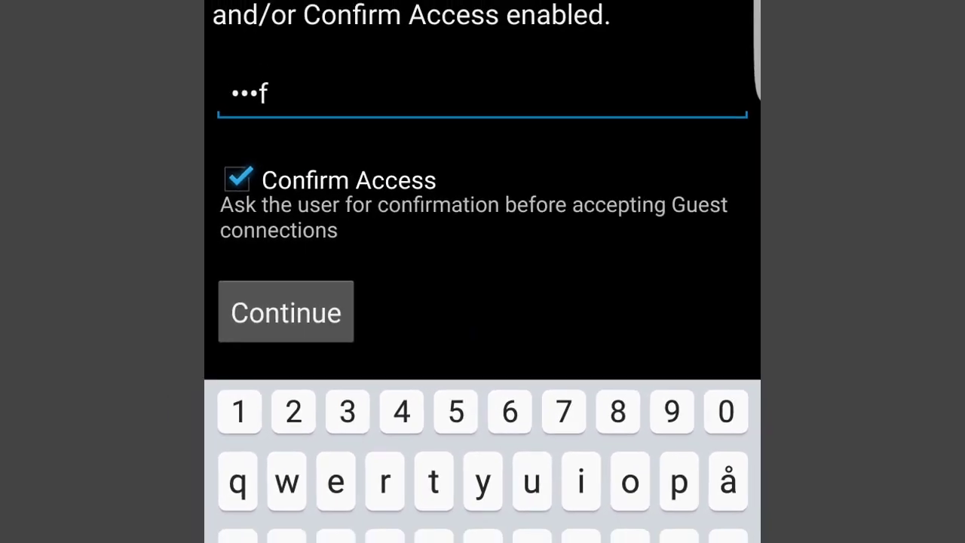
{"action": "left_click", "coordinate": [375, 294]}
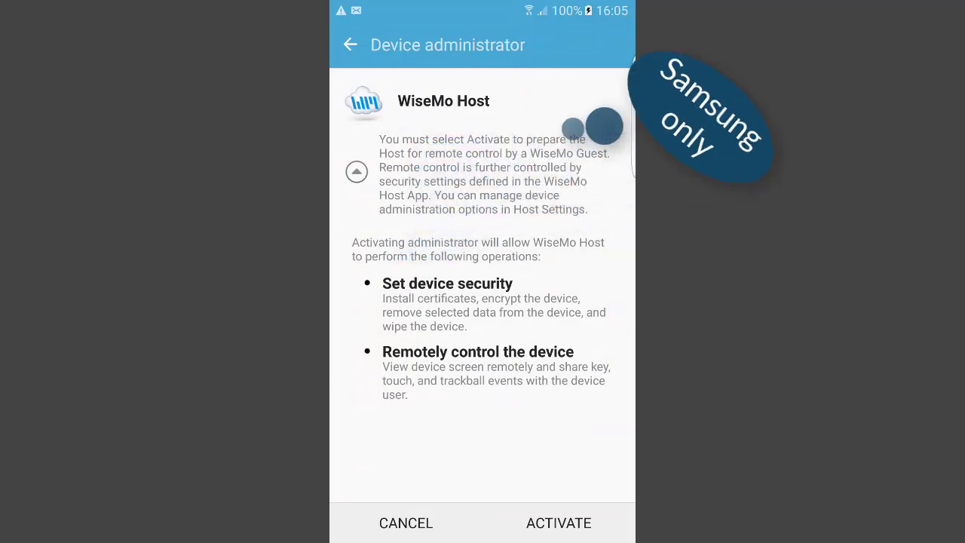
Activate device administration for WiseMo Host and agree to the KNOX privacy terms.
{"action": "left_click", "coordinate": [562, 521]}
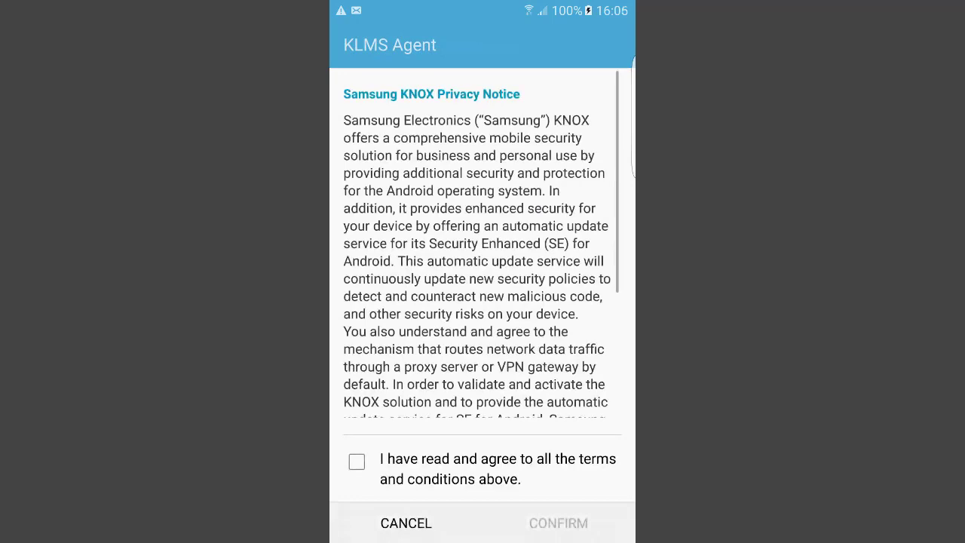
{"action": "left_click", "coordinate": [356, 461]}
{"action": "left_click", "coordinate": [561, 522]}
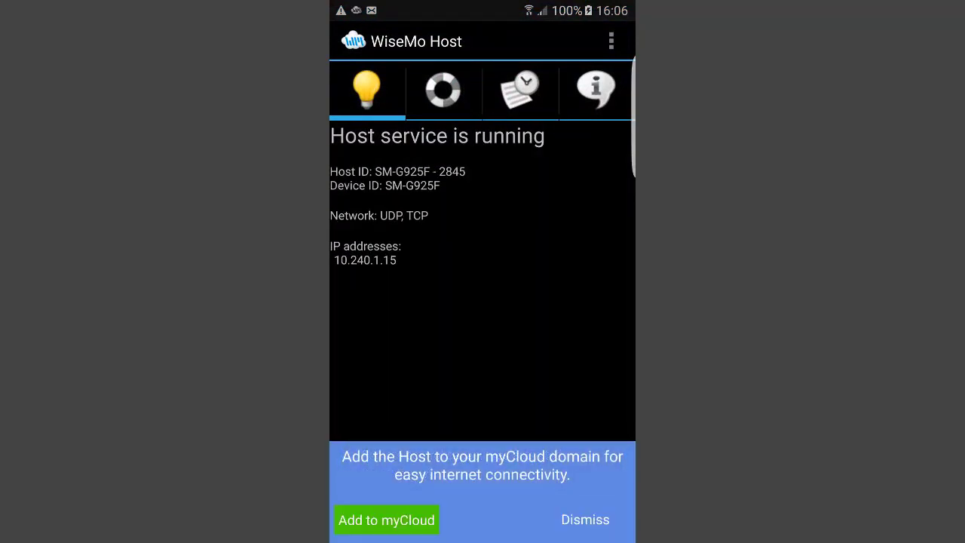
Sign in with the myCloud account e-mail and password and add the phone to the domain.
{"action": "left_click", "coordinate": [387, 520]}
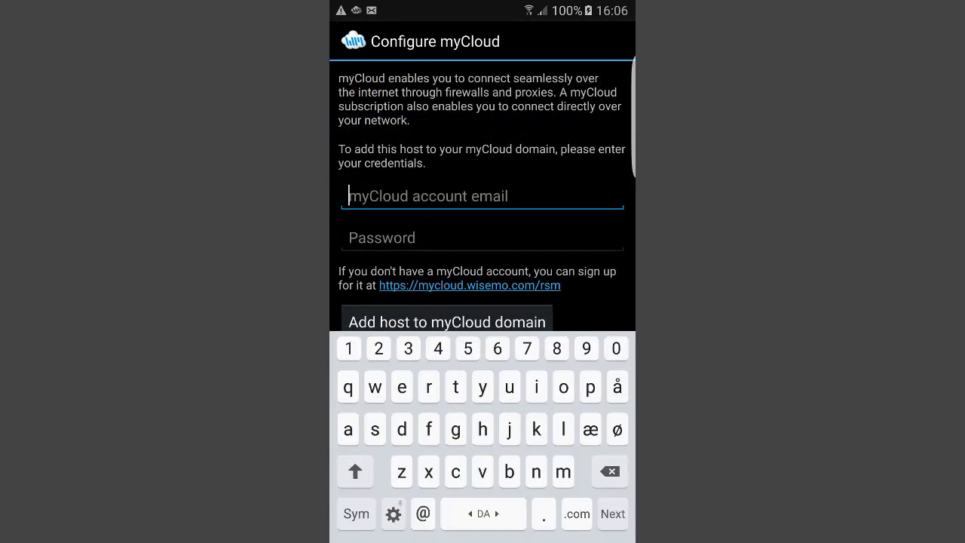
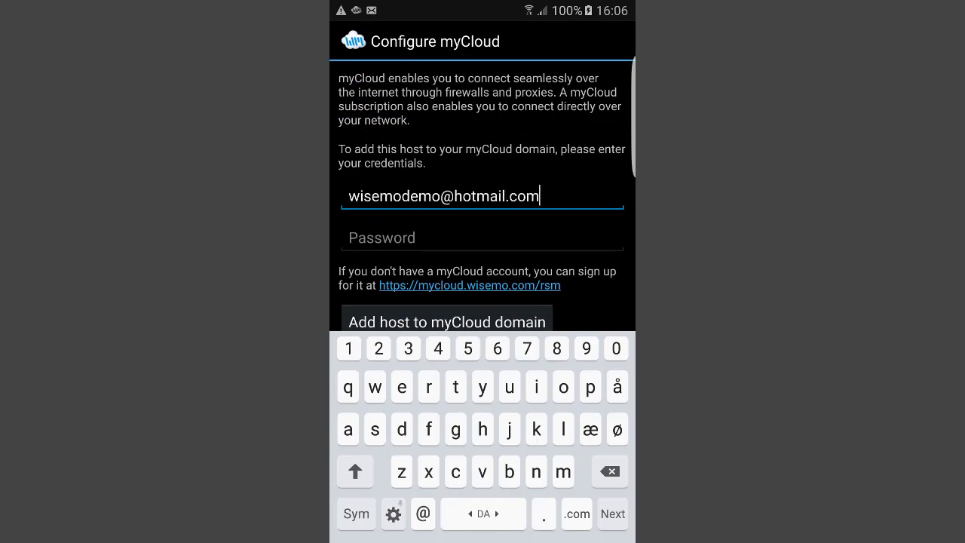
{"action": "key", "text": "Tab"}
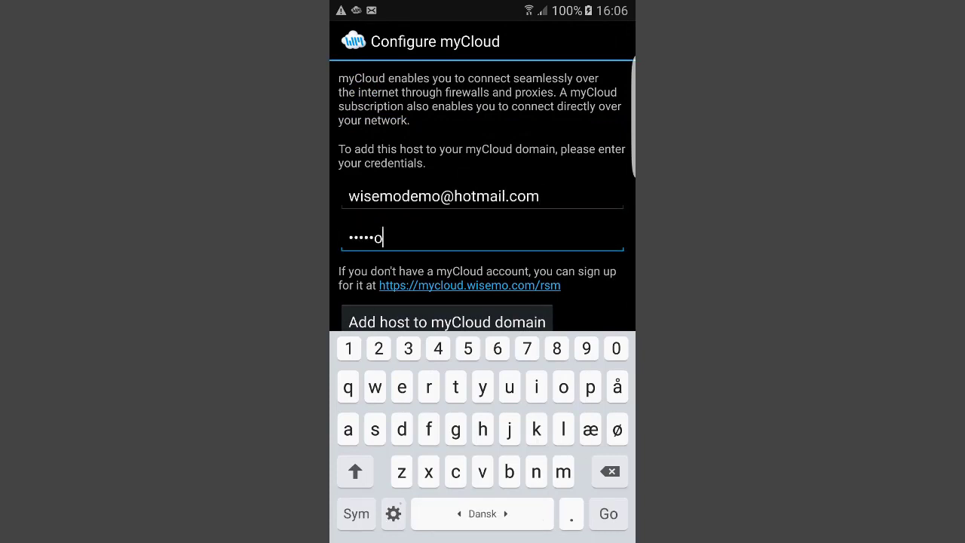
{"action": "key", "text": "Return"}
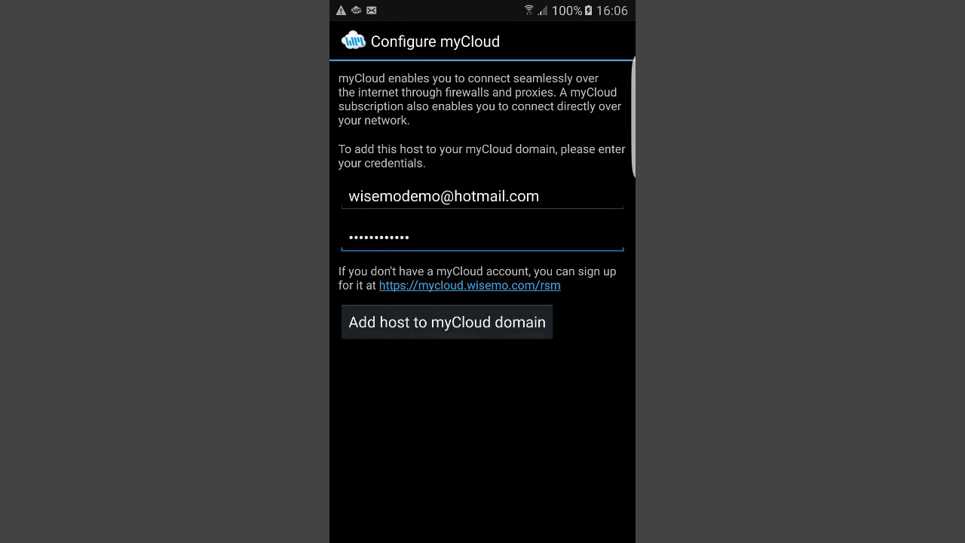
{"action": "left_click", "coordinate": [441, 323]}
Acknowledge the restart notice and restart the host service from the options menu.
{"action": "left_click", "coordinate": [483, 316]}
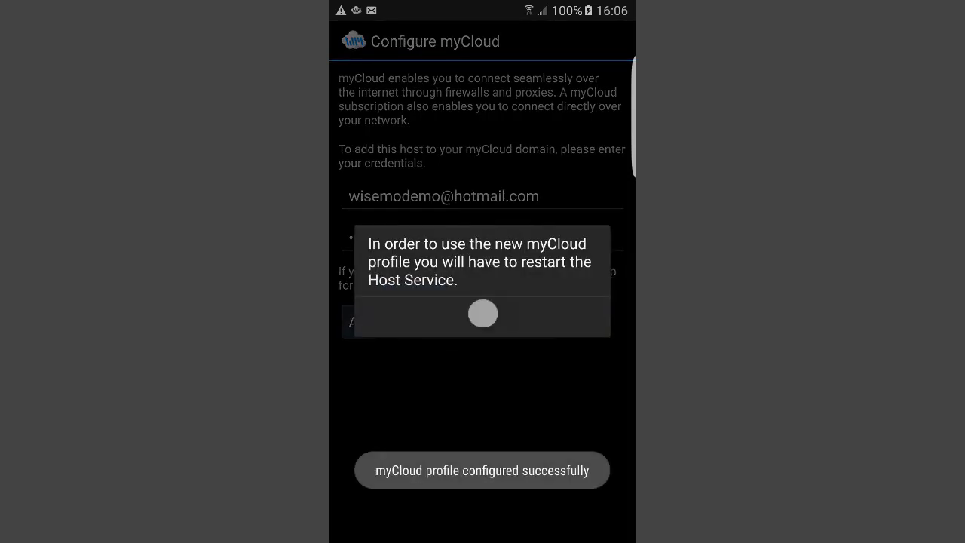
{"action": "left_click", "coordinate": [610, 42]}
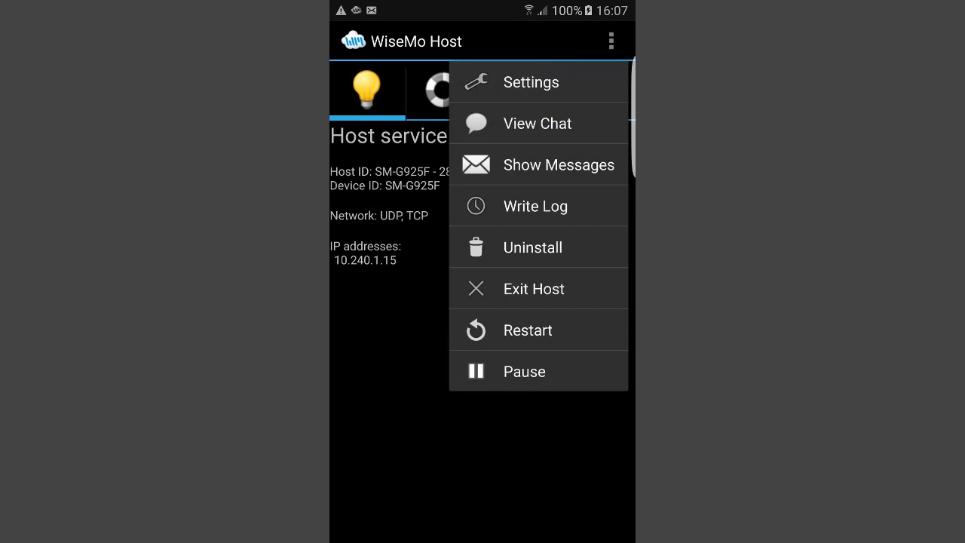
{"action": "left_click", "coordinate": [532, 330]}
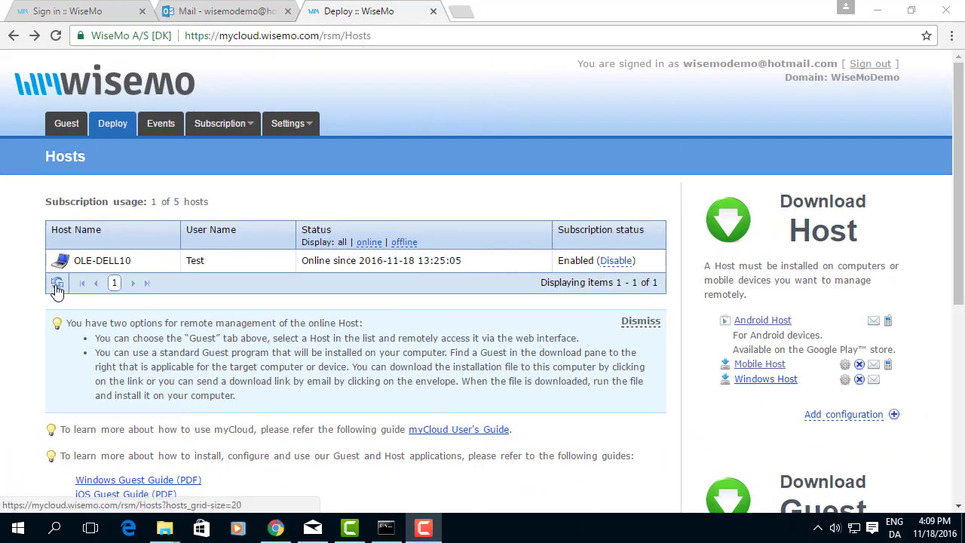
Refresh the hosts list, then start Remote Desktop to SM-G925F - 2845 from Online hosts.
{"action": "left_click", "coordinate": [57, 284]}
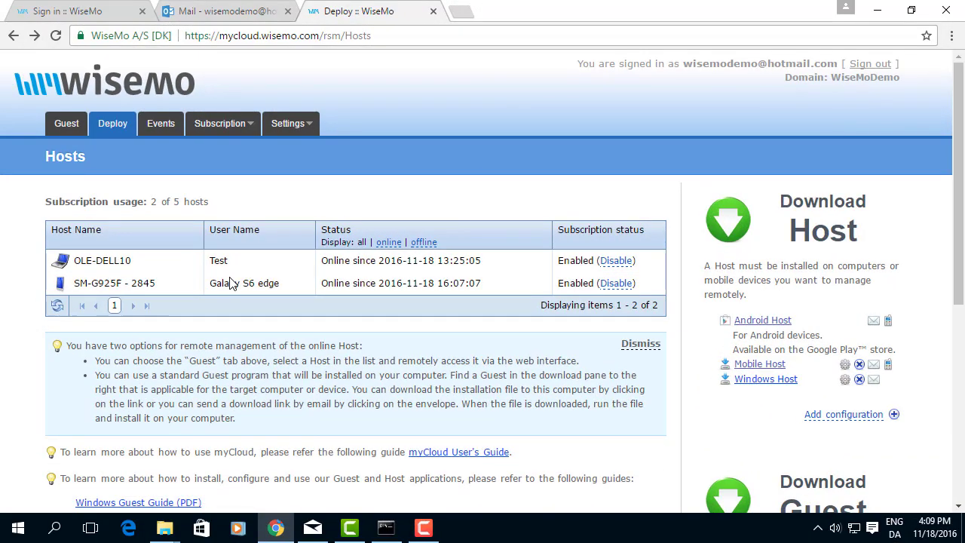
{"action": "left_click", "coordinate": [66, 128]}
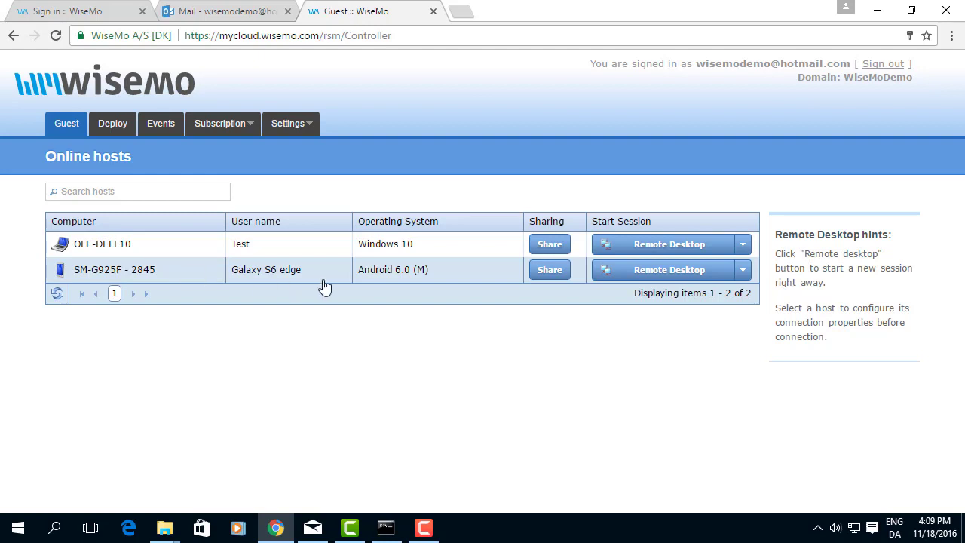
{"action": "left_click", "coordinate": [671, 270]}
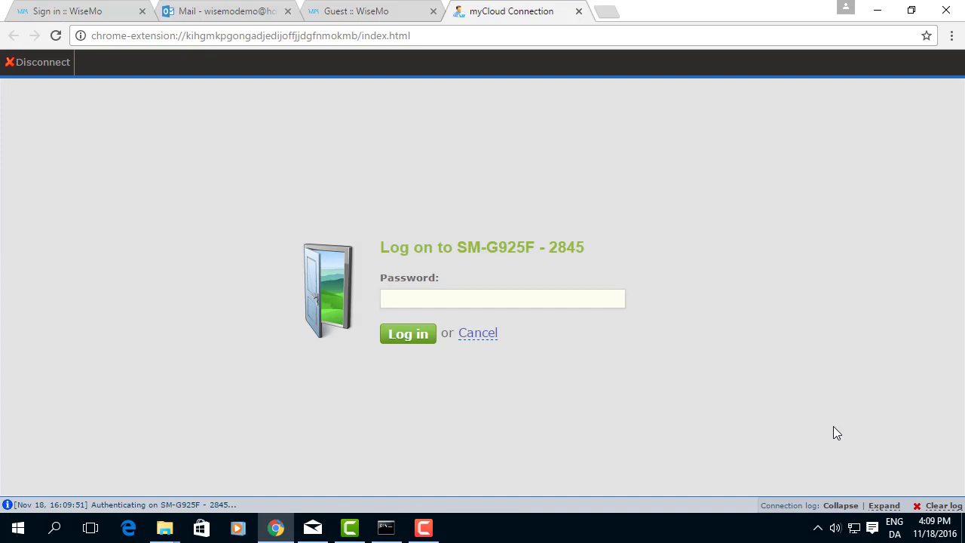
Log on with the host password and allow the remote access request on the phone.
{"action": "type", "text": "••••"}
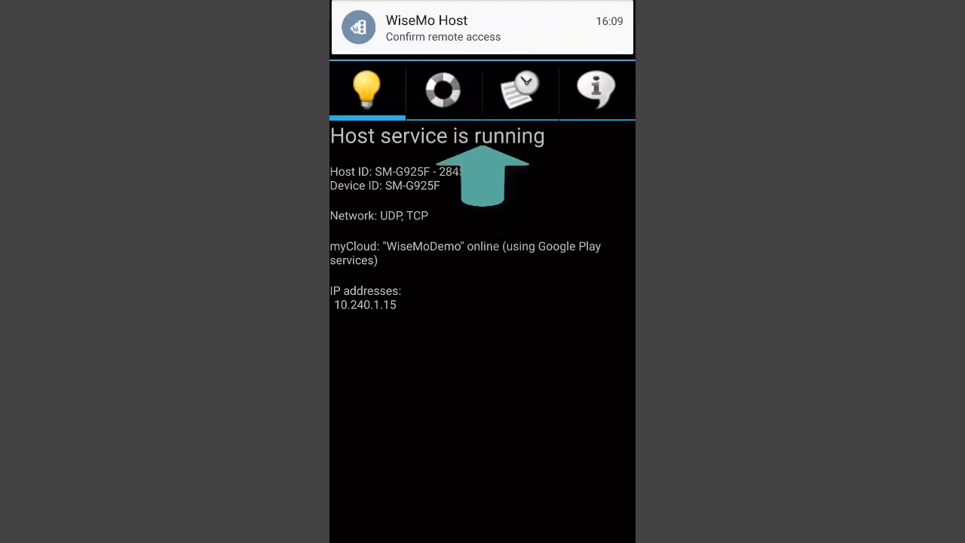
{"action": "left_click", "coordinate": [485, 24]}
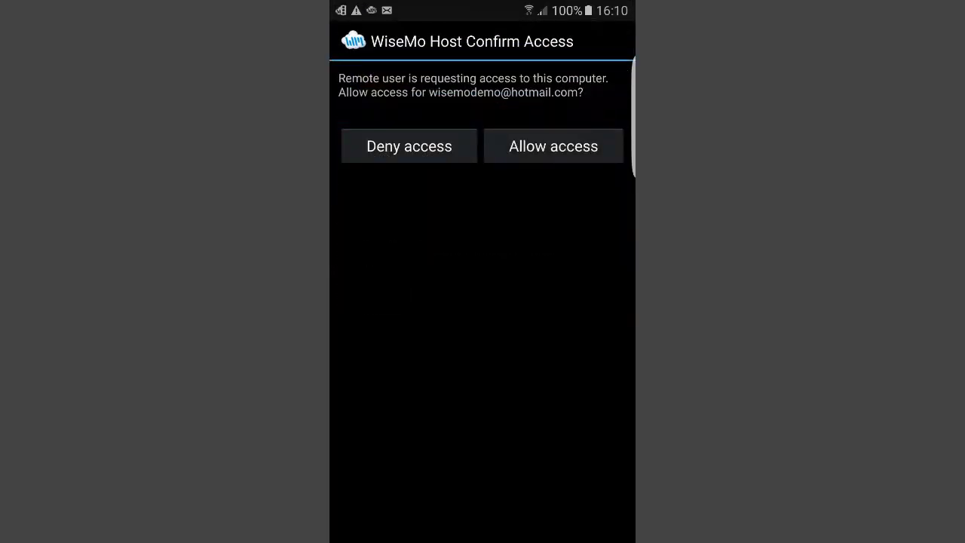
{"action": "left_click", "coordinate": [551, 144]}
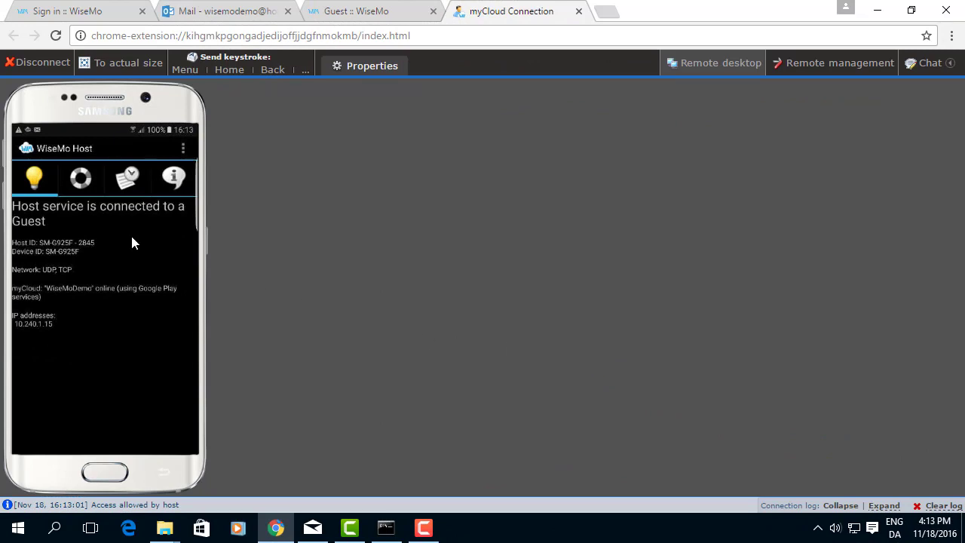
Browse the phone's device sharing and about pages, home screen, app list and Værktøj folder.
{"action": "left_click", "coordinate": [81, 181]}
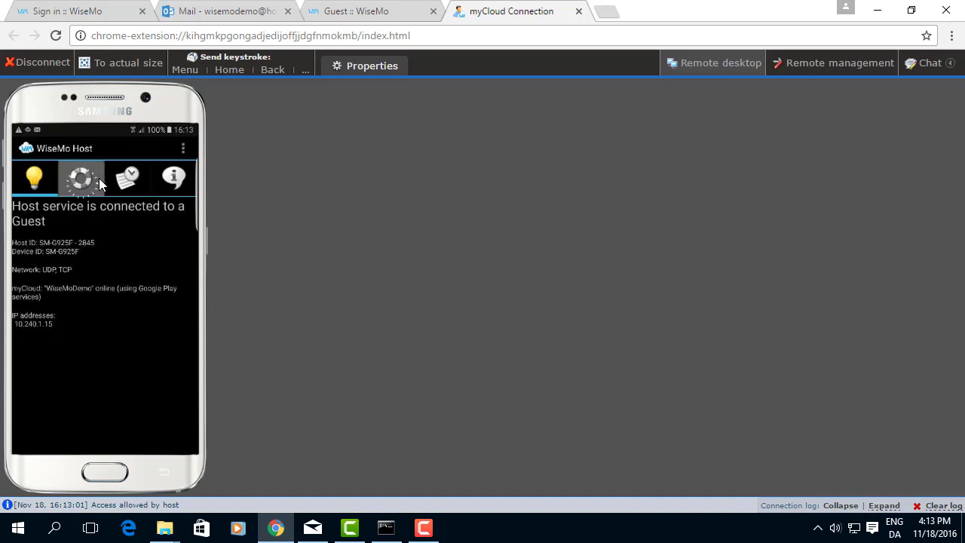
{"action": "left_click", "coordinate": [173, 178]}
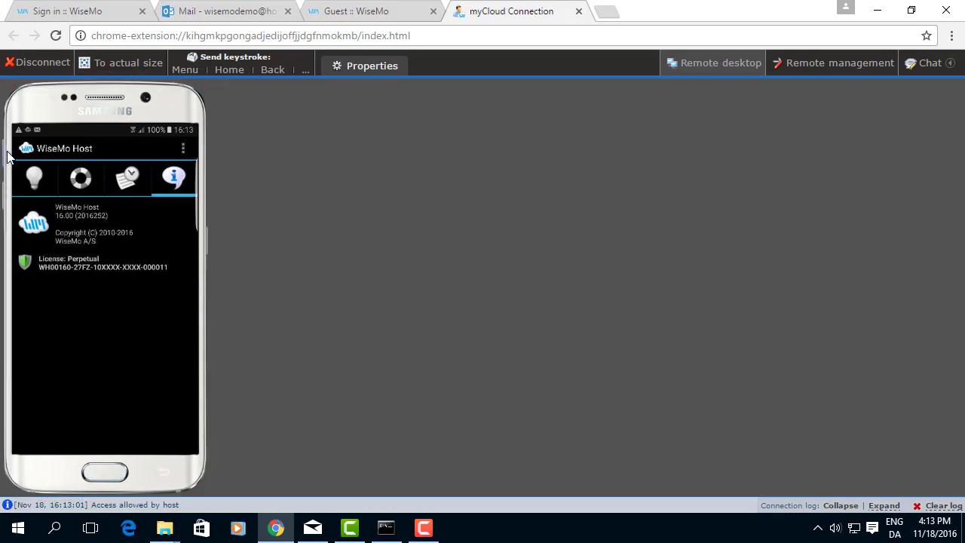
{"action": "left_click", "coordinate": [108, 478]}
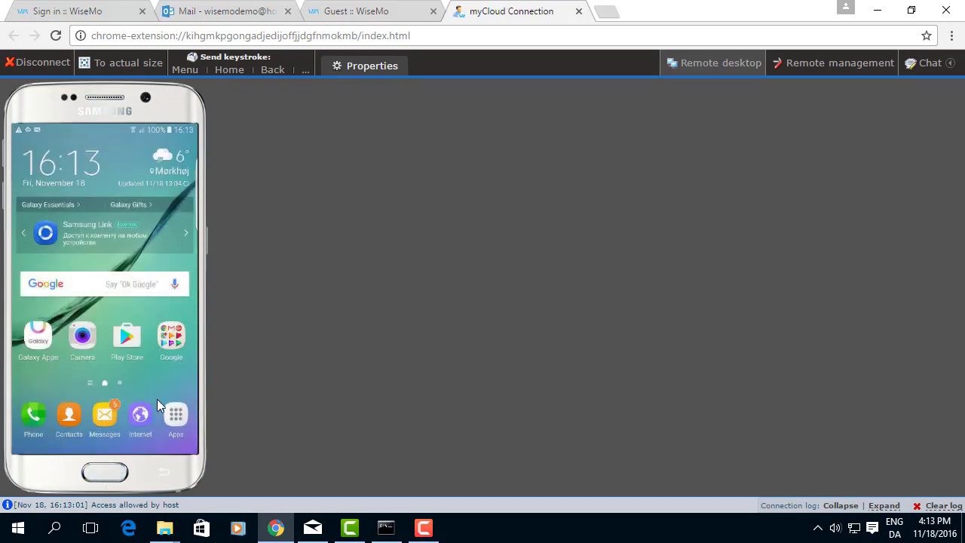
{"action": "left_click", "coordinate": [176, 419]}
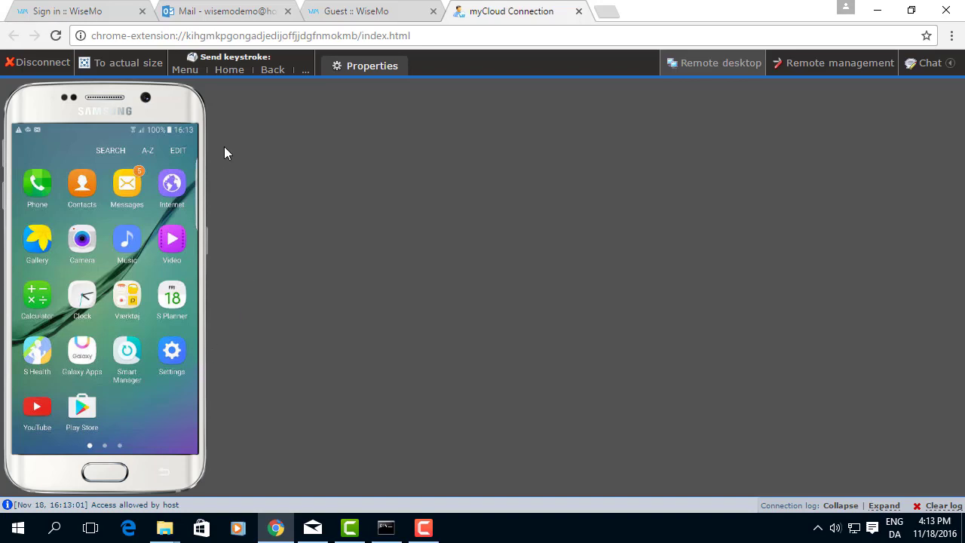
{"action": "left_click", "coordinate": [126, 298]}
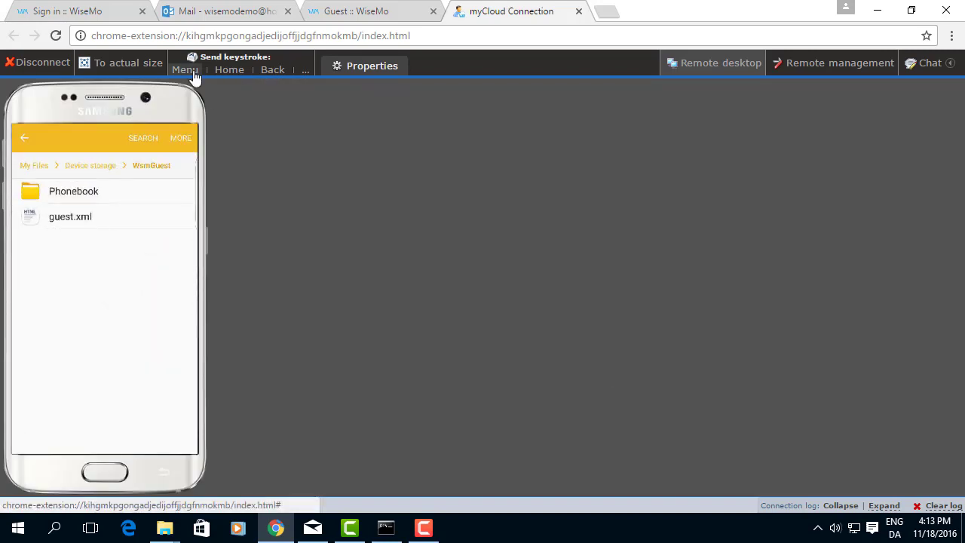
Send Menu and Home keystrokes to the phone, then disconnect the session.
{"action": "left_click", "coordinate": [306, 74]}
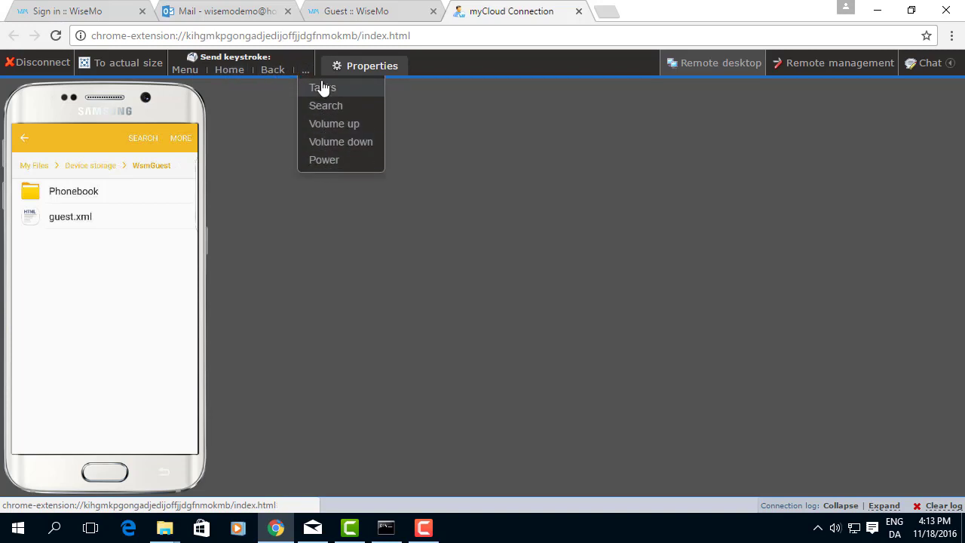
{"action": "left_click", "coordinate": [185, 69]}
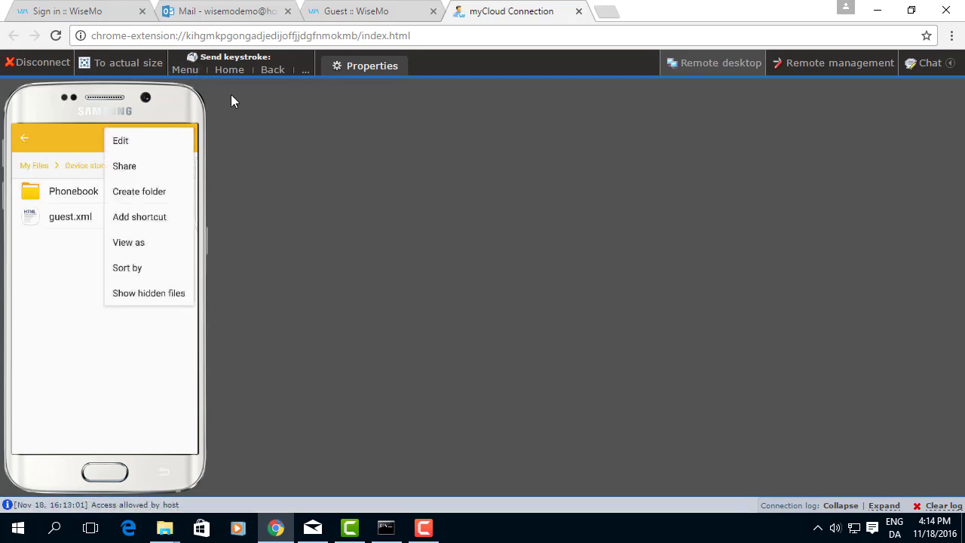
{"action": "left_click", "coordinate": [233, 70]}
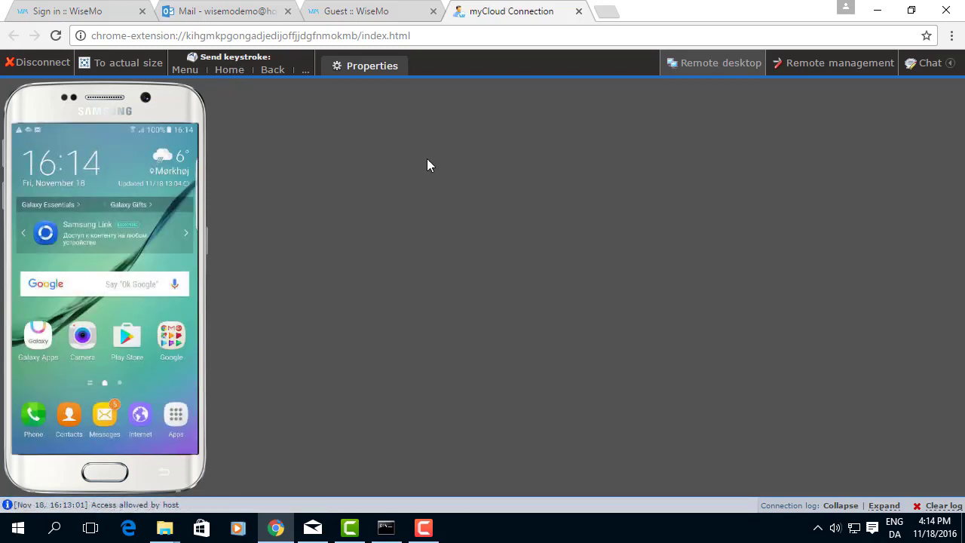
{"action": "left_click", "coordinate": [42, 65]}
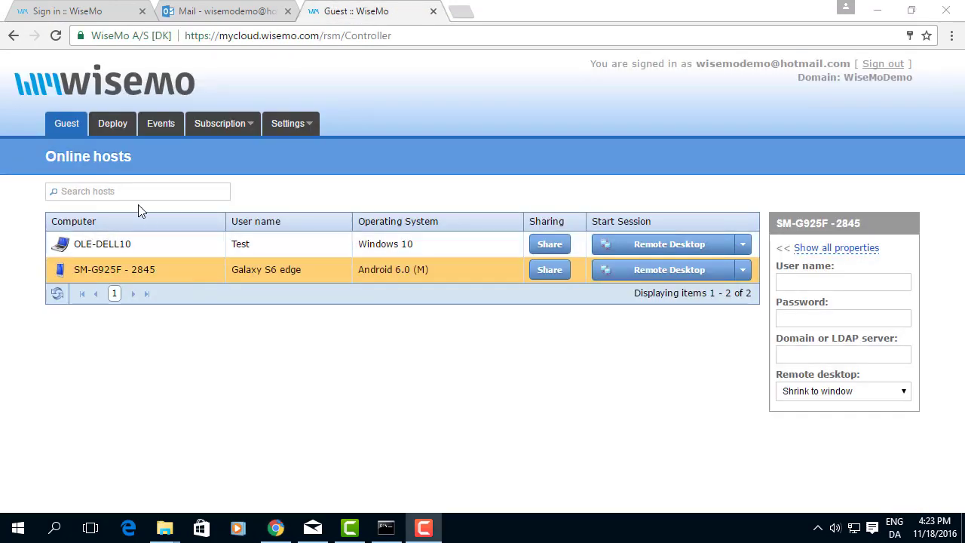
On the Deploy page, start an e-mail with the iOS Guest download link.
{"action": "left_click", "coordinate": [110, 126]}
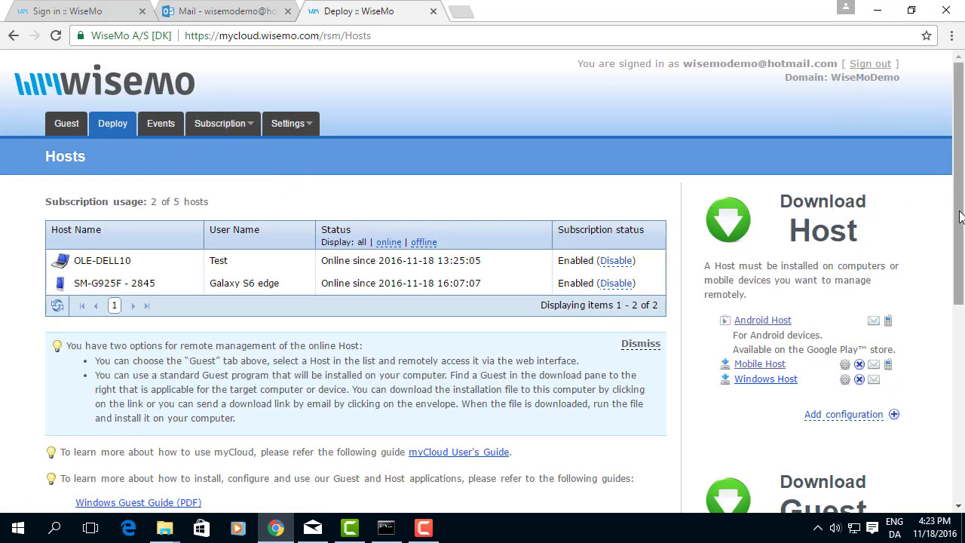
{"action": "left_click_drag", "start_coordinate": [963, 217], "coordinate": [963, 405]}
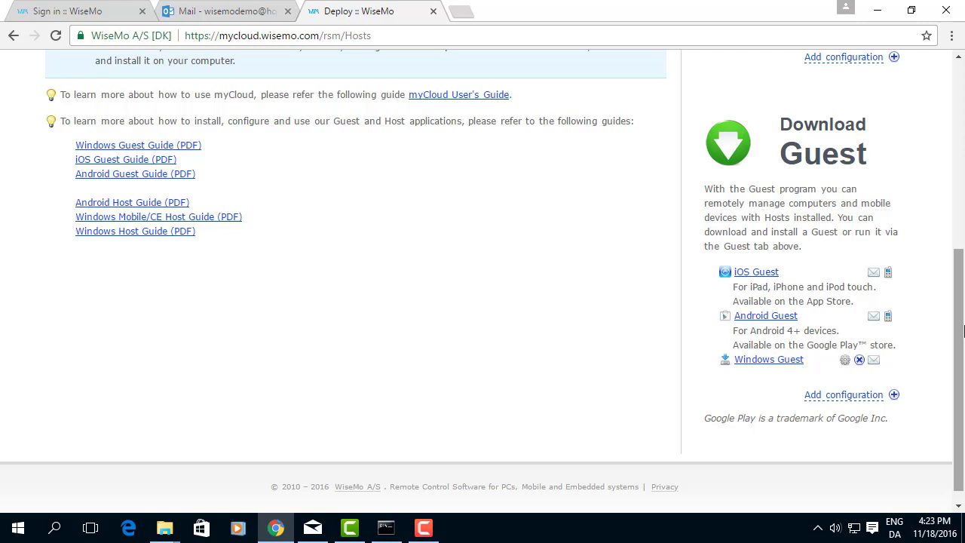
{"action": "left_click", "coordinate": [873, 276]}
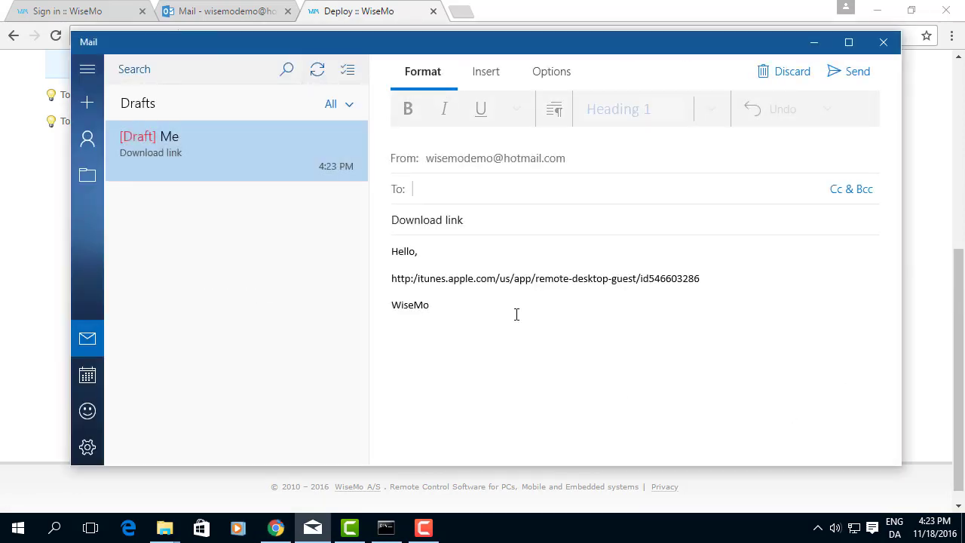
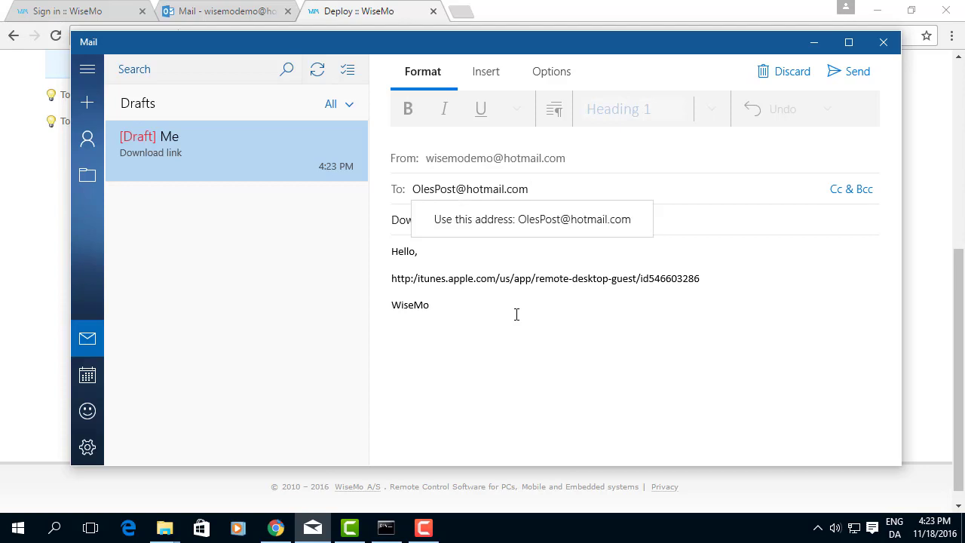
Address the 'Download link' e-mail with the Remote Desktop Guest App Store link to the recipient and send it.
{"action": "key", "text": "Return"}
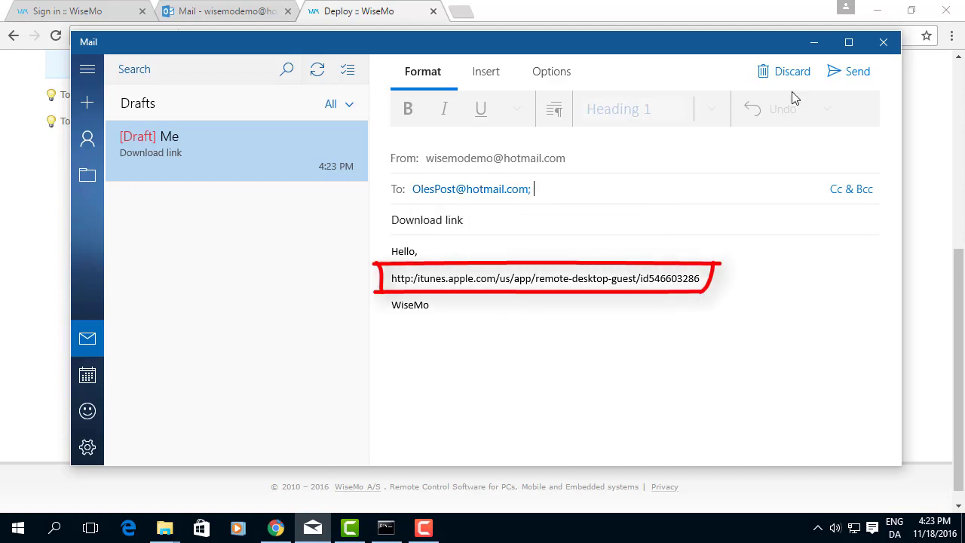
{"action": "left_click", "coordinate": [859, 73]}
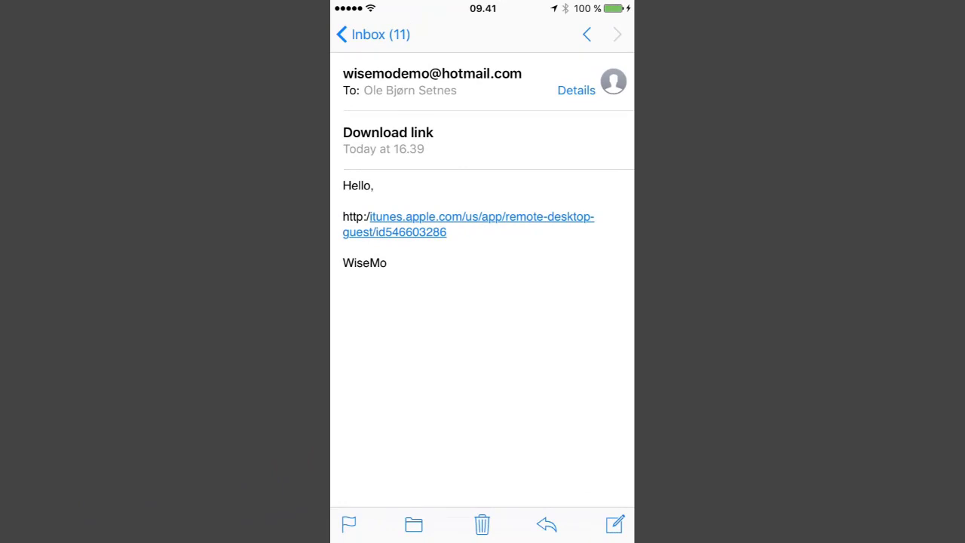
Install Remote Desktop Guest by WiseMo from the e-mailed App Store link and launch it.
{"action": "left_click", "coordinate": [467, 217]}
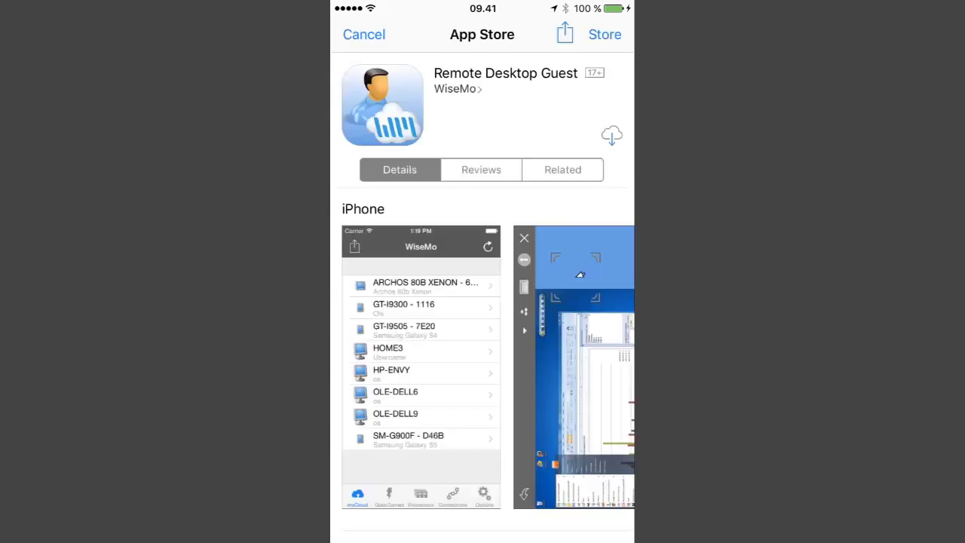
{"action": "left_click", "coordinate": [610, 135]}
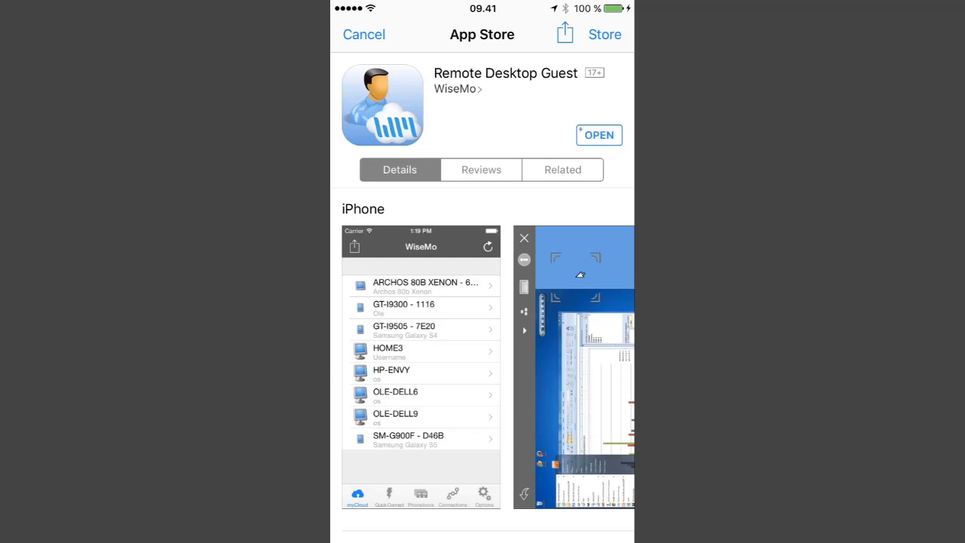
{"action": "left_click", "coordinate": [599, 134]}
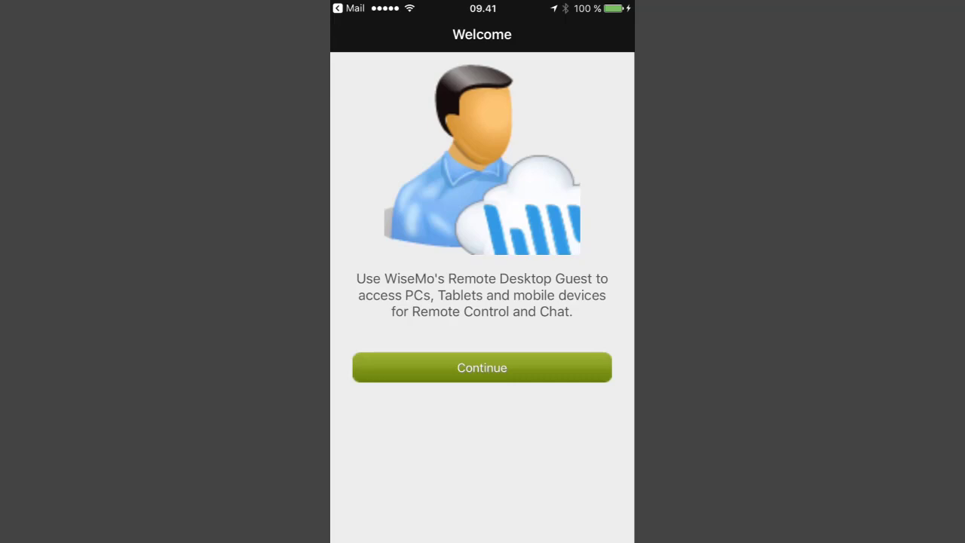
Move past the Welcome screen and choose to sign in with an existing myCloud account.
{"action": "left_click", "coordinate": [485, 367]}
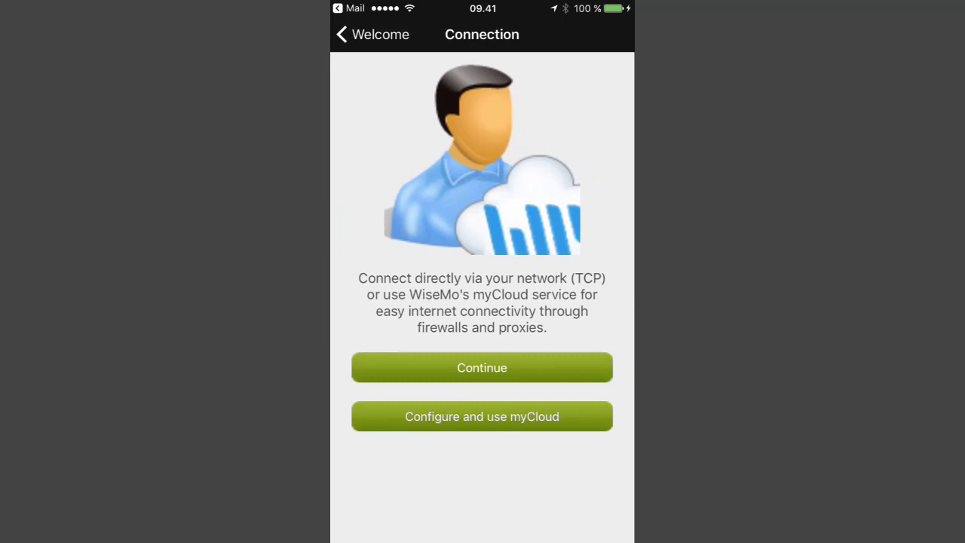
{"action": "left_click", "coordinate": [471, 415]}
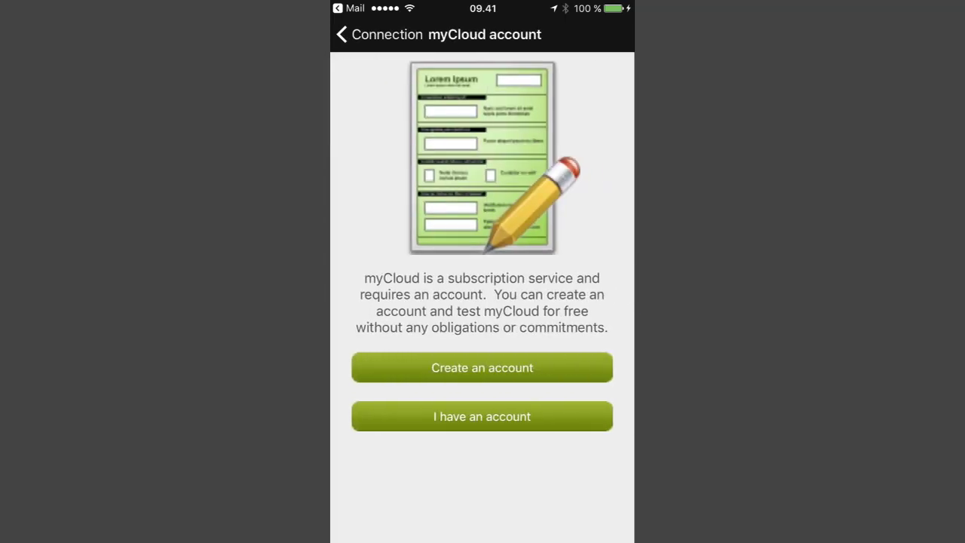
{"action": "left_click", "coordinate": [482, 414]}
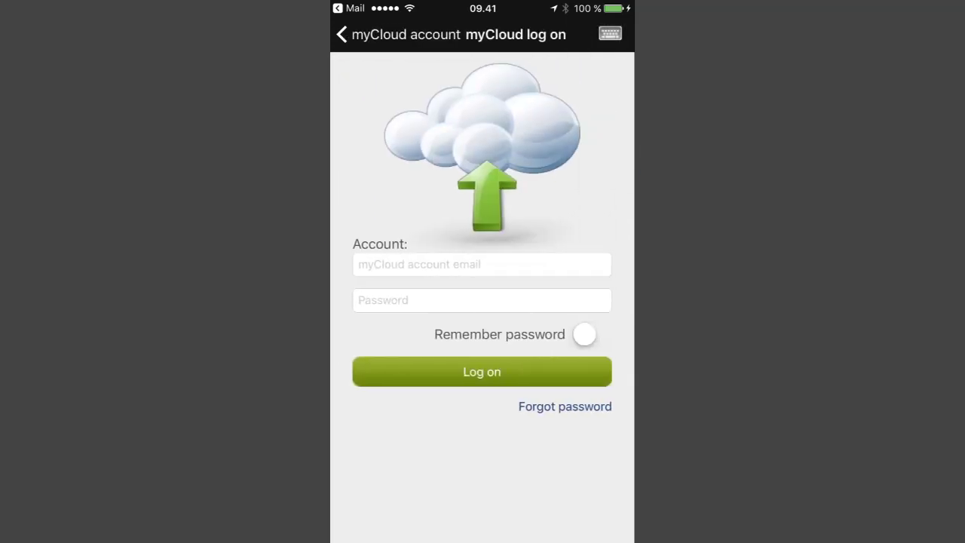
Enter the myCloud account e-mail and password and log on.
{"action": "left_click", "coordinate": [422, 264]}
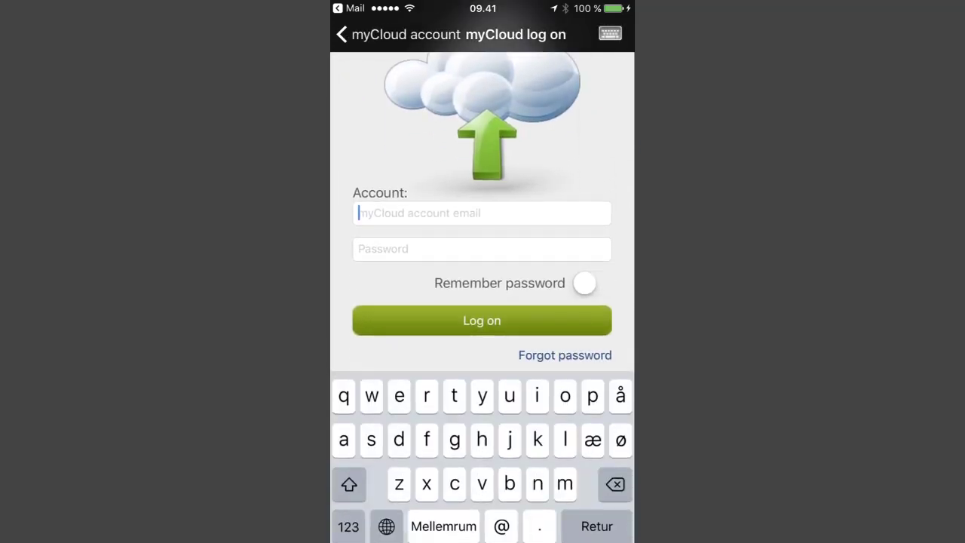
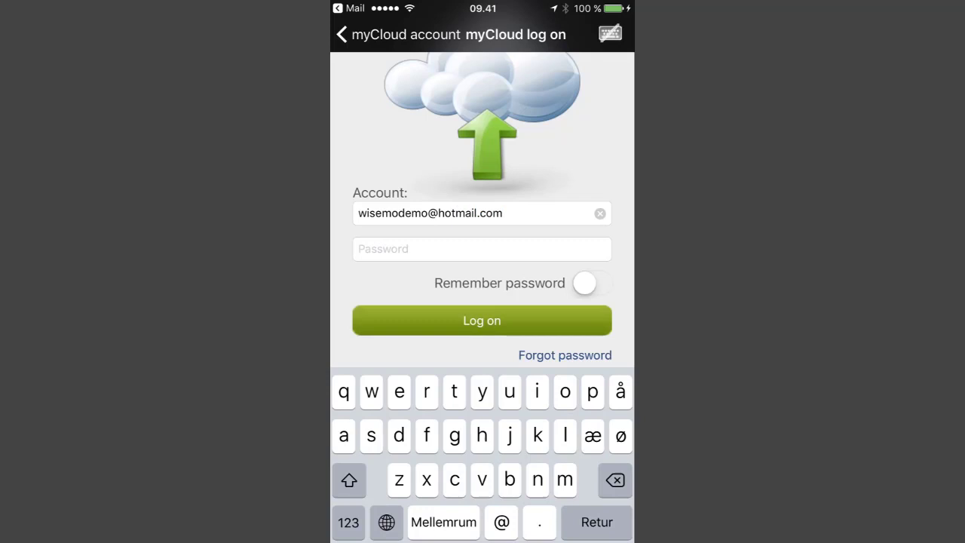
{"action": "left_click", "coordinate": [482, 249]}
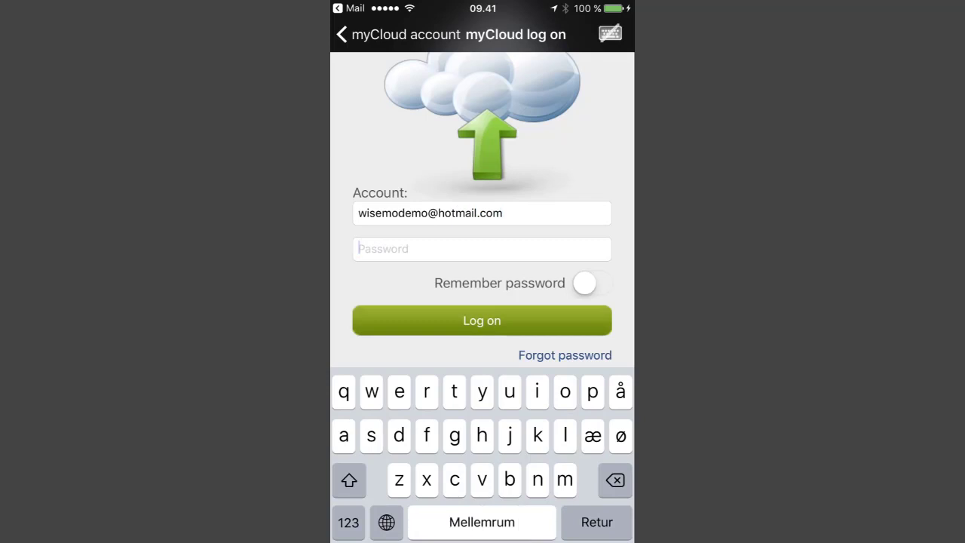
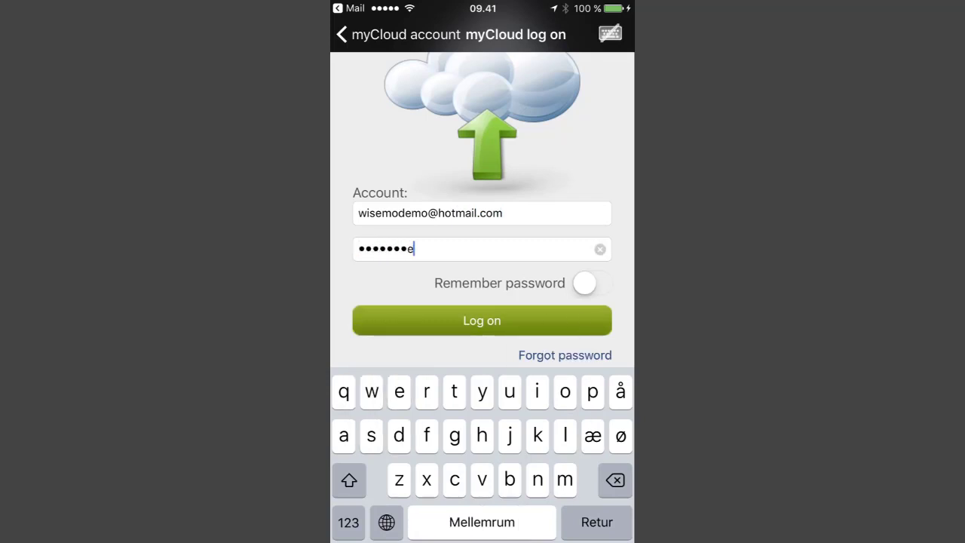
{"action": "left_click", "coordinate": [349, 521]}
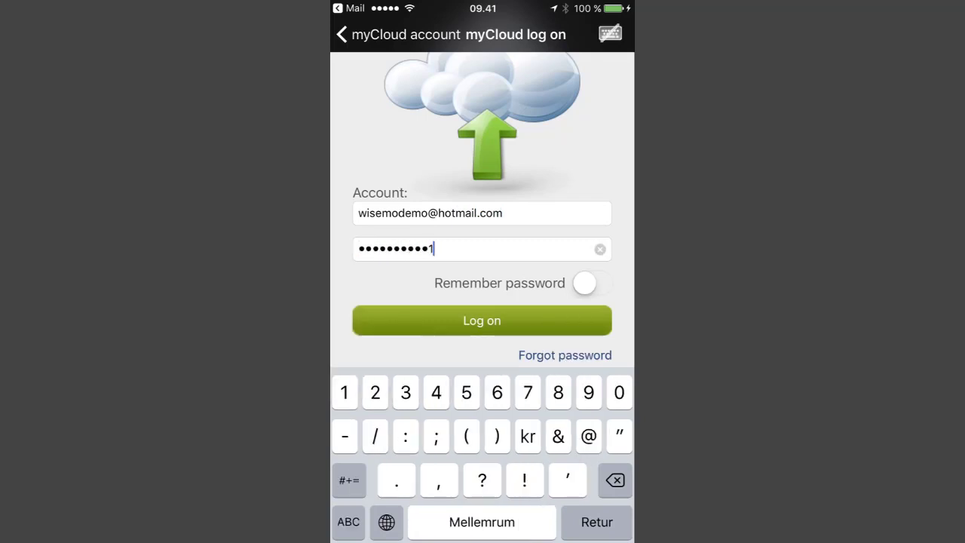
{"action": "left_click", "coordinate": [349, 480]}
{"action": "left_click", "coordinate": [483, 321]}
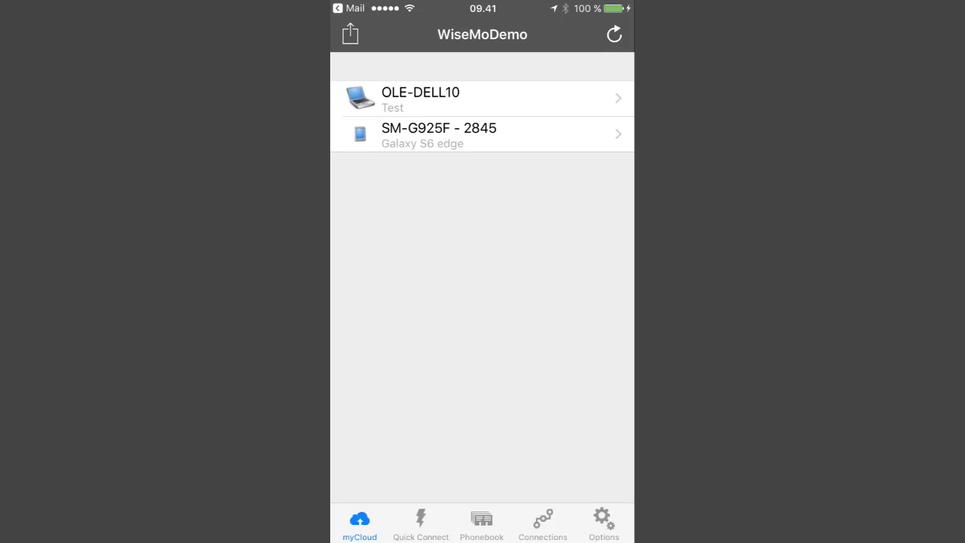
Start a Remote Desktop session with OLE-DELL10, logging on with the host user name and password.
{"action": "left_click", "coordinate": [511, 95]}
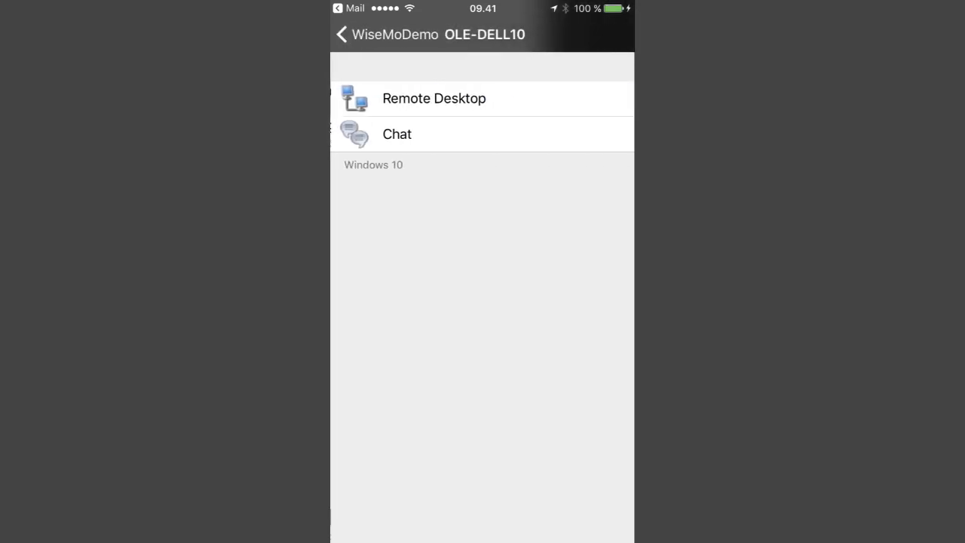
{"action": "left_click", "coordinate": [517, 95]}
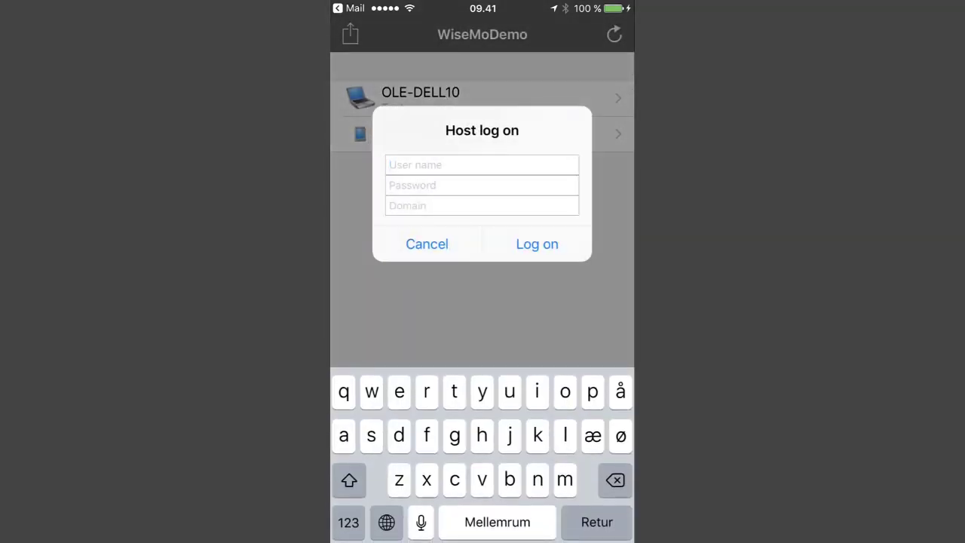
{"action": "type", "text": "os"}
{"action": "left_click", "coordinate": [468, 184]}
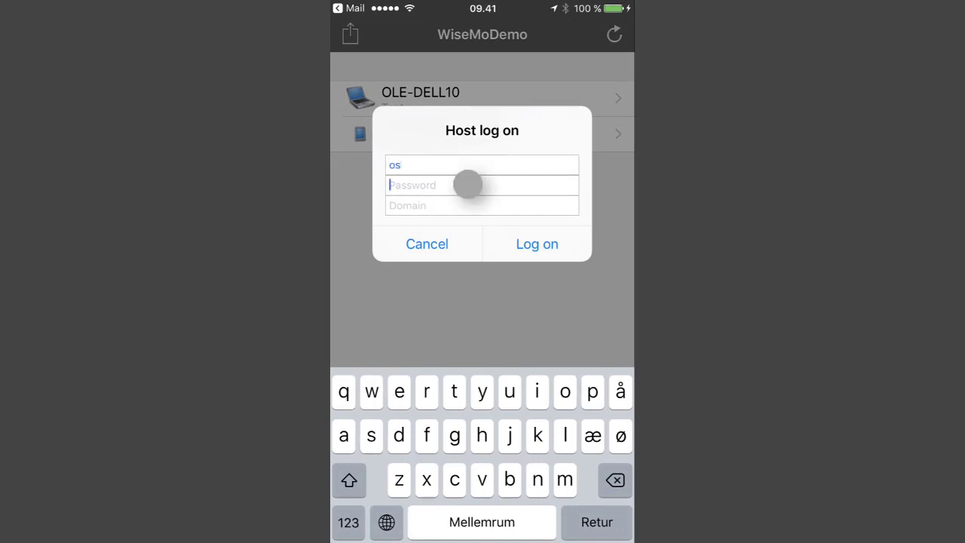
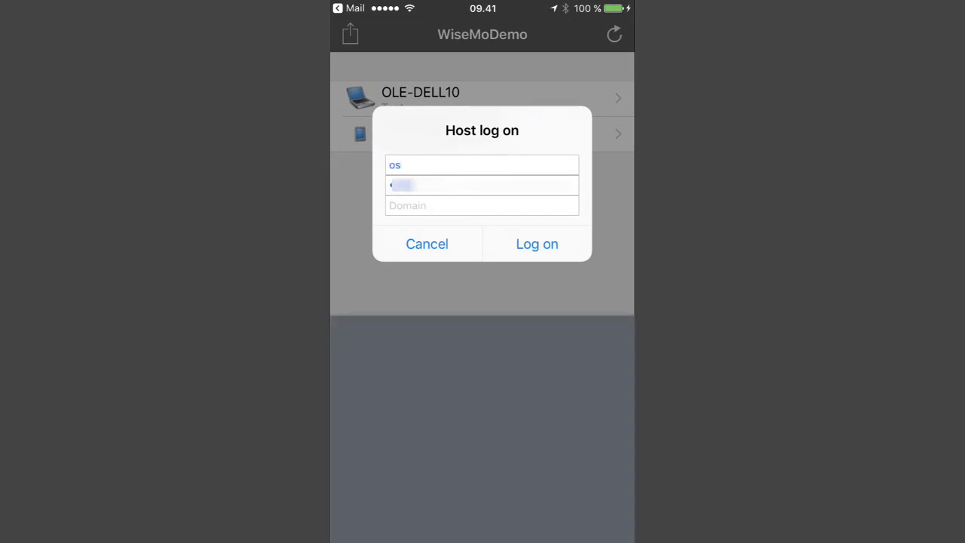
{"action": "left_click", "coordinate": [536, 243]}
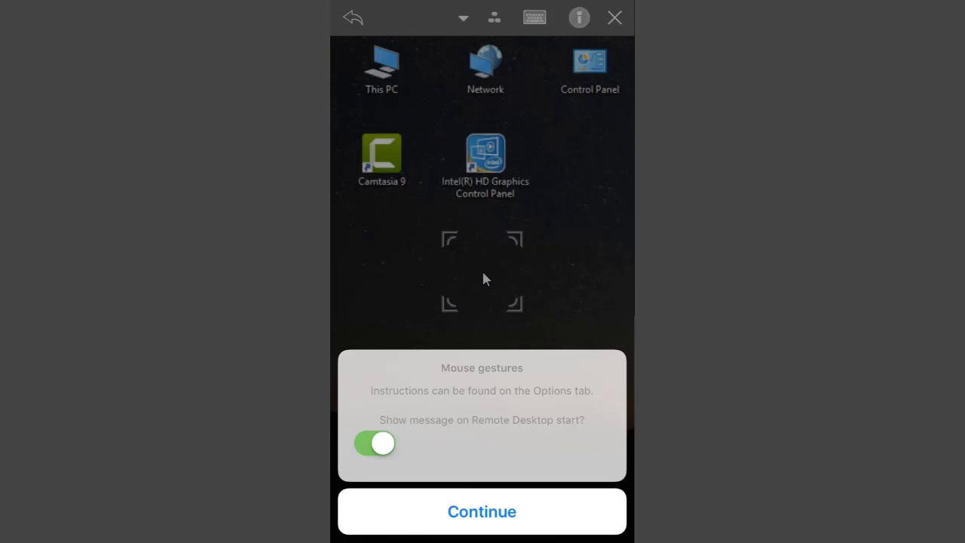
Switch off 'Show message on Remote Desktop start' and continue past the mouse-gestures tip.
{"action": "left_click", "coordinate": [374, 443]}
{"action": "left_click", "coordinate": [375, 444]}
{"action": "left_click", "coordinate": [374, 443]}
{"action": "left_click", "coordinate": [483, 512]}
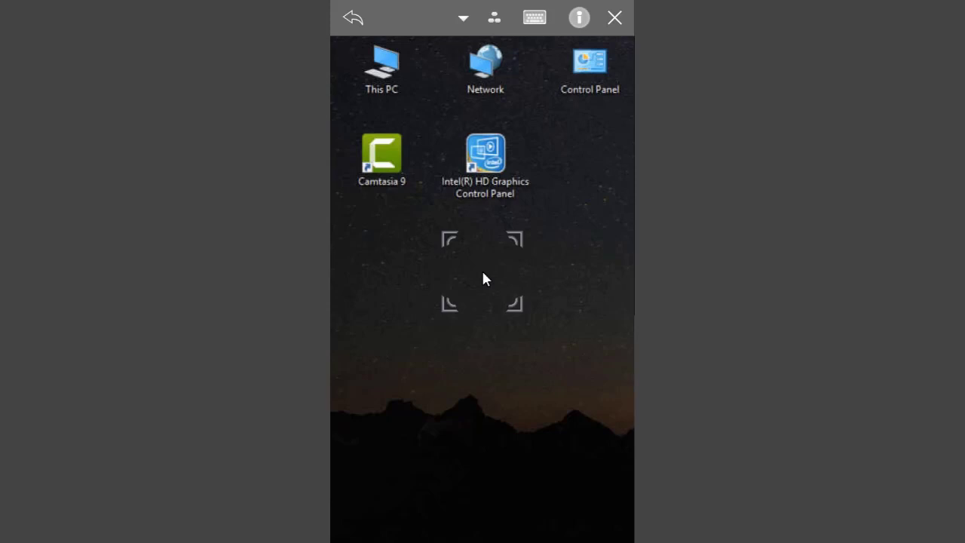
Pan and zoom around the OLE-DELL10 remote desktop to view the taskbar and wallpaper.
{"action": "left_click_drag", "start_coordinate": [482, 279], "coordinate": [355, 271]}
{"action": "left_click_drag", "start_coordinate": [528, 302], "coordinate": [588, 286]}
{"action": "left_click_drag", "start_coordinate": [411, 309], "coordinate": [604, 324]}
{"action": "scroll", "coordinate": [484, 279], "scroll_direction": "down", "scroll_amount": 1}
{"action": "scroll", "coordinate": [484, 279], "scroll_direction": "down", "scroll_amount": 2}
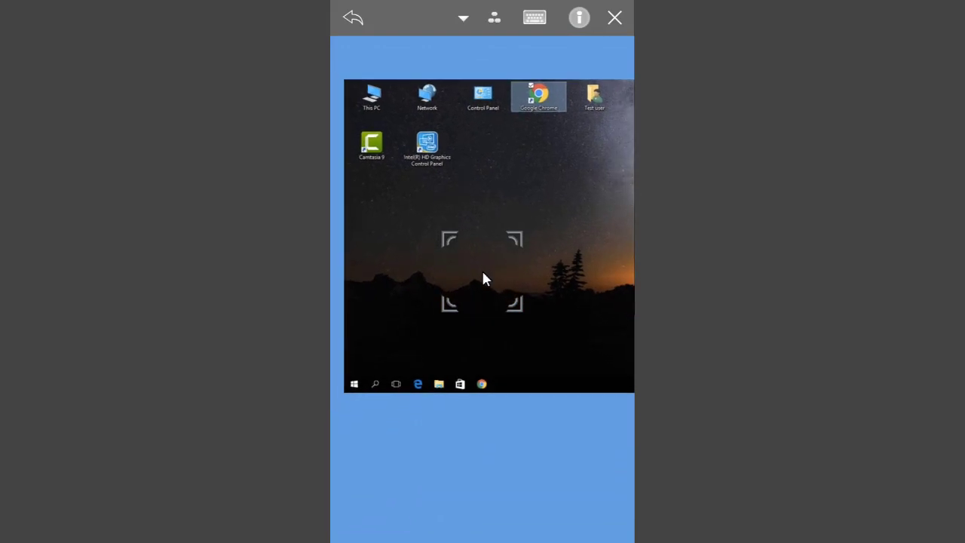
{"action": "scroll", "coordinate": [484, 279], "scroll_direction": "down", "scroll_amount": 2}
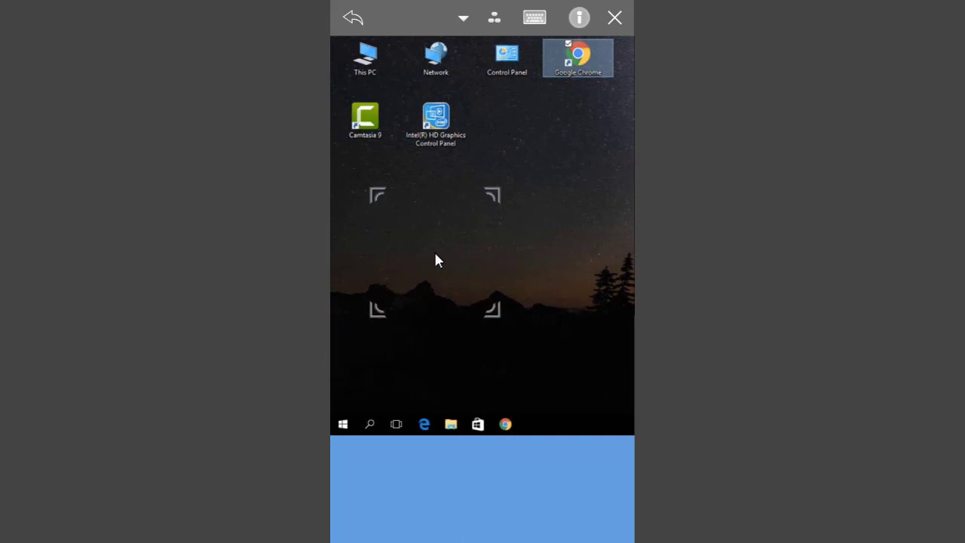
Open and close the remote Start menu, toggle the on-screen keyboard, then show the Send Key panel.
{"action": "left_click", "coordinate": [342, 426]}
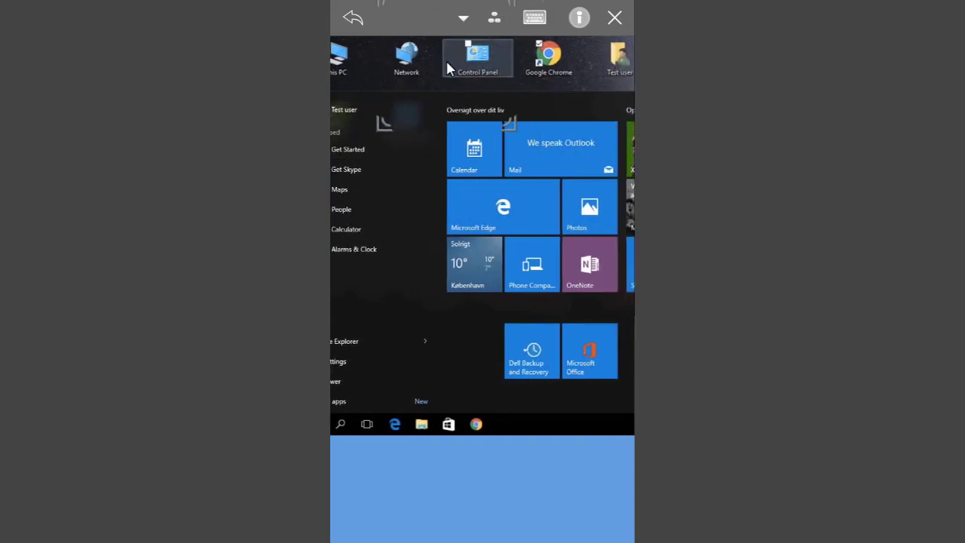
{"action": "left_click", "coordinate": [467, 64]}
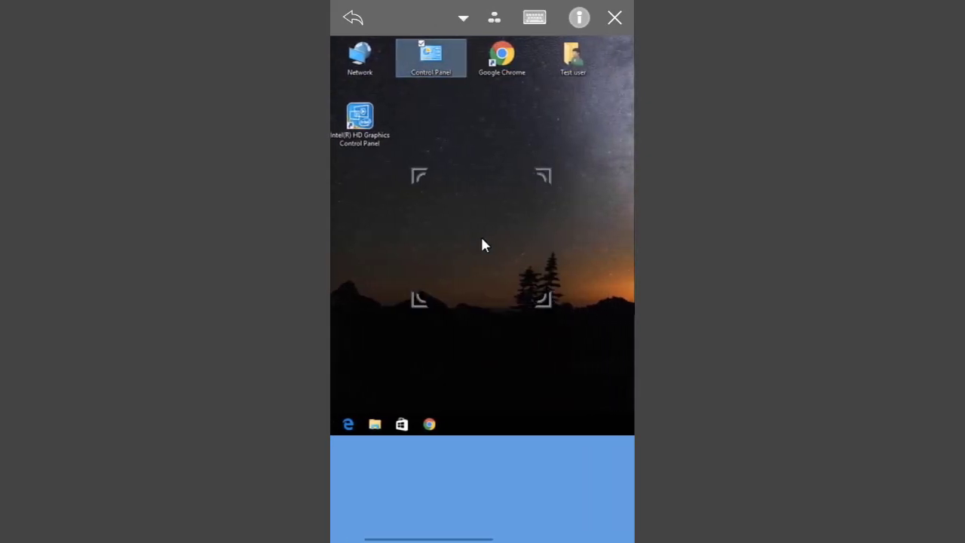
{"action": "left_click", "coordinate": [535, 18]}
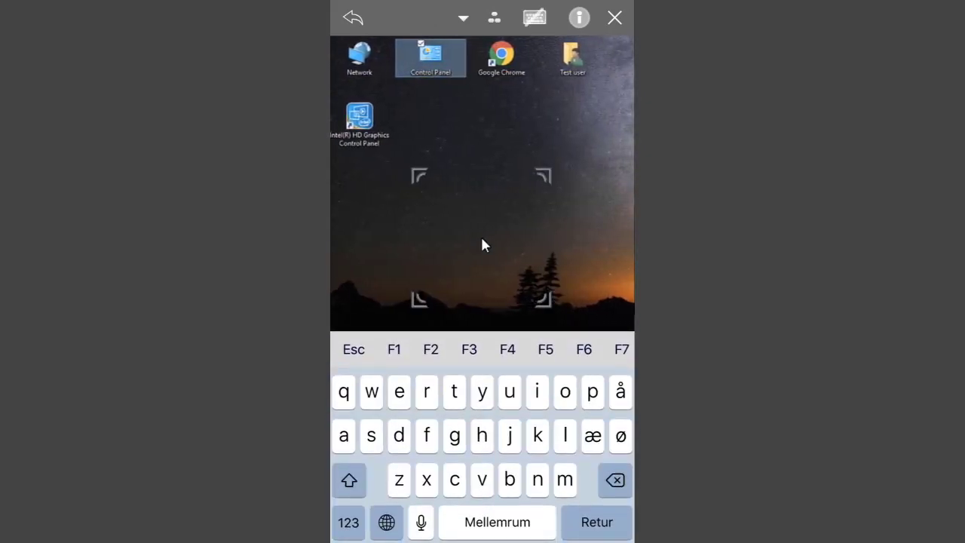
{"action": "scroll", "coordinate": [482, 349], "scroll_direction": "right", "scroll_amount": 3}
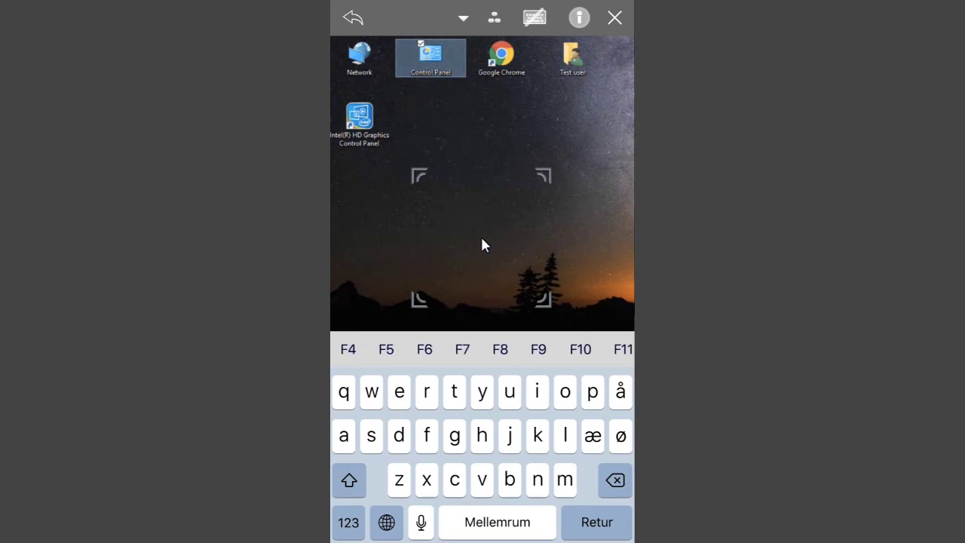
{"action": "scroll", "coordinate": [483, 349], "scroll_direction": "left", "scroll_amount": 3}
{"action": "left_click", "coordinate": [535, 17]}
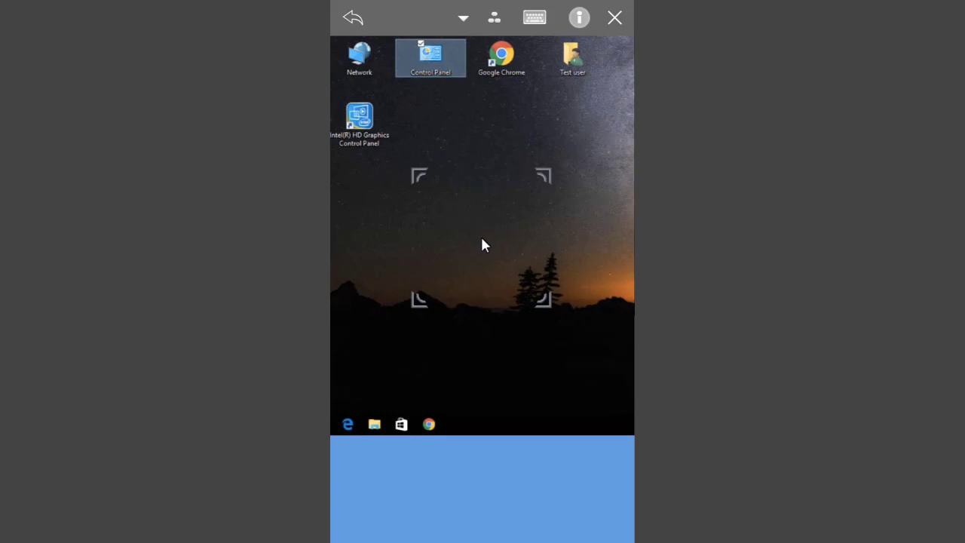
{"action": "left_click", "coordinate": [535, 17]}
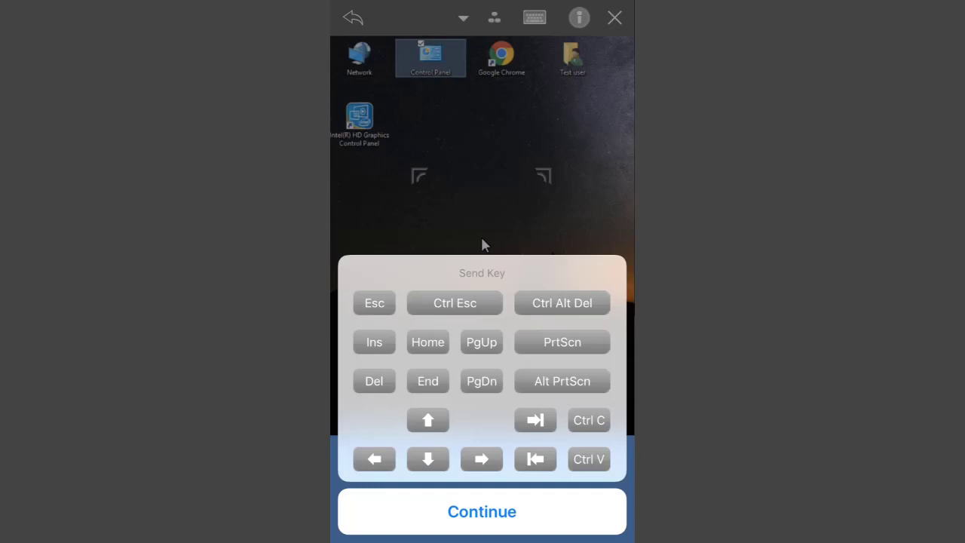
{"action": "left_click", "coordinate": [567, 303]}
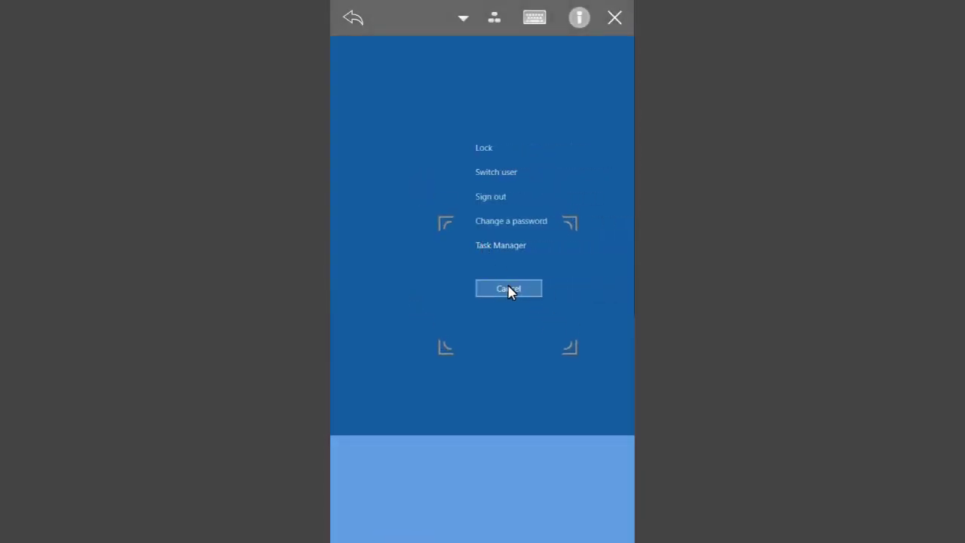
{"action": "left_click", "coordinate": [467, 318]}
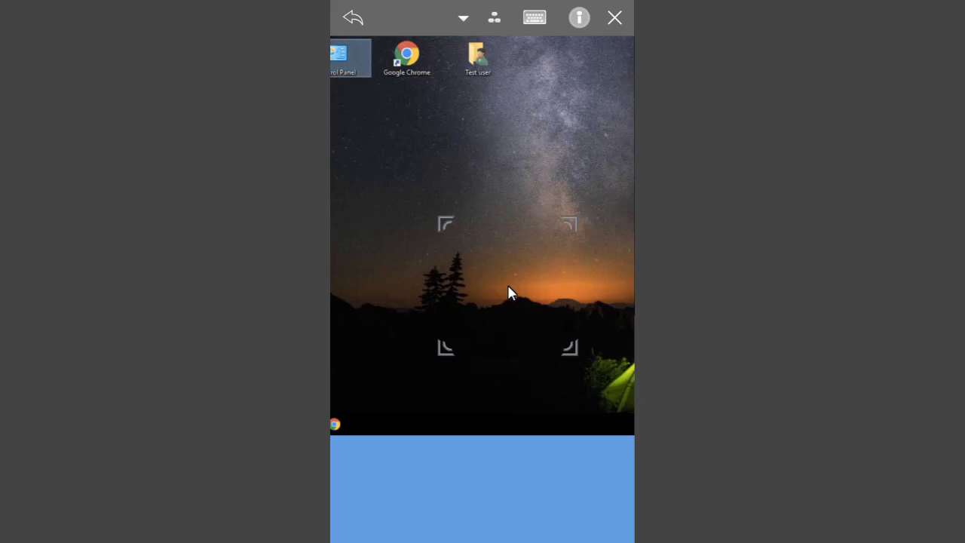
Lock the OLE-DELL10 host computer and bring up its Windows sign-in screen.
{"action": "left_click", "coordinate": [463, 18]}
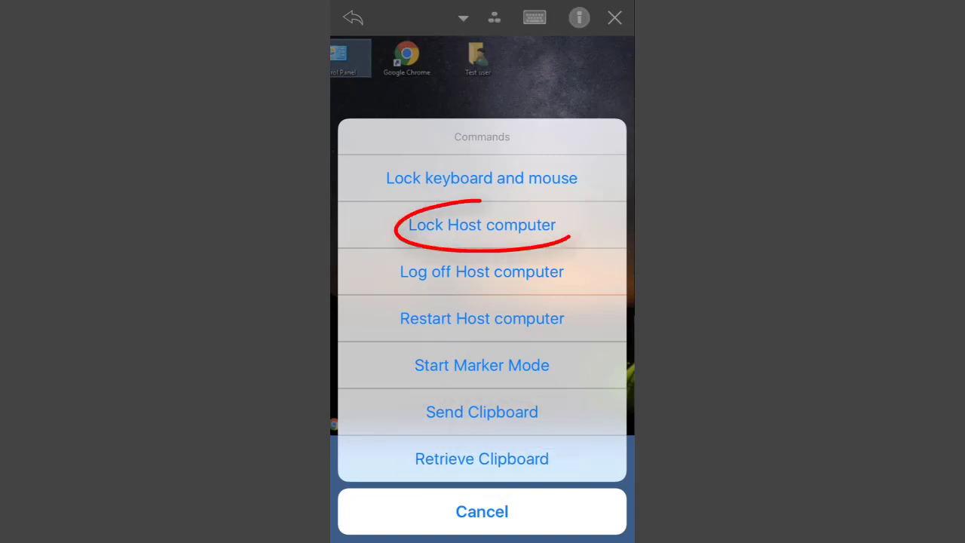
{"action": "left_click", "coordinate": [483, 223]}
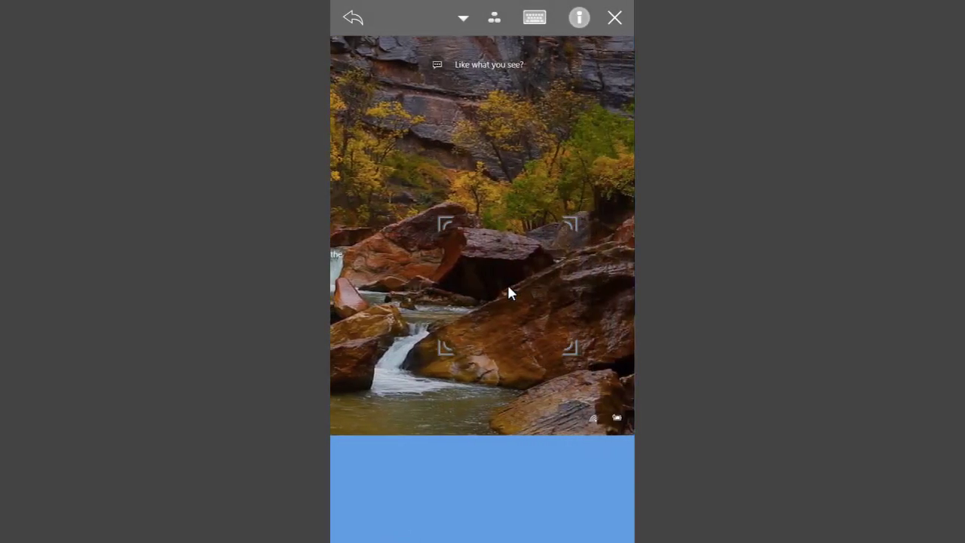
{"action": "left_click", "coordinate": [509, 293]}
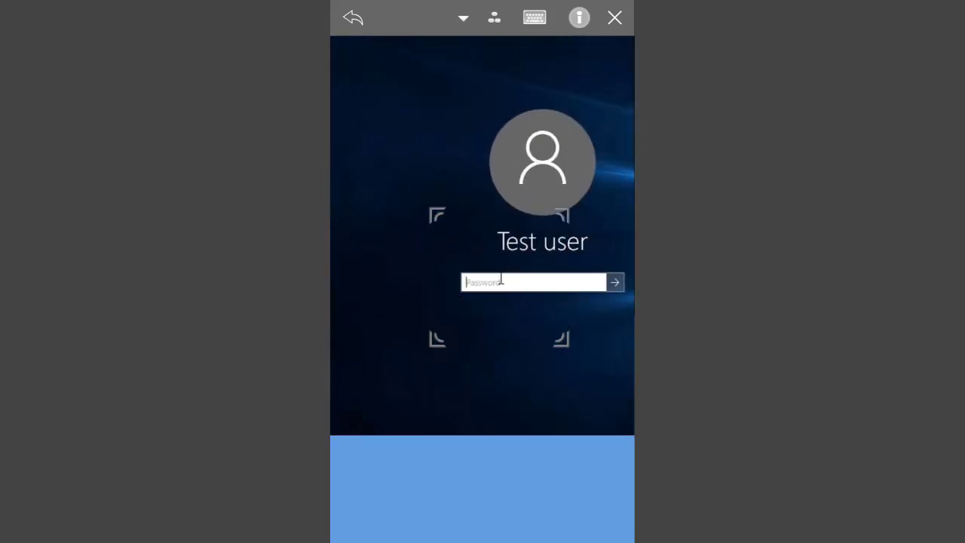
Sign back into Windows with the account password and return to the device list.
{"action": "left_click", "coordinate": [535, 18]}
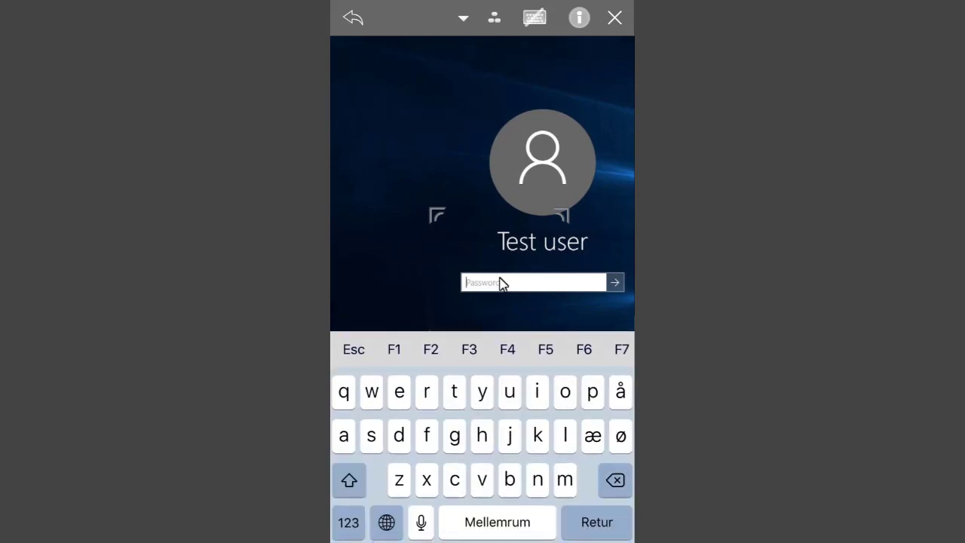
{"action": "type", "text": "•"}
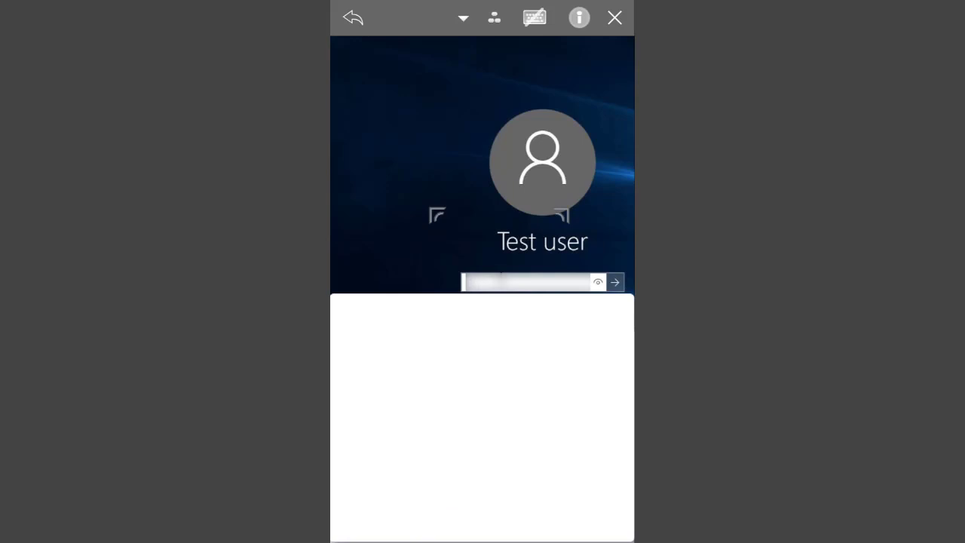
{"action": "type", "text": "••••••"}
{"action": "key", "text": "Return"}
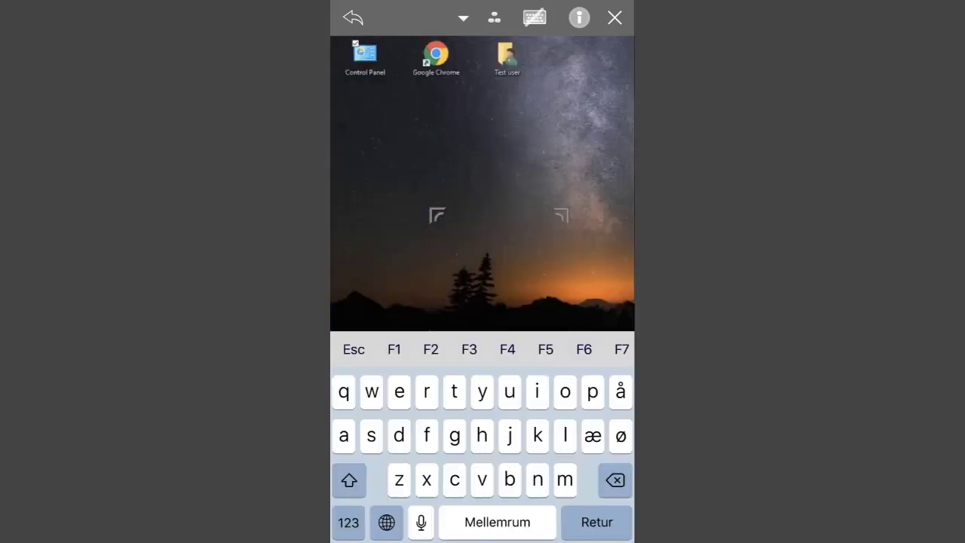
{"action": "left_click", "coordinate": [534, 17]}
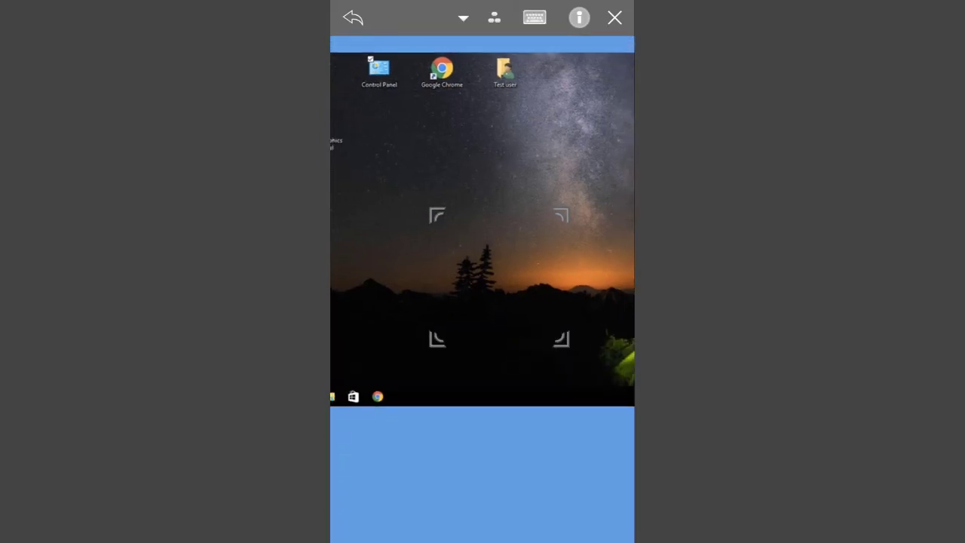
{"action": "left_click", "coordinate": [352, 16]}
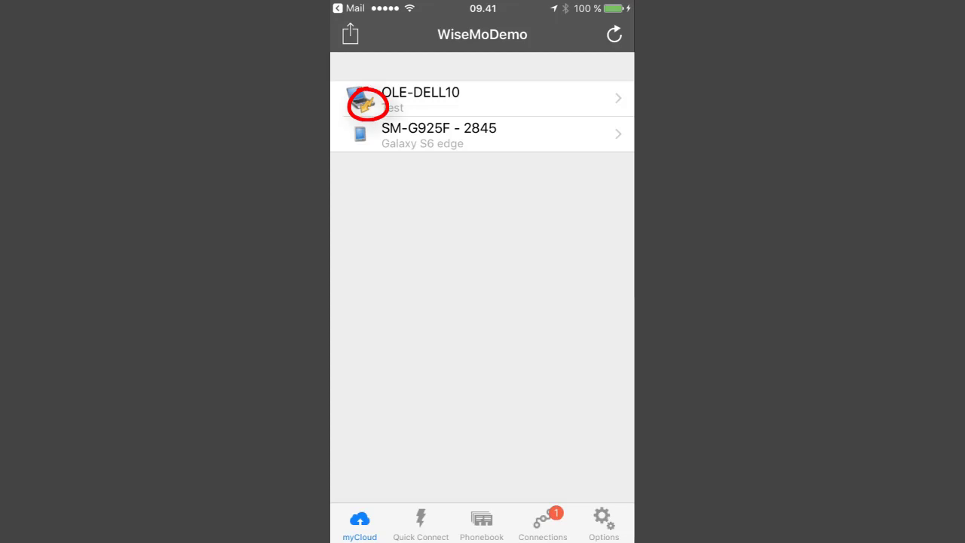
Briefly view the OLE-DELL10 desktop remotely, then go back to the device list.
{"action": "left_click", "coordinate": [538, 98]}
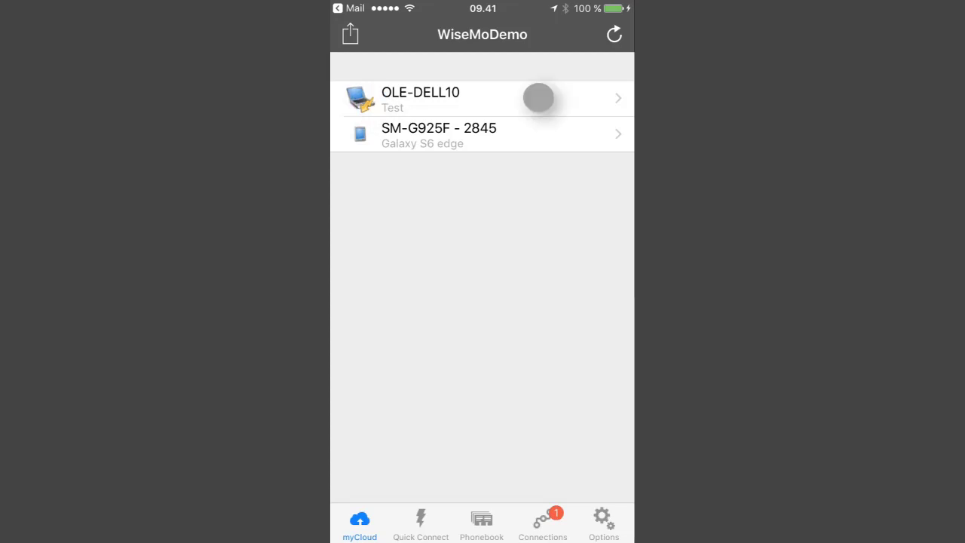
{"action": "left_click", "coordinate": [538, 98]}
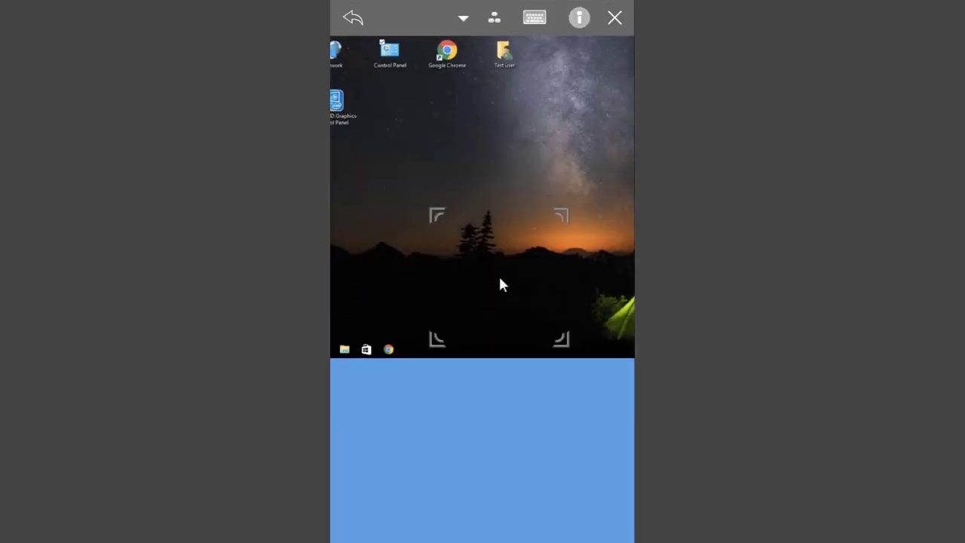
{"action": "left_click", "coordinate": [351, 17]}
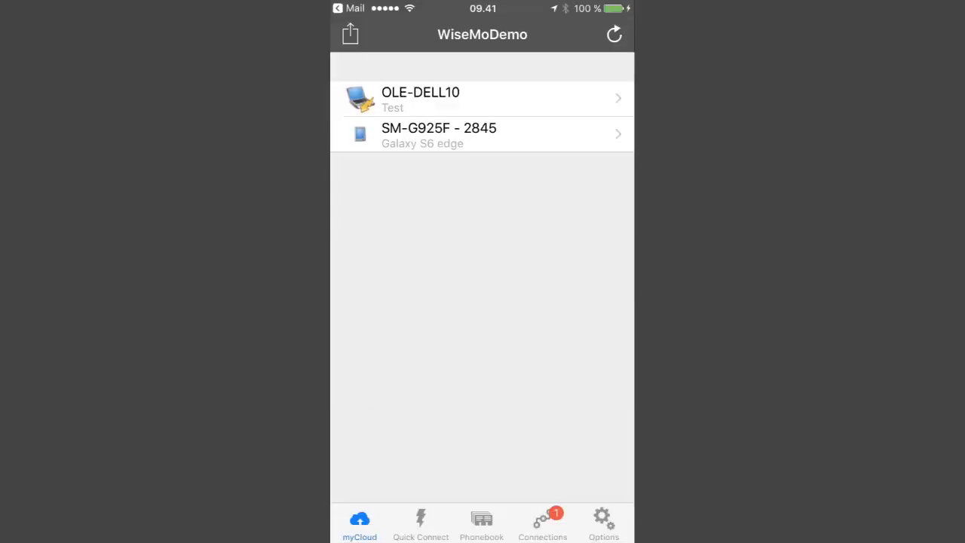
Chat with OLE-DELL10, sending 'Hello', then close the chat.
{"action": "left_click", "coordinate": [420, 98]}
{"action": "left_click", "coordinate": [538, 133]}
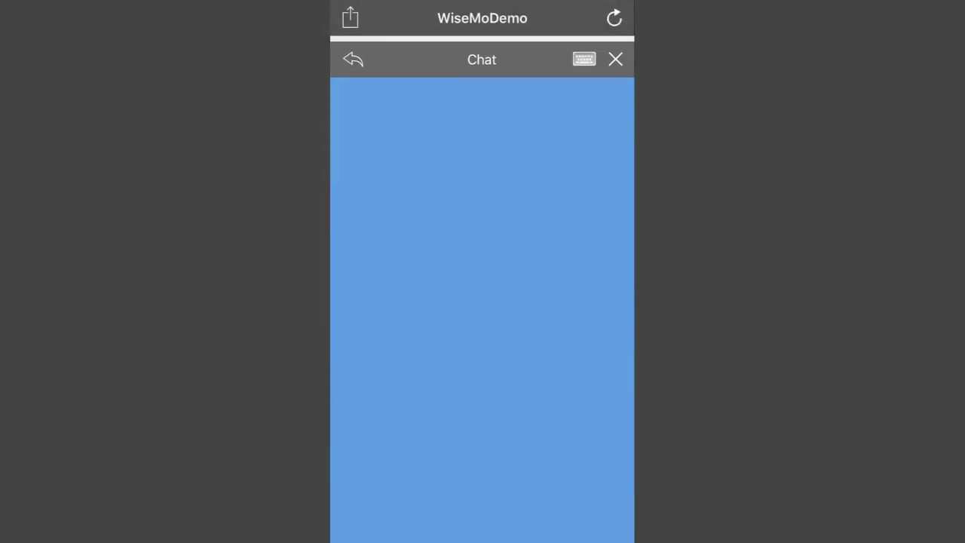
{"action": "left_click", "coordinate": [497, 528]}
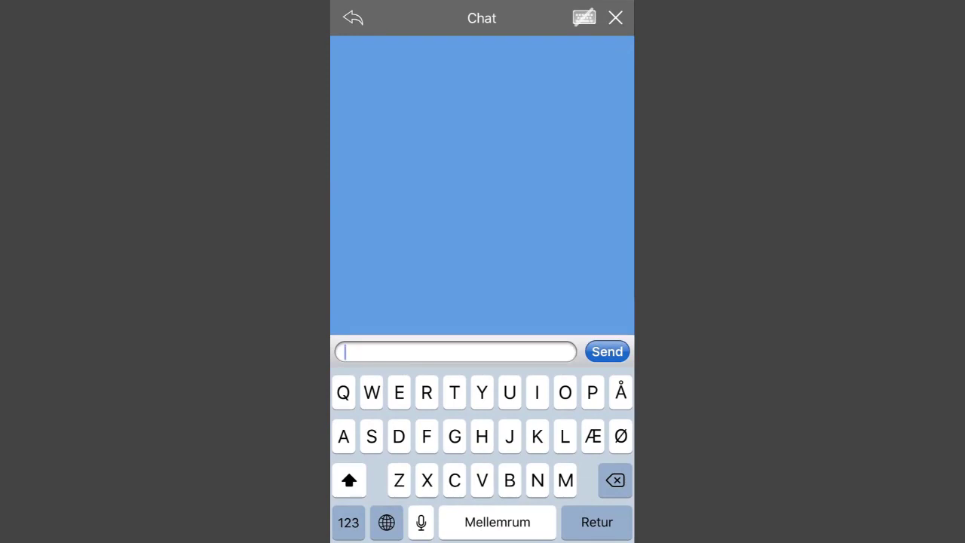
{"action": "type", "text": "Hello"}
{"action": "key", "text": "Return"}
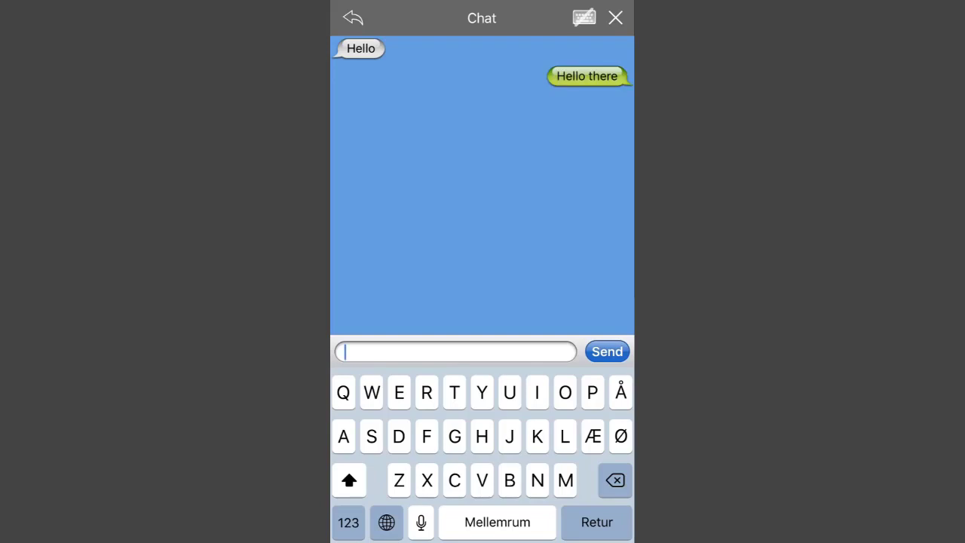
{"action": "left_click", "coordinate": [612, 16]}
{"action": "left_click", "coordinate": [612, 17]}
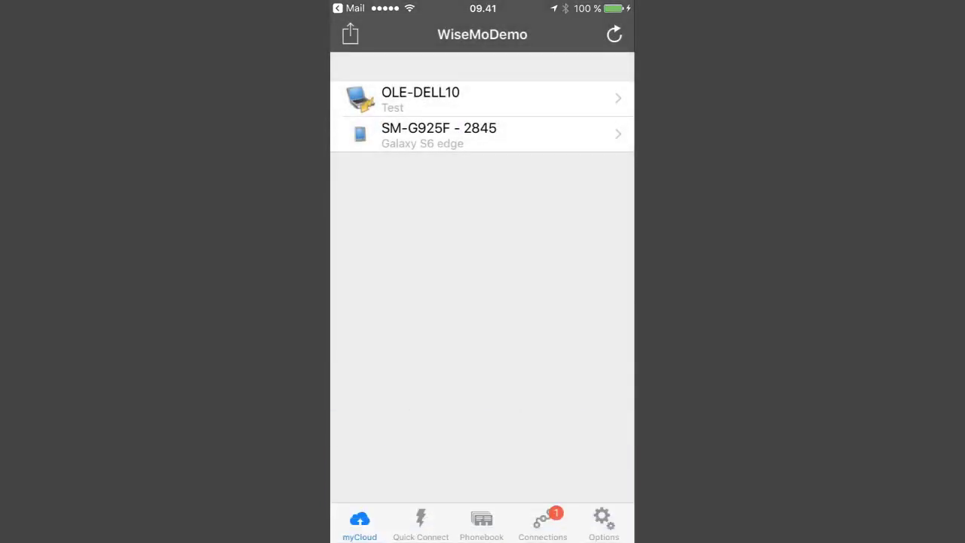
Disconnect from OLE-DELL10 and log off the myCloud account.
{"action": "left_click", "coordinate": [538, 98]}
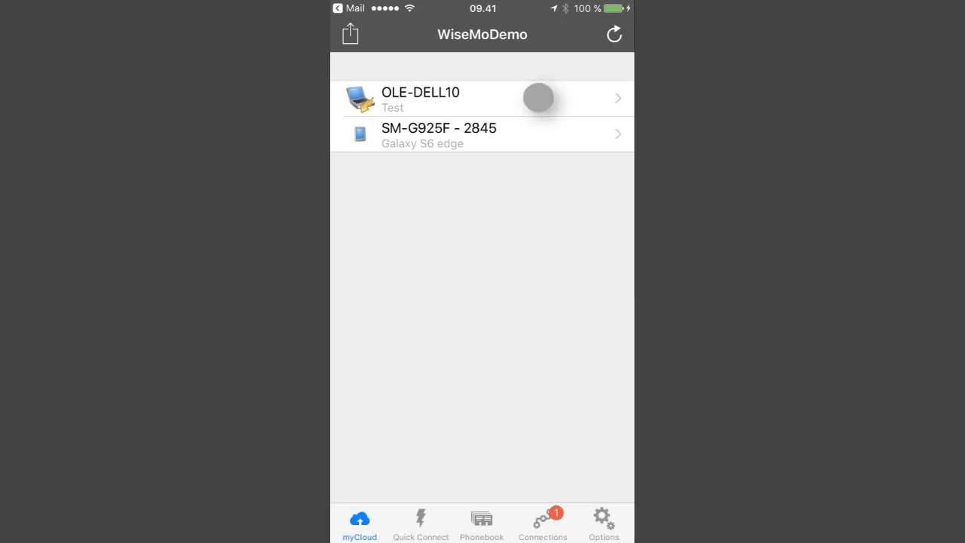
{"action": "left_click", "coordinate": [553, 187]}
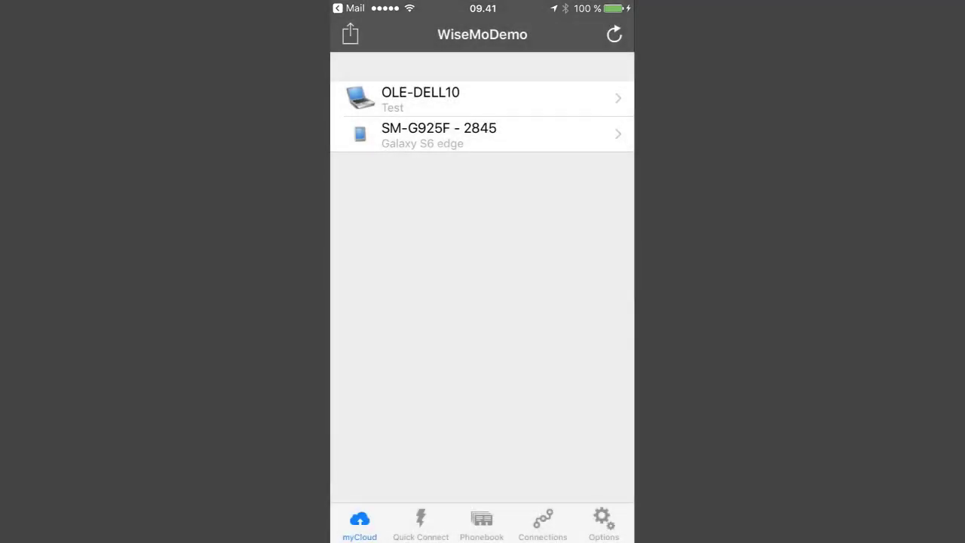
{"action": "left_click", "coordinate": [348, 34]}
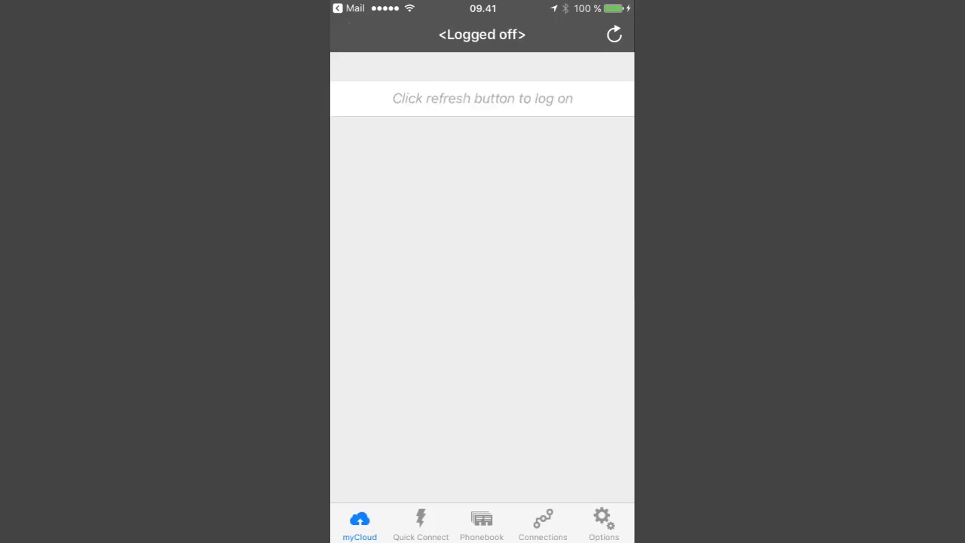
Log back on to myCloud with the account password and Remember password turned on.
{"action": "left_click", "coordinate": [614, 33]}
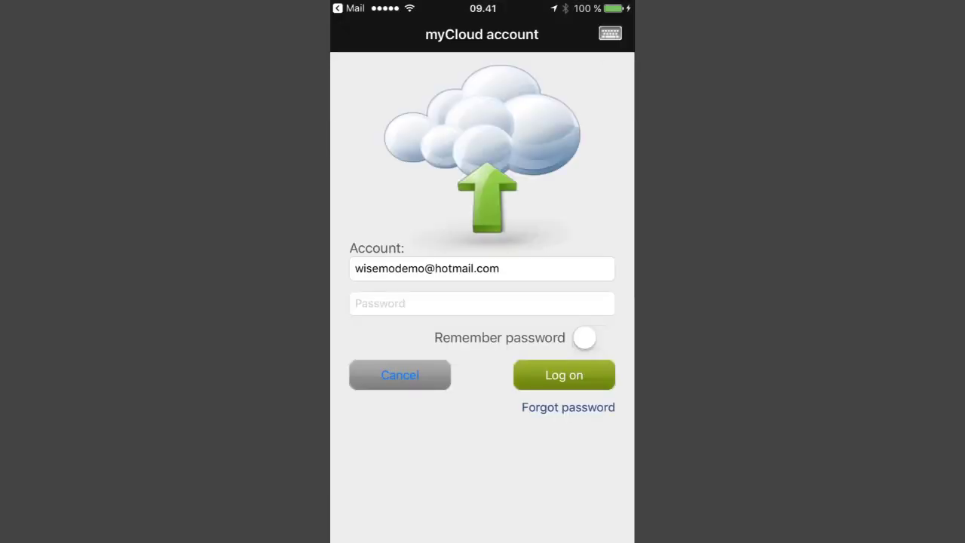
{"action": "left_click", "coordinate": [482, 303]}
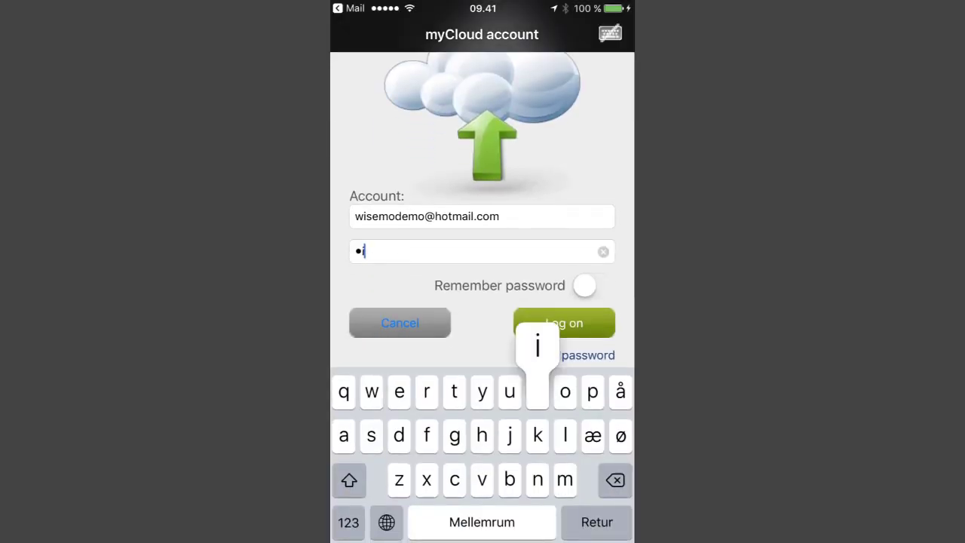
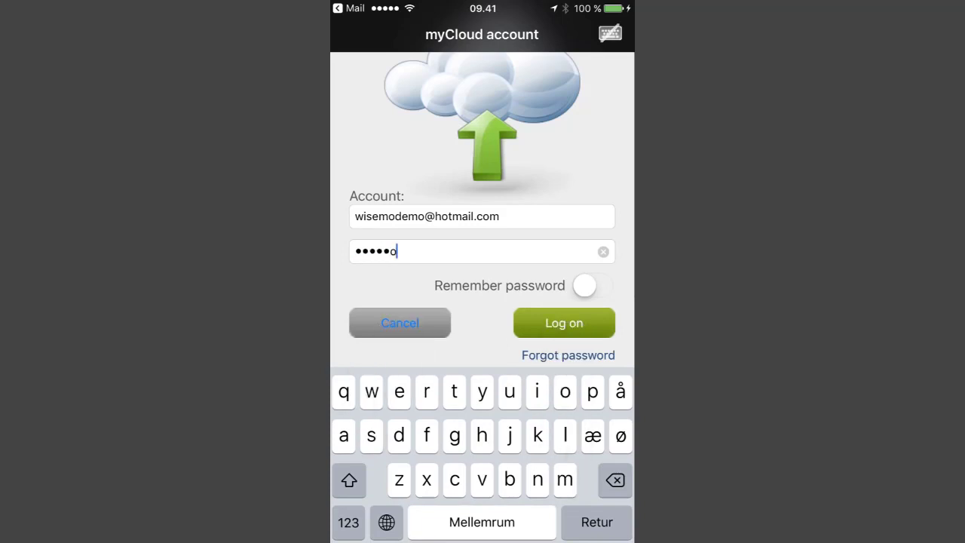
{"action": "left_click", "coordinate": [349, 522]}
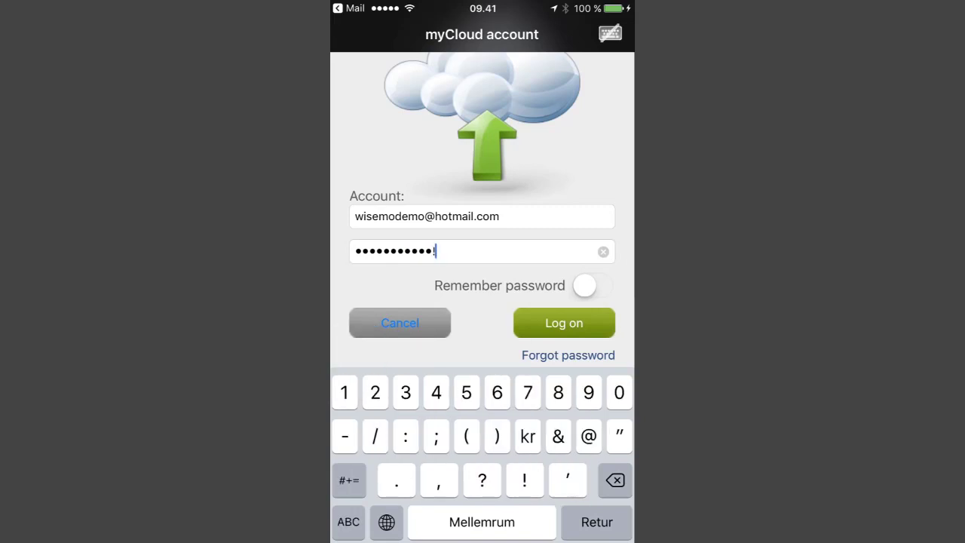
{"action": "left_click", "coordinate": [592, 285]}
{"action": "left_click", "coordinate": [565, 323]}
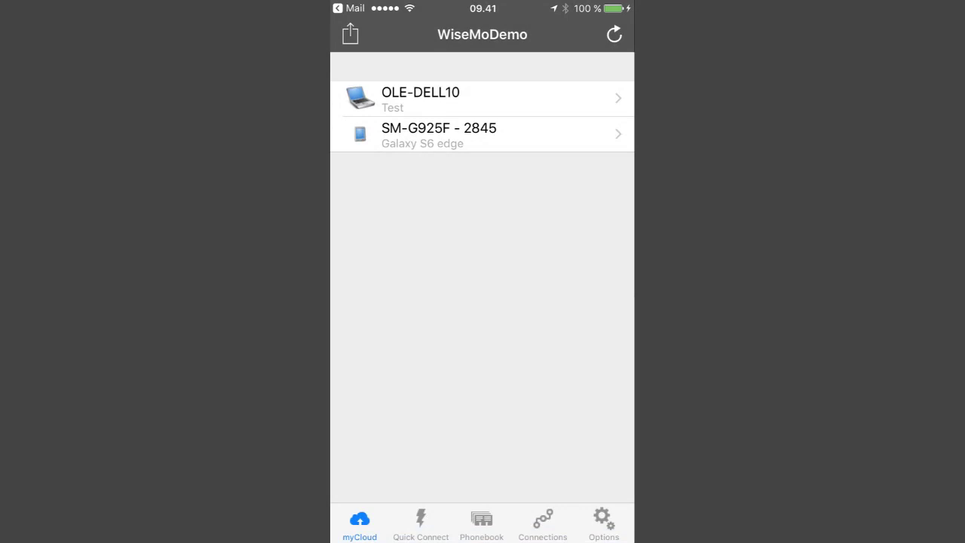
Start a Remote Desktop session with SM-G925F - 2845, logging on with the host password.
{"action": "left_click", "coordinate": [552, 134]}
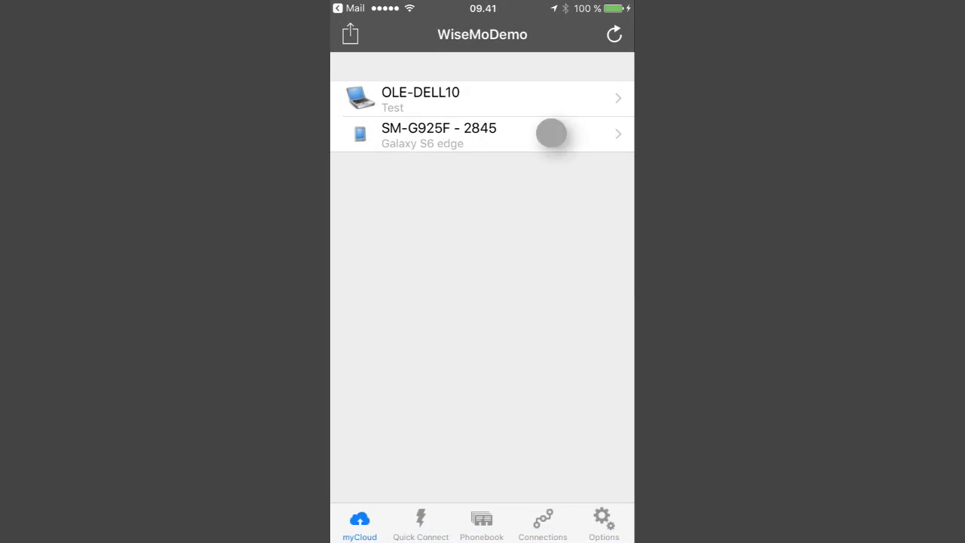
{"action": "left_click", "coordinate": [551, 95]}
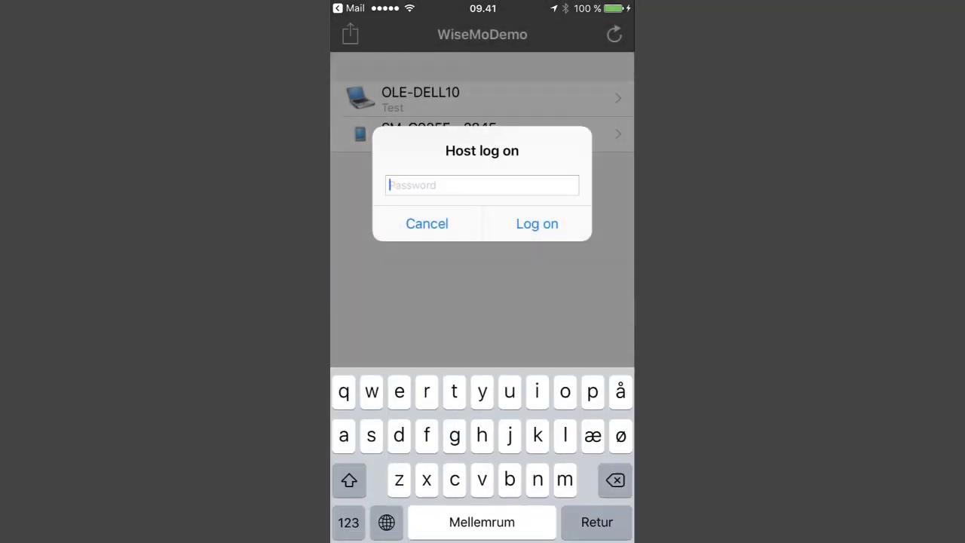
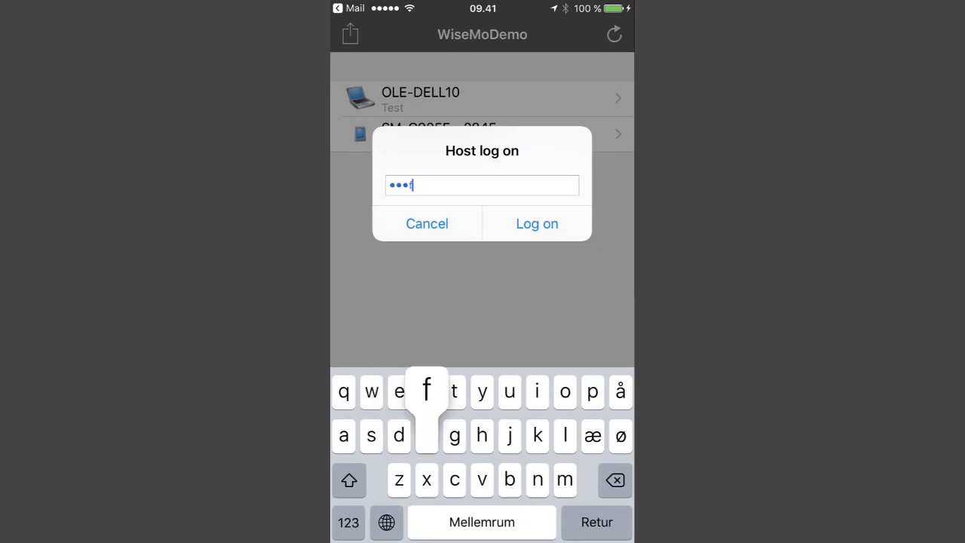
{"action": "left_click", "coordinate": [537, 223]}
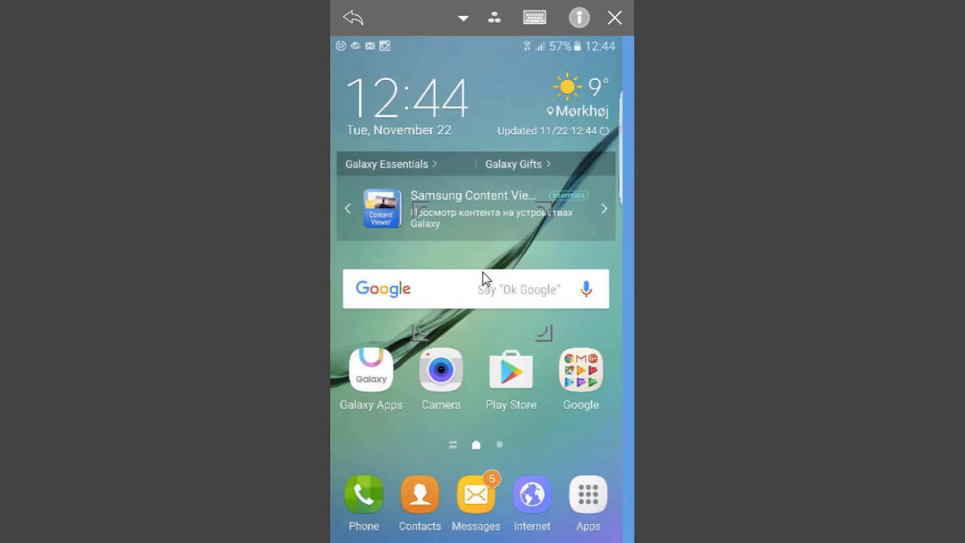
Open the phone's app drawer, send Home to return to its home screen, then disconnect.
{"action": "left_click", "coordinate": [577, 489]}
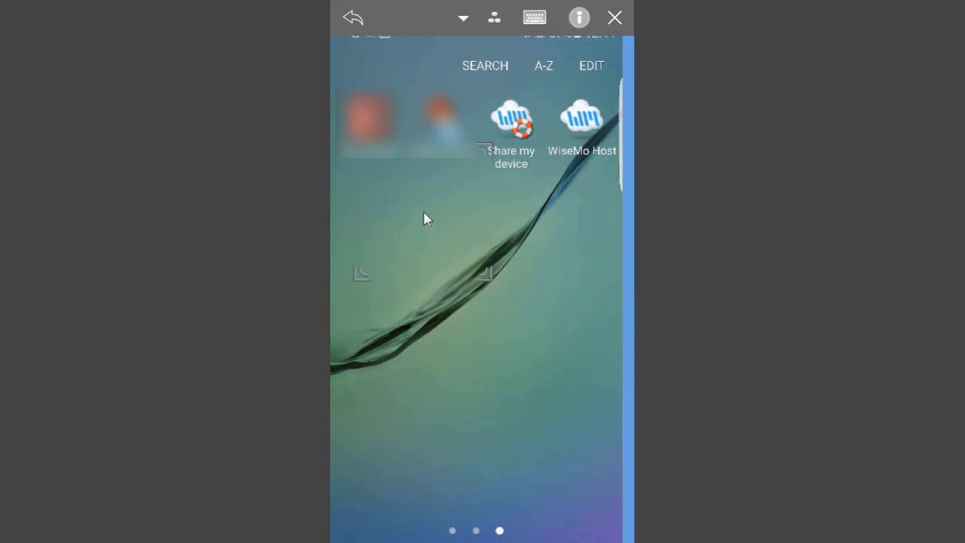
{"action": "left_click", "coordinate": [494, 17]}
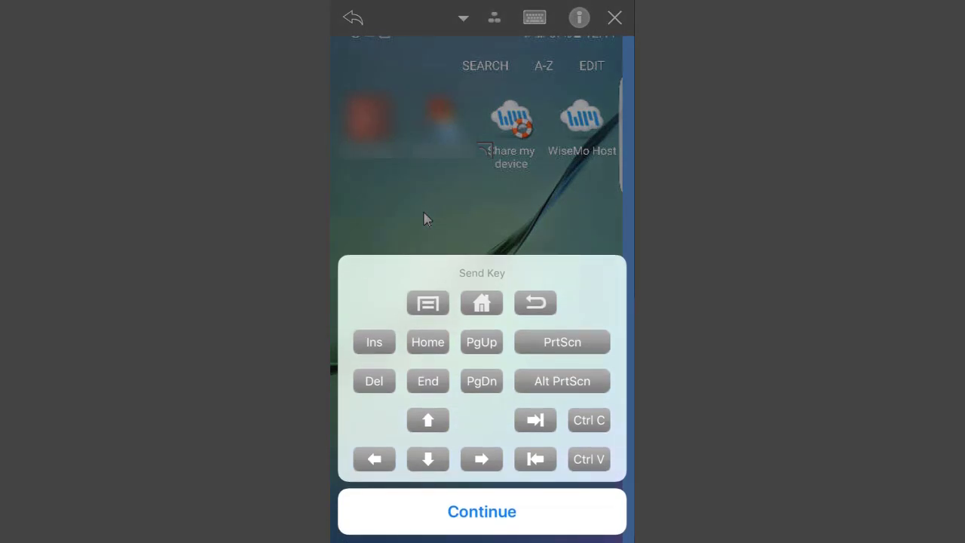
{"action": "left_click", "coordinate": [482, 303]}
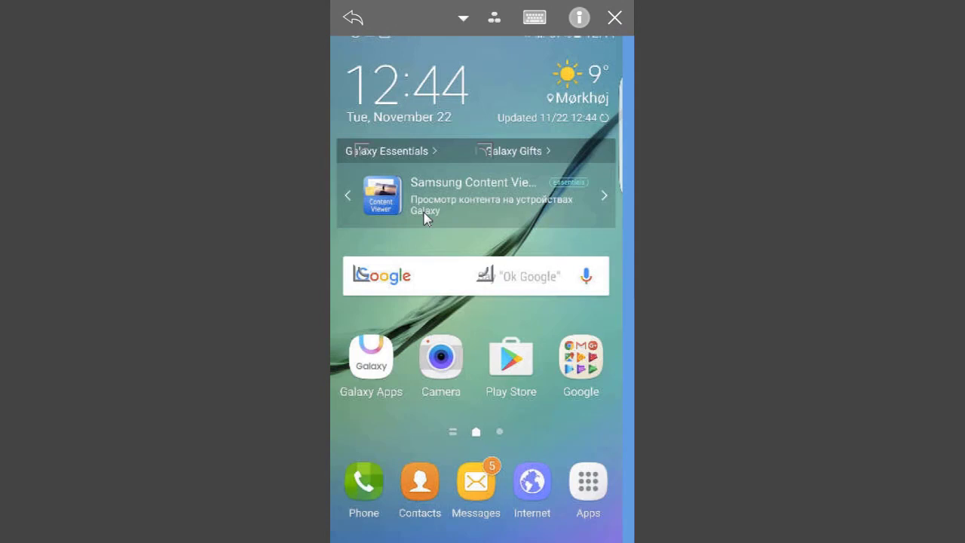
{"action": "left_click", "coordinate": [615, 17]}
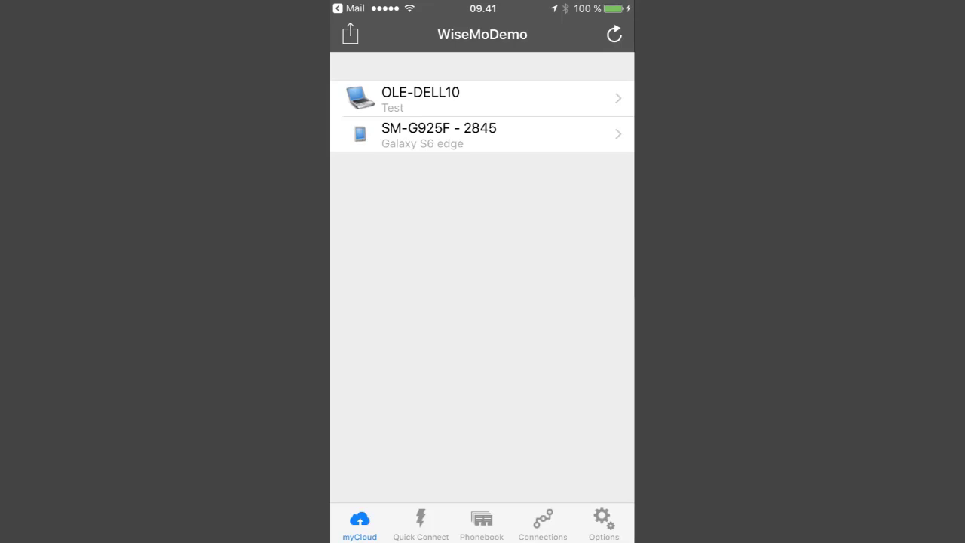
Open Options > Mouse Gesture Instructions and scroll through the full list of touch gestures.
{"action": "left_click", "coordinate": [604, 520]}
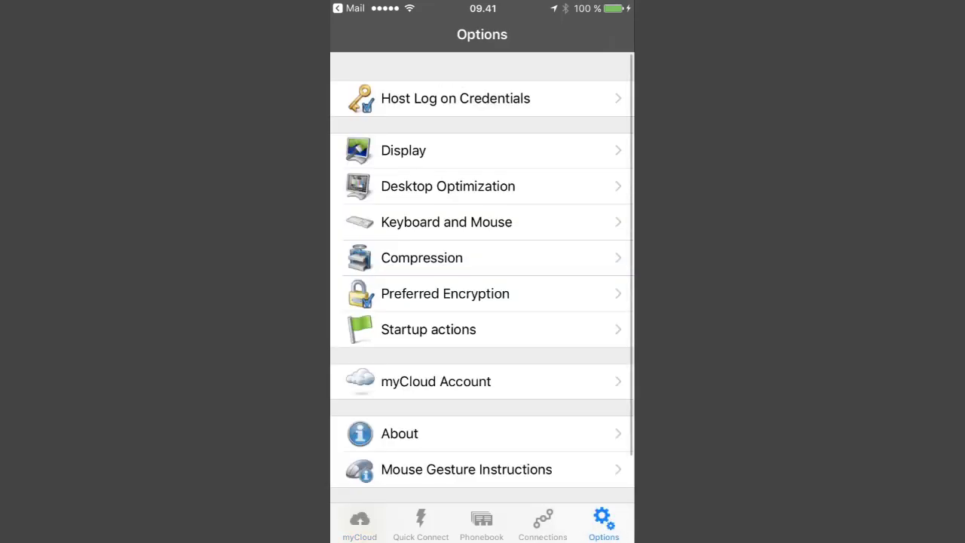
{"action": "scroll", "coordinate": [483, 278], "scroll_direction": "down", "scroll_amount": 3}
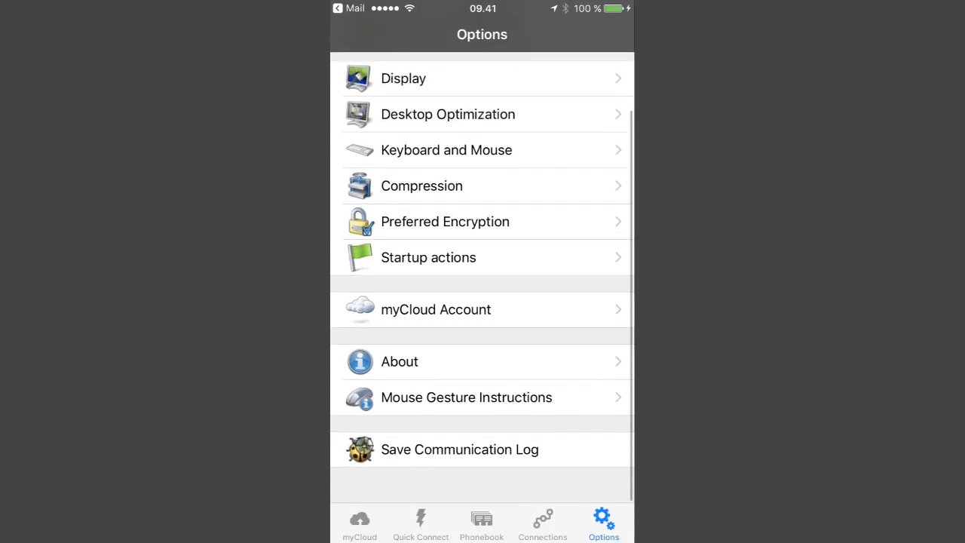
{"action": "left_click", "coordinate": [576, 405]}
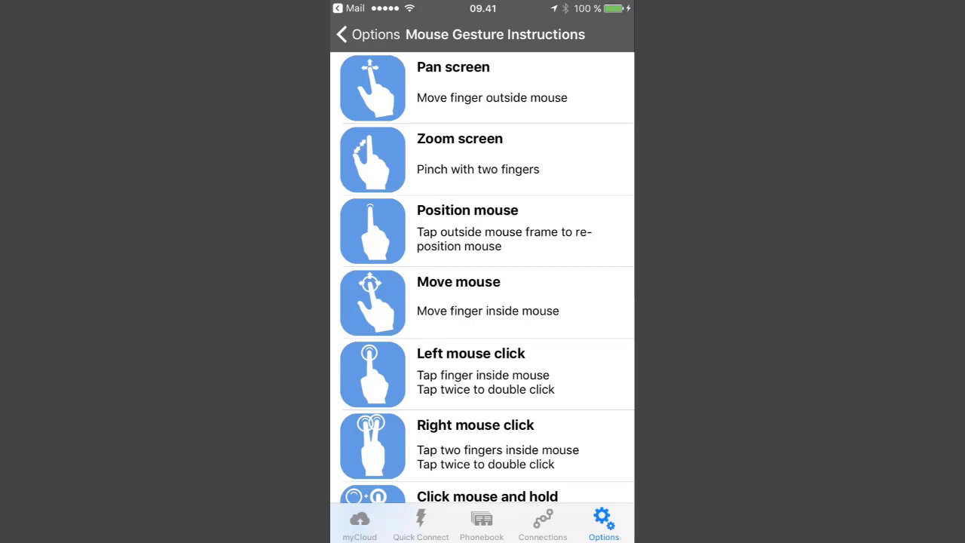
{"action": "scroll", "coordinate": [483, 278], "scroll_direction": "down", "scroll_amount": 3}
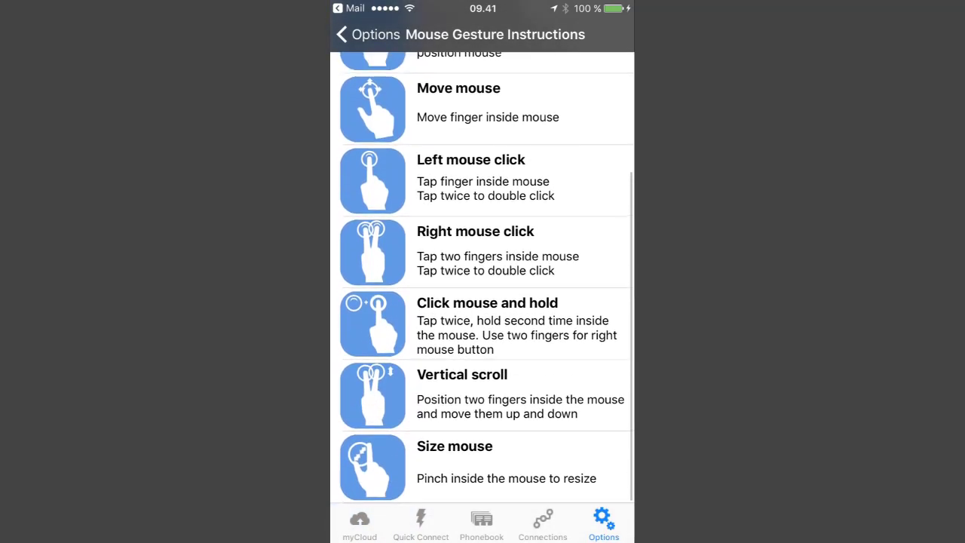
{"action": "scroll", "coordinate": [483, 278], "scroll_direction": "up", "scroll_amount": 3}
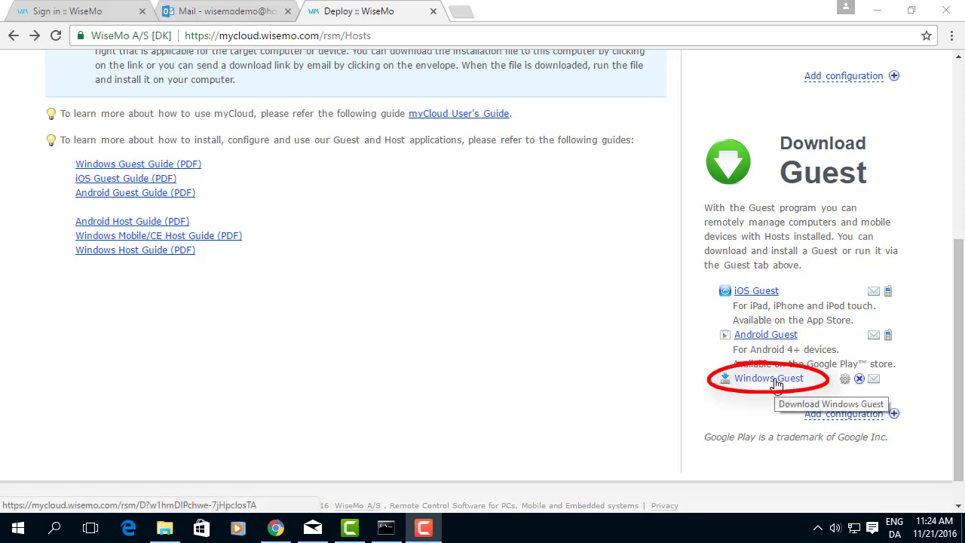
From the Windows Guest page, download the Remote Desktop Guest installer WsmGuest.msi (9.35 MB).
{"action": "left_click", "coordinate": [776, 381]}
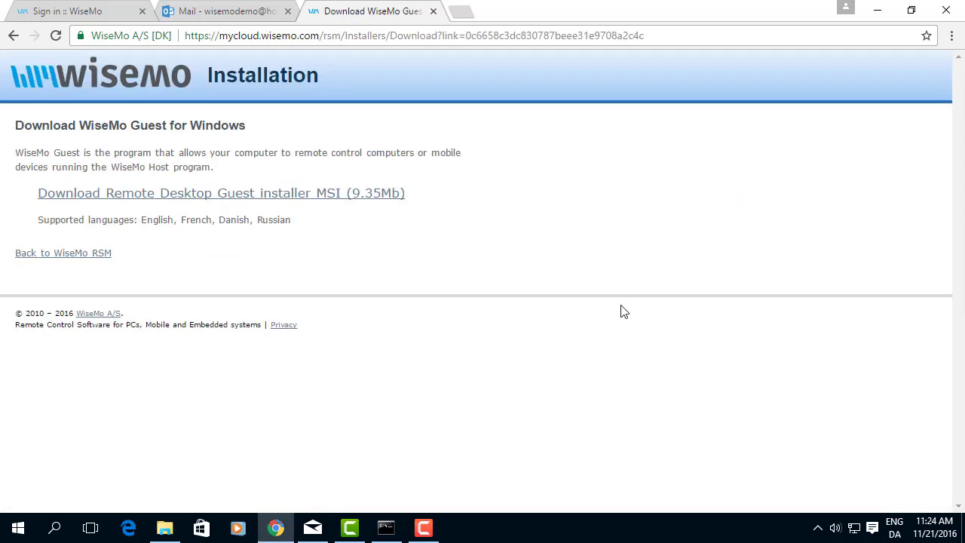
{"action": "left_click", "coordinate": [269, 198]}
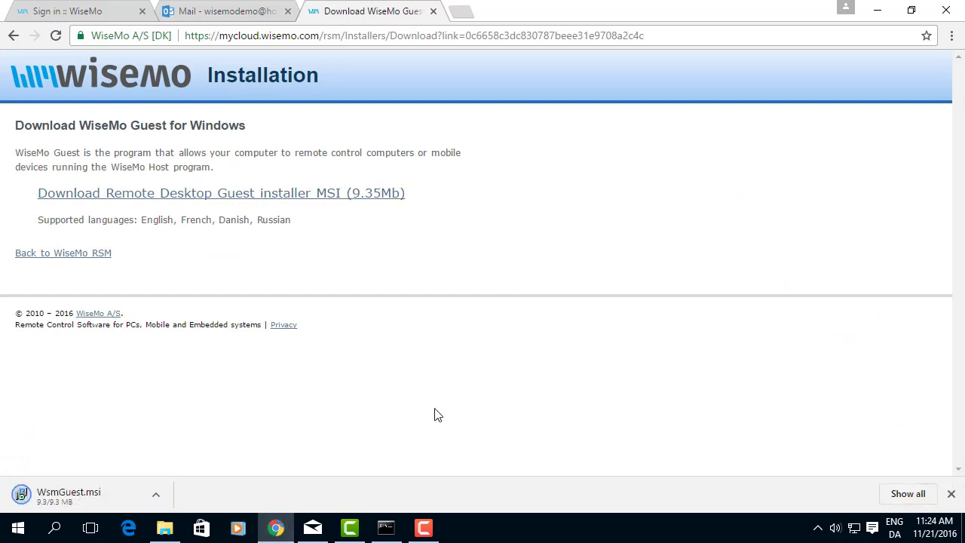
Launch WsmGuest.msi, accept the license agreement and keep the default installation folder.
{"action": "left_click", "coordinate": [156, 494]}
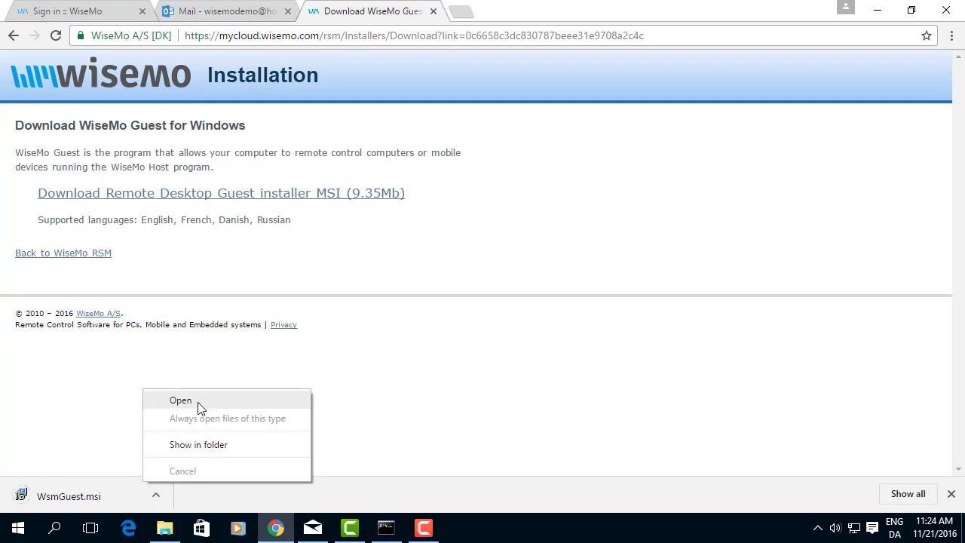
{"action": "left_click", "coordinate": [200, 408]}
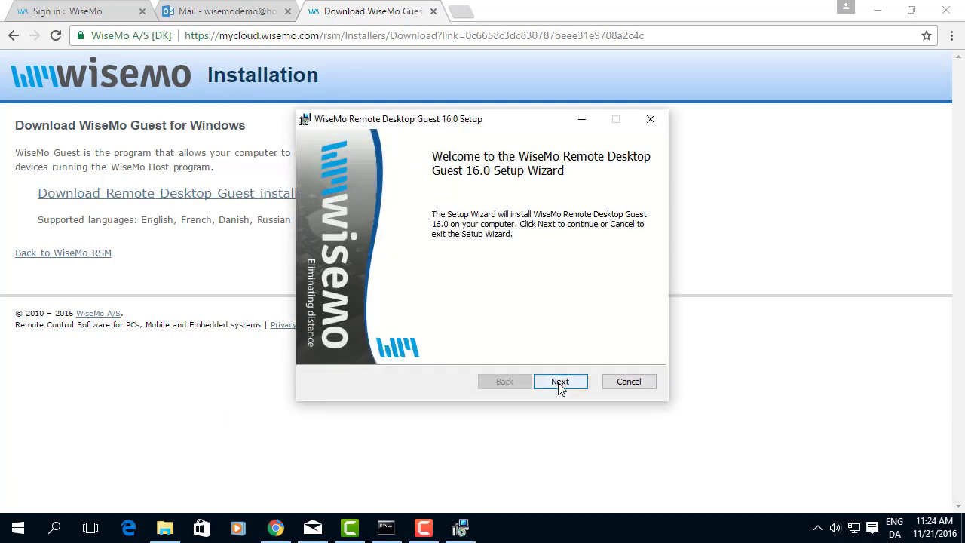
{"action": "left_click", "coordinate": [559, 382]}
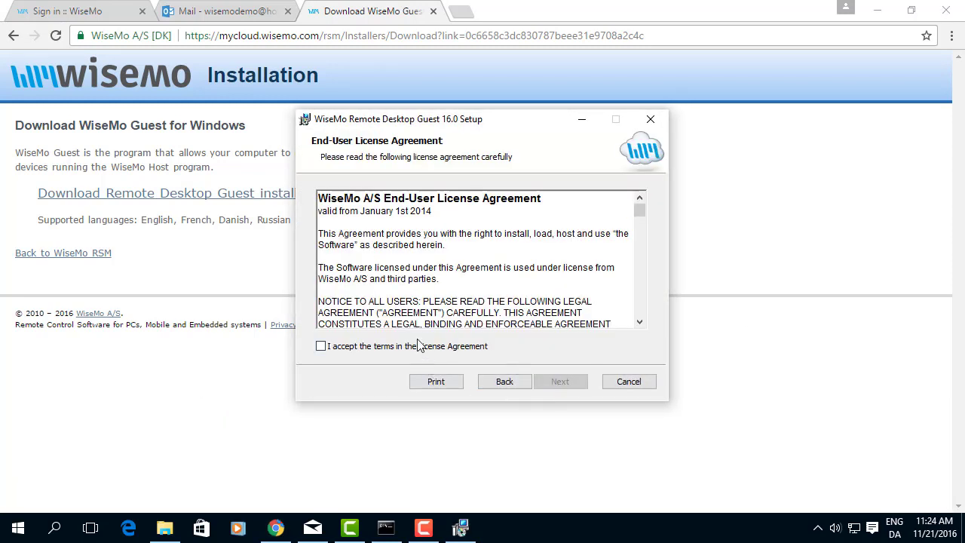
{"action": "left_click", "coordinate": [413, 348]}
{"action": "left_click", "coordinate": [562, 382]}
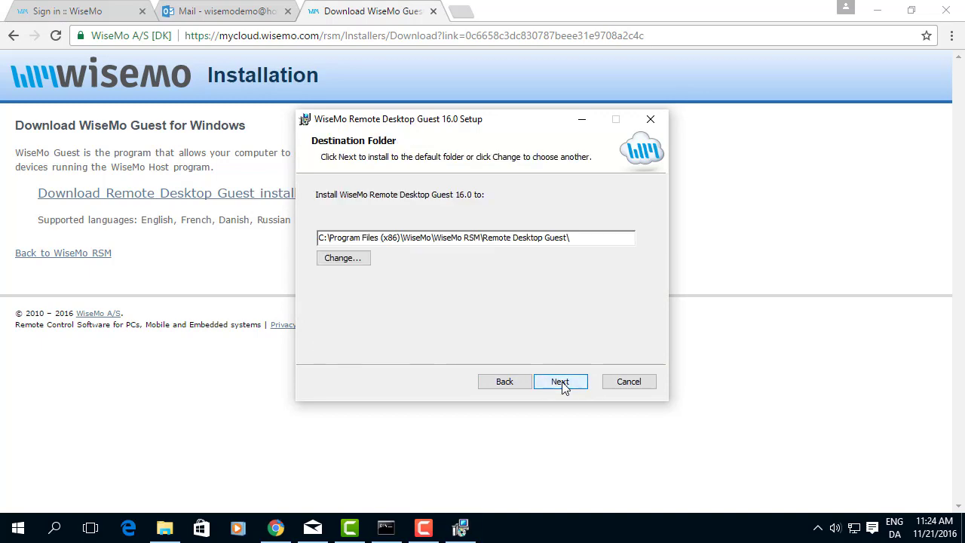
{"action": "left_click", "coordinate": [561, 382]}
Install Guest 16.0, approving the administrator prompt with its password, and finish the wizard.
{"action": "left_click", "coordinate": [561, 383]}
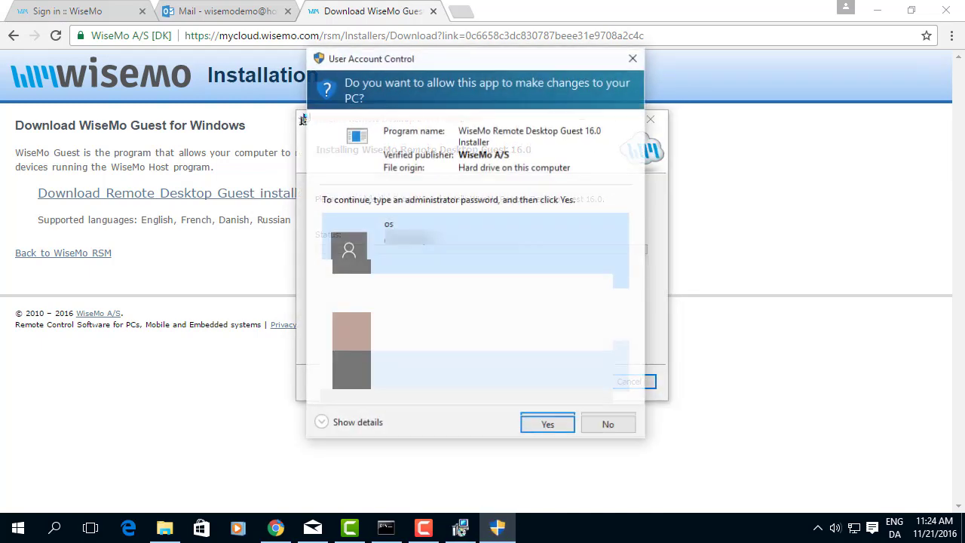
{"action": "type", "text": "******"}
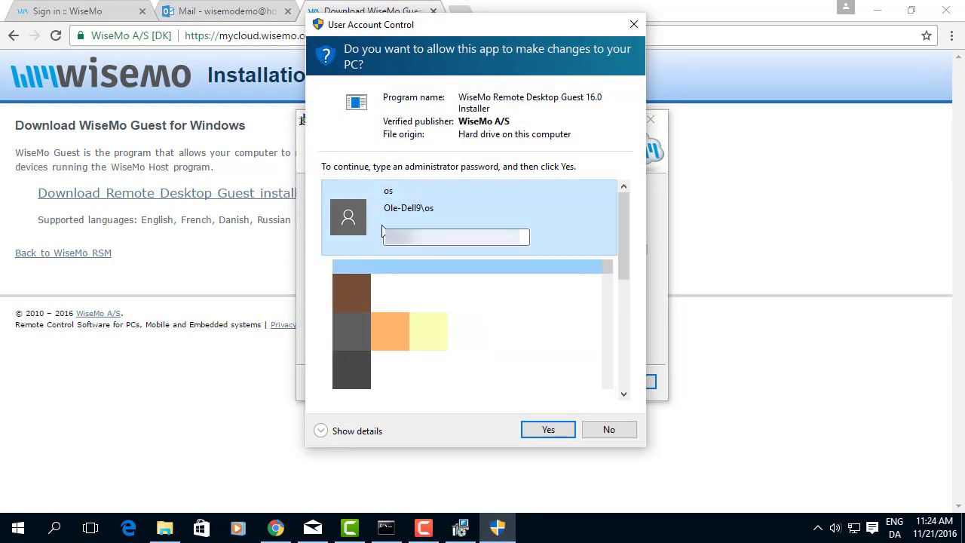
{"action": "key", "text": "Return"}
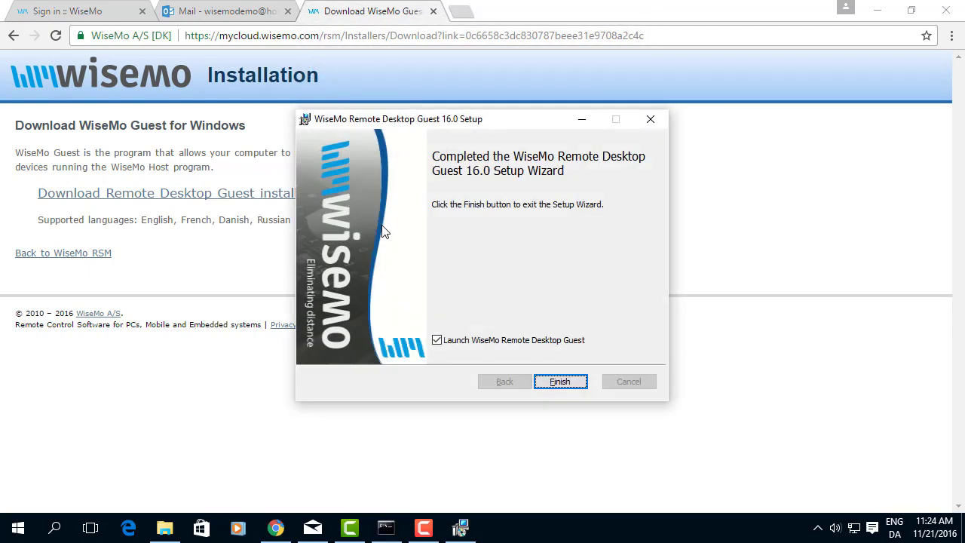
{"action": "left_click", "coordinate": [563, 382]}
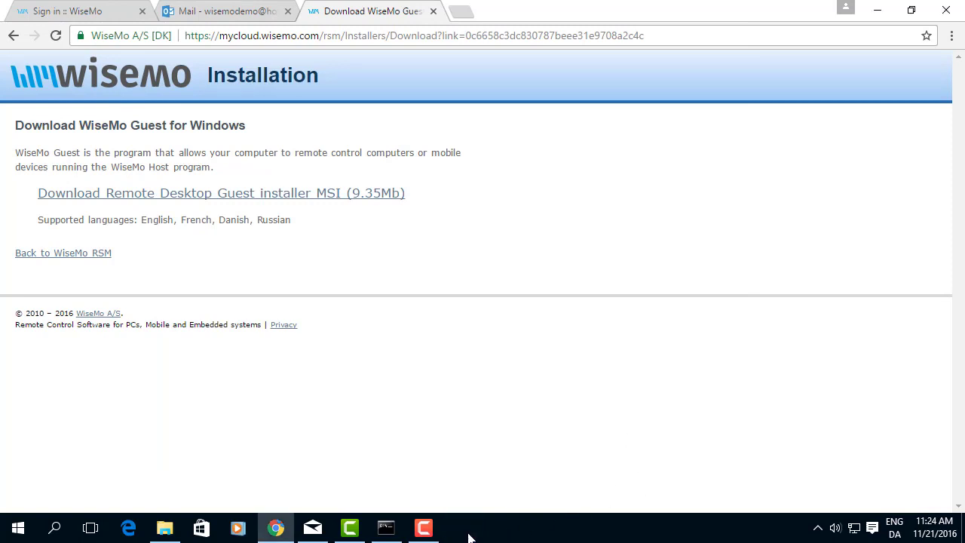
Bring up the WiseMo Guest window from the tray and select the WiseMoDemo myCloud domain.
{"action": "left_click", "coordinate": [817, 528]}
{"action": "left_click", "coordinate": [864, 499]}
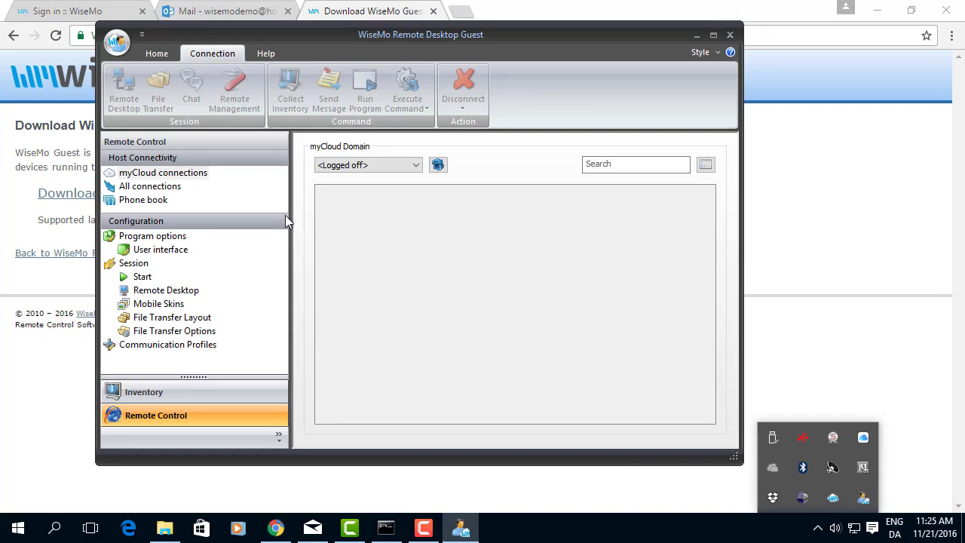
{"action": "left_click", "coordinate": [387, 166]}
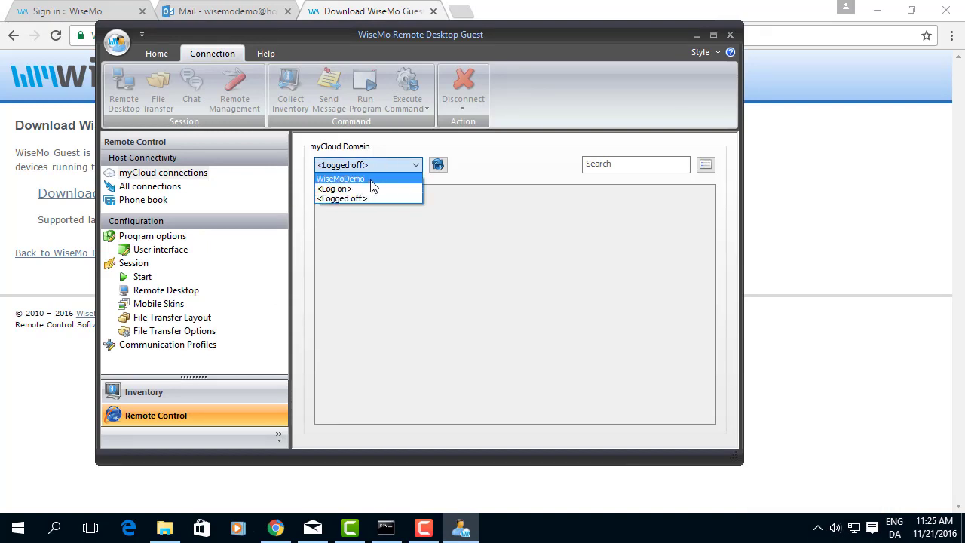
{"action": "left_click", "coordinate": [370, 179]}
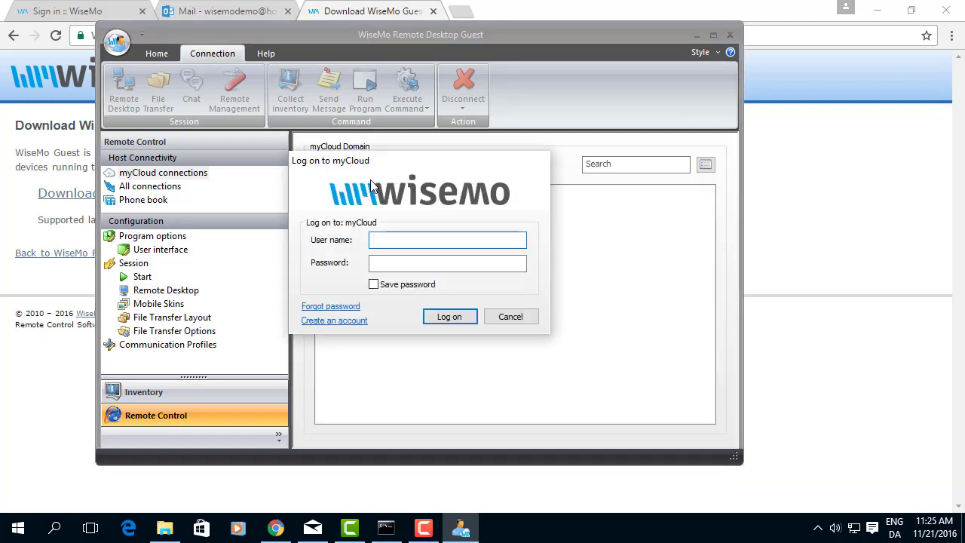
Log on to myCloud with the account's e-mail address and password.
{"action": "key", "text": "Tab"}
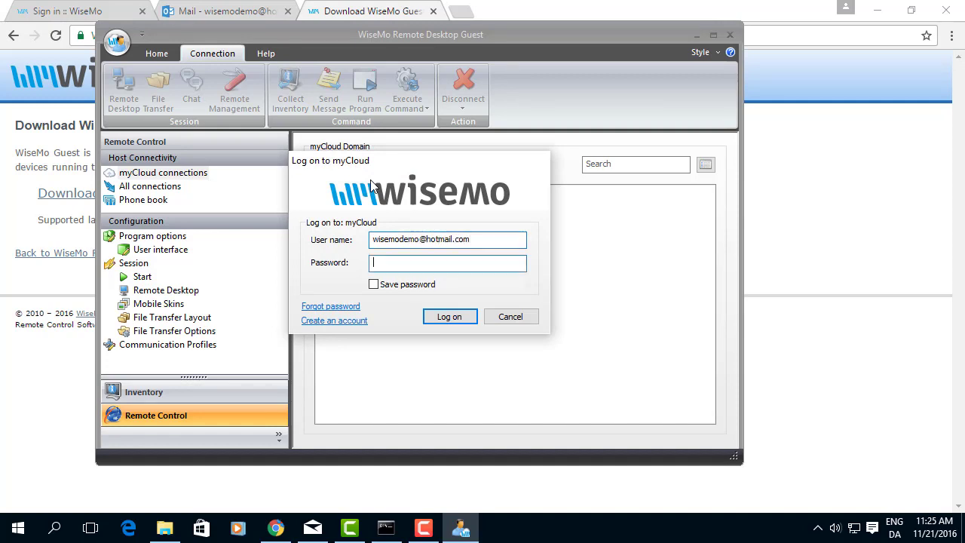
{"action": "type", "text": "************"}
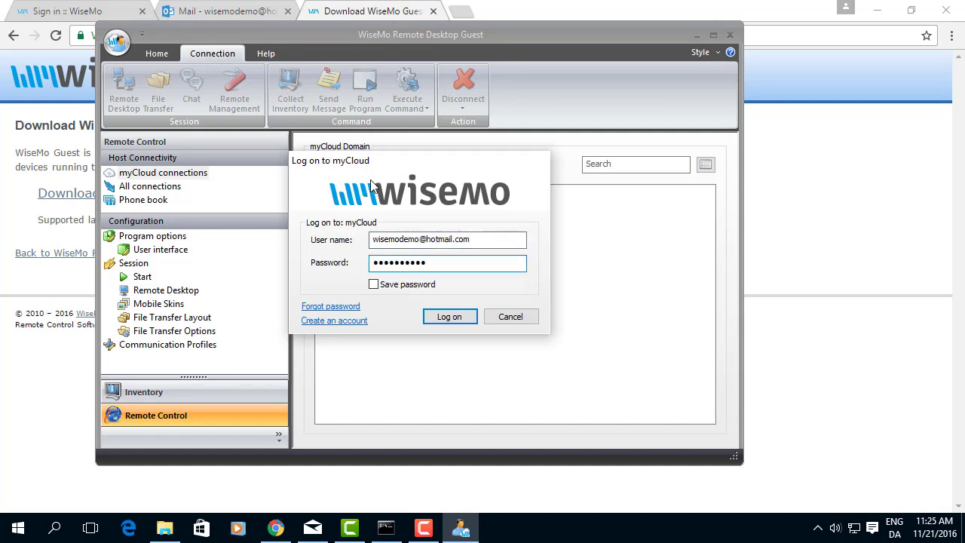
{"action": "left_click", "coordinate": [455, 322]}
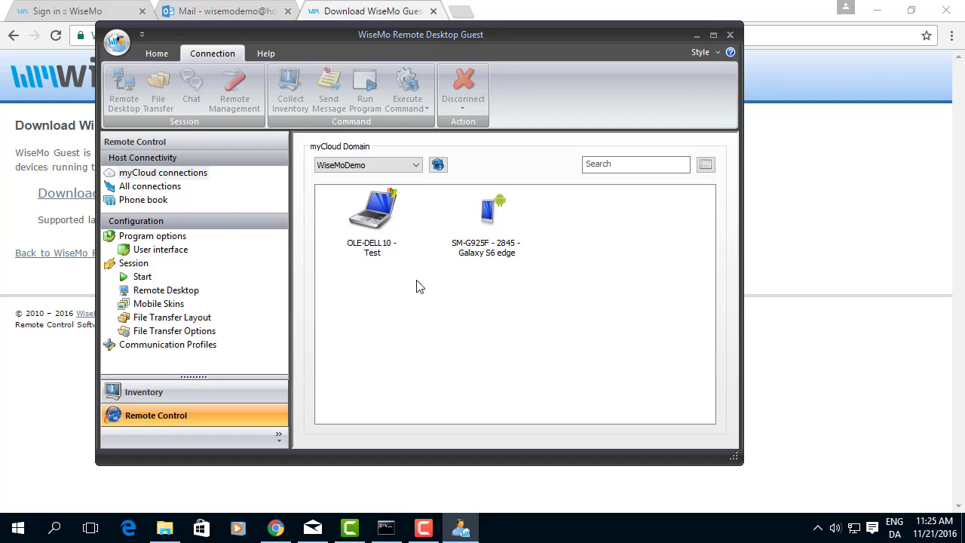
Start a Remote Desktop session to OLE-DELL10, signing in with its Windows user name and password.
{"action": "right_click", "coordinate": [369, 218]}
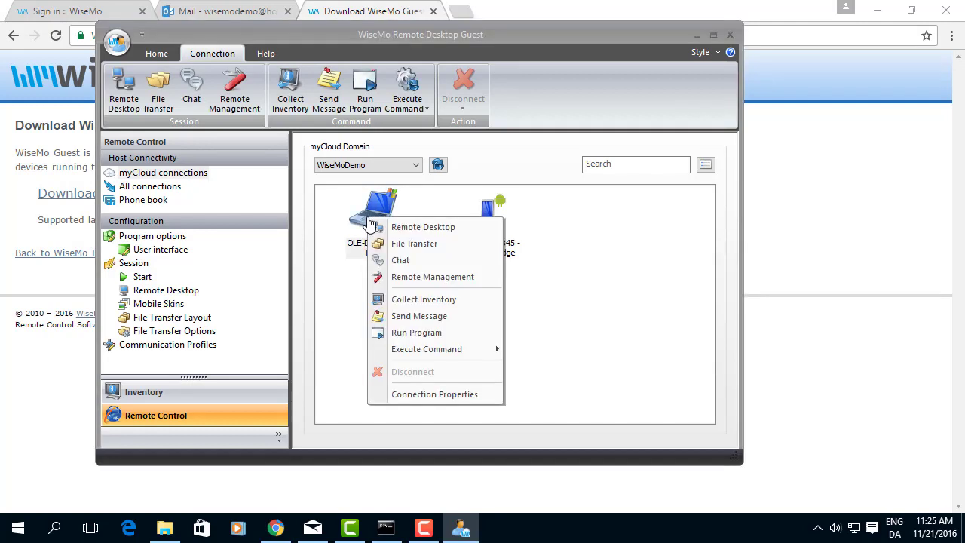
{"action": "left_click", "coordinate": [412, 228]}
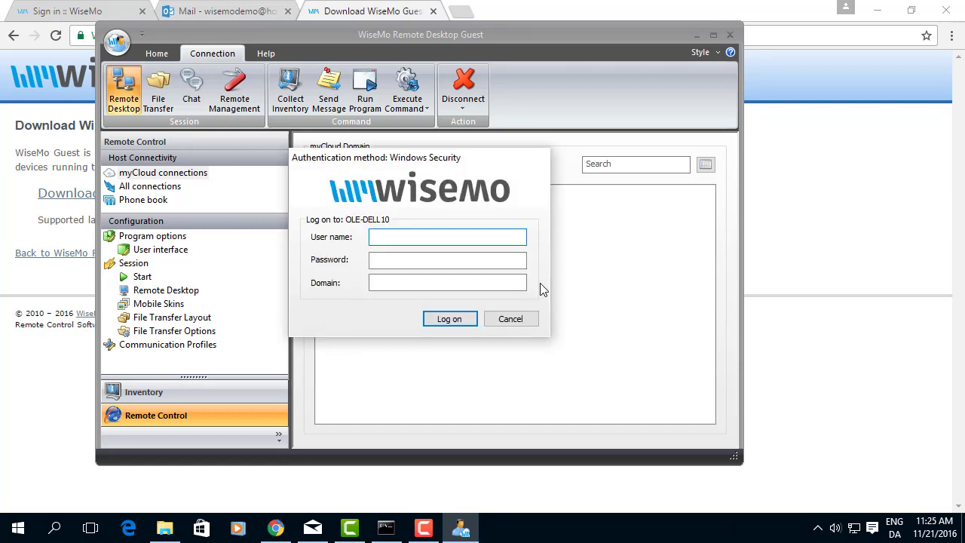
{"action": "type", "text": "os"}
{"action": "key", "text": "Tab"}
{"action": "type", "text": "********"}
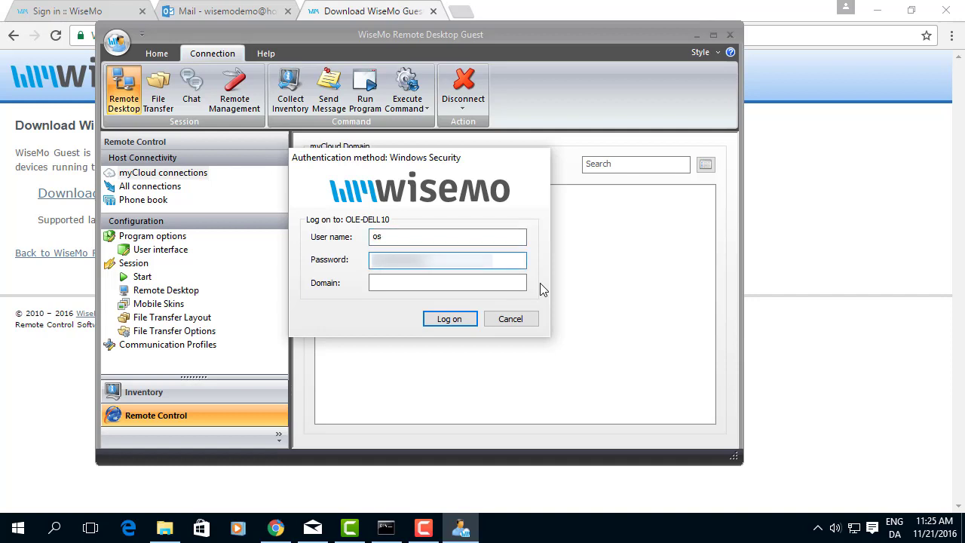
{"action": "left_click", "coordinate": [455, 323]}
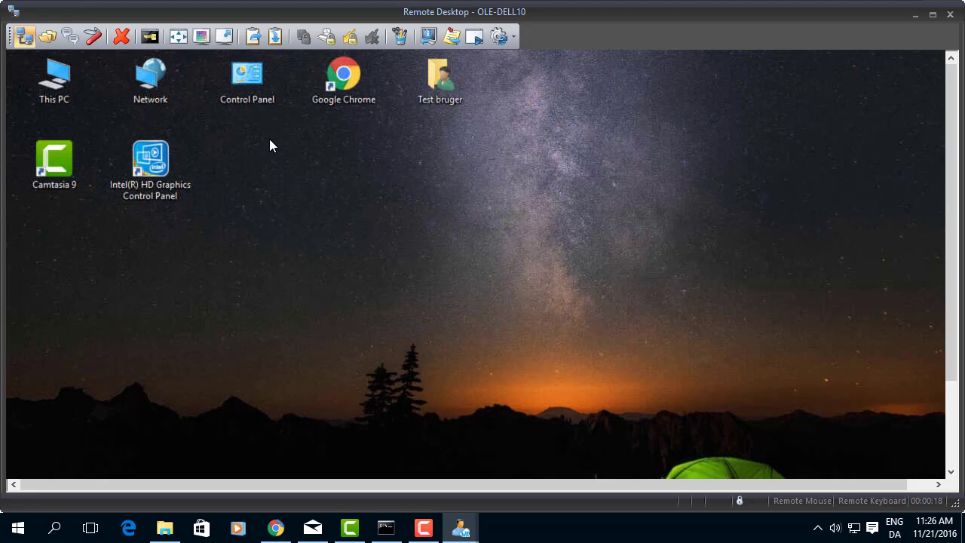
Scale OLE-DELL10's screen to fit, test all screen transfer optimizations, then switch them off.
{"action": "left_click", "coordinate": [178, 38]}
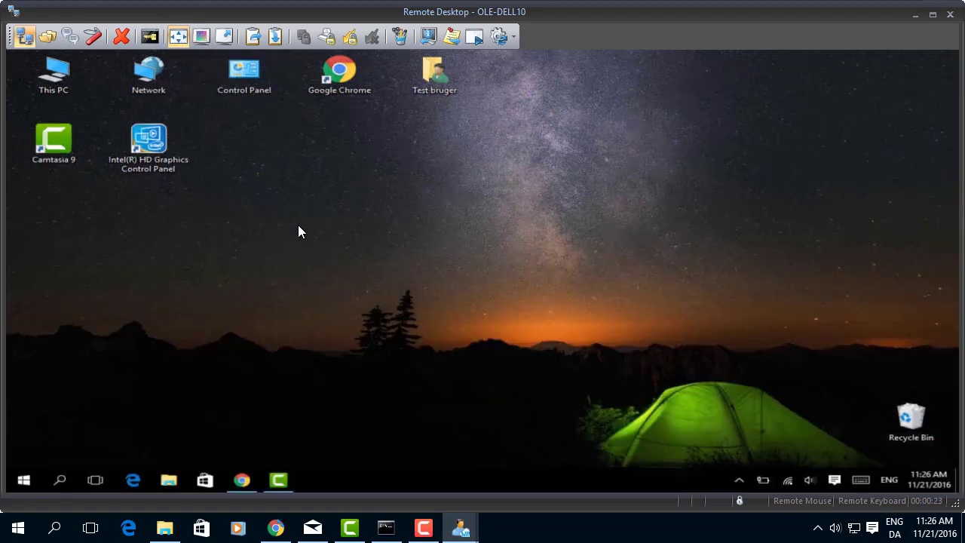
{"action": "left_click", "coordinate": [203, 35]}
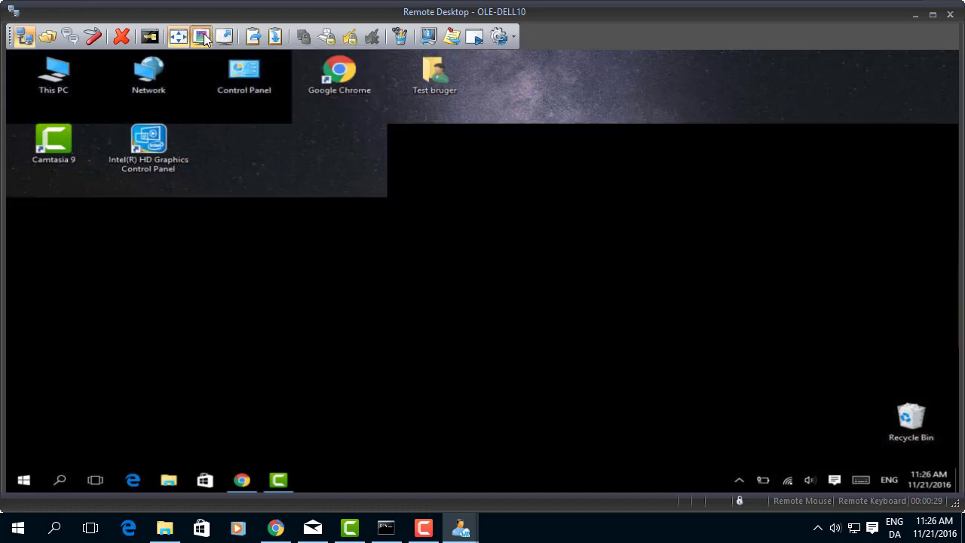
{"action": "left_click", "coordinate": [28, 480]}
{"action": "left_click", "coordinate": [804, 212]}
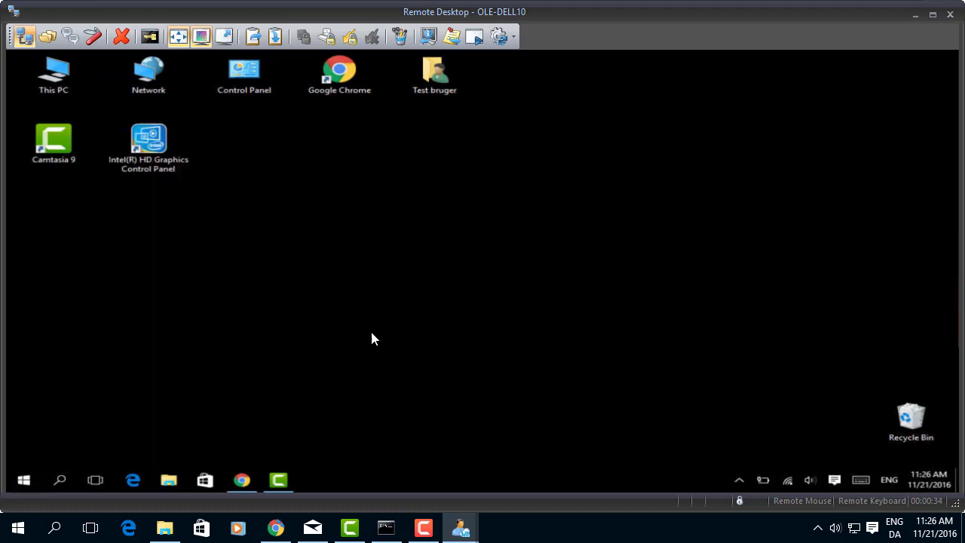
{"action": "left_click", "coordinate": [201, 38]}
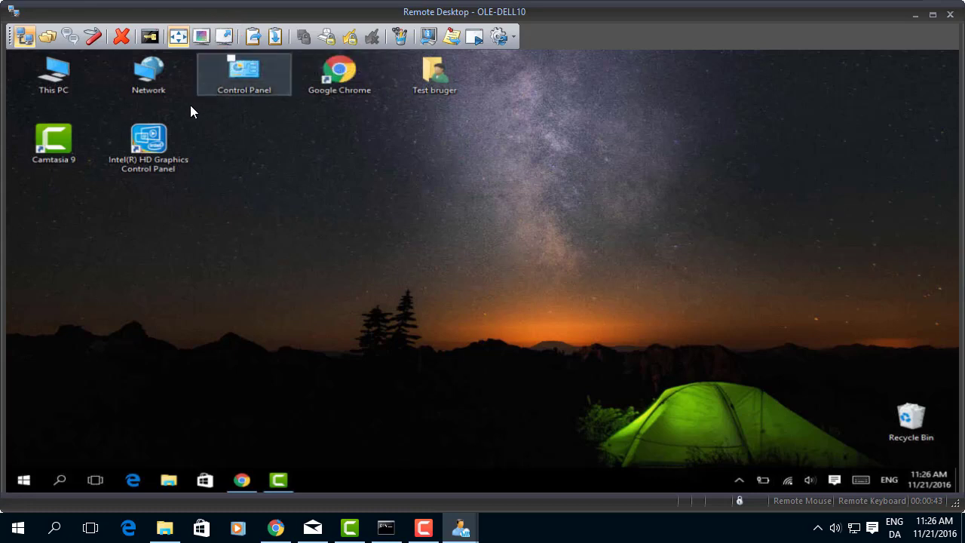
Open a File Transfer session with OLE-DELL10, then bring the main Guest window back to front.
{"action": "left_click", "coordinate": [47, 38]}
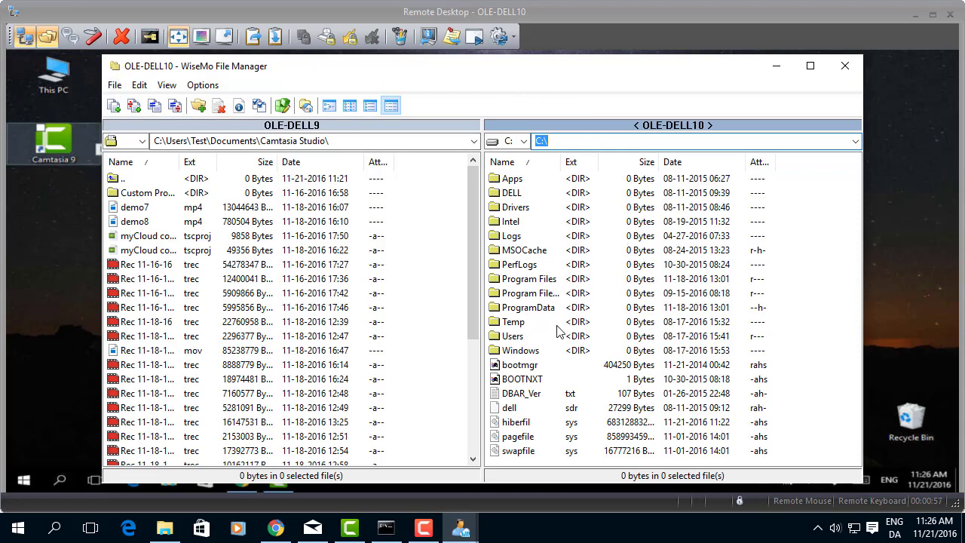
{"action": "left_click", "coordinate": [461, 528]}
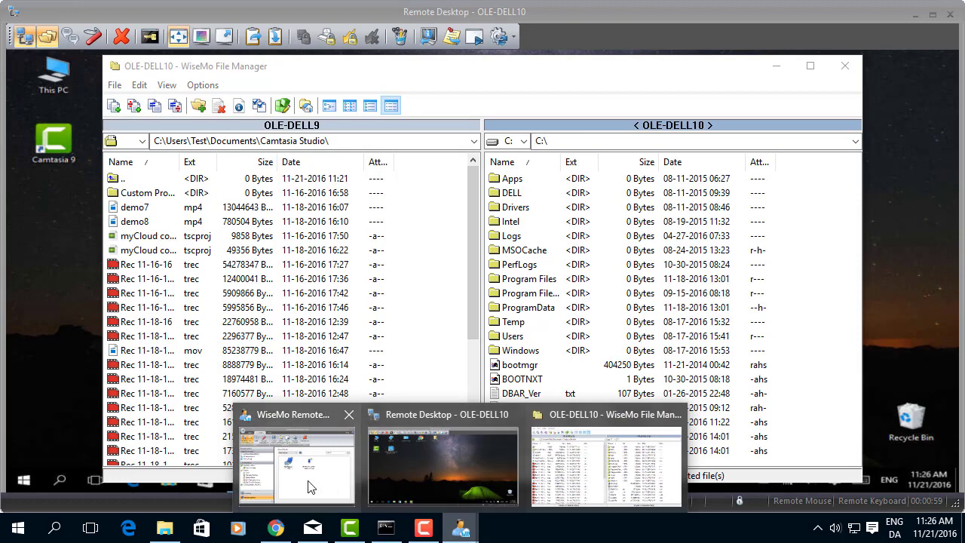
{"action": "left_click", "coordinate": [312, 486]}
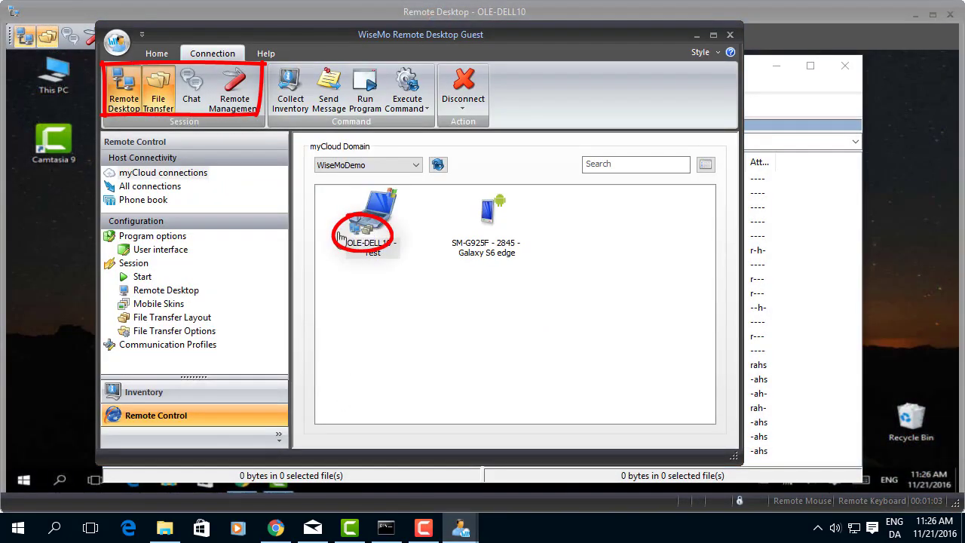
End the OLE-DELL10 remote desktop session from All connections and close the File Manager window.
{"action": "left_click", "coordinate": [153, 189]}
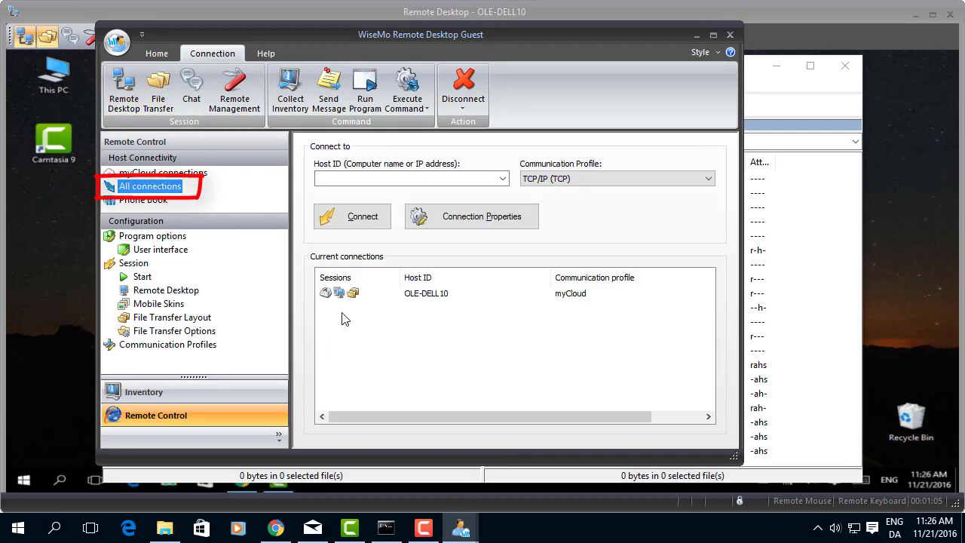
{"action": "right_click", "coordinate": [363, 290]}
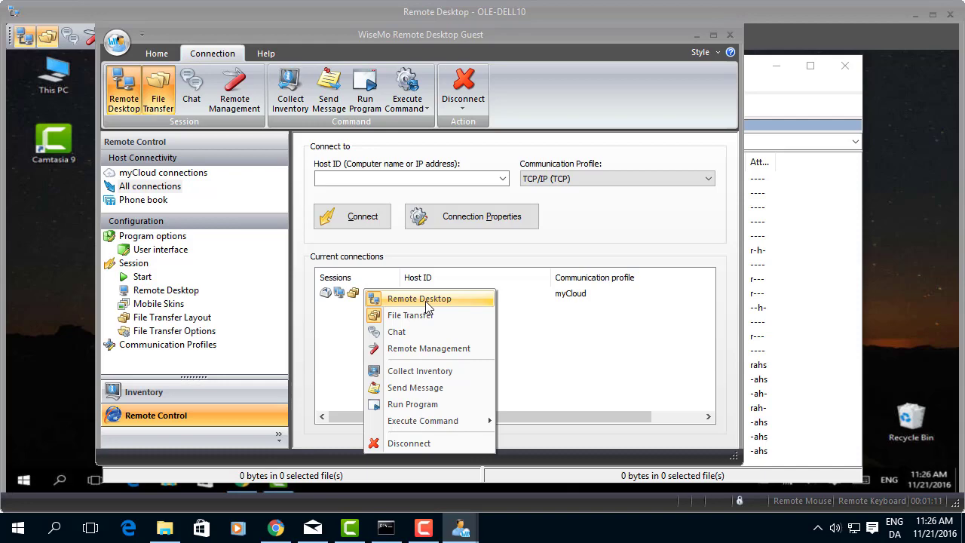
{"action": "left_click", "coordinate": [426, 301]}
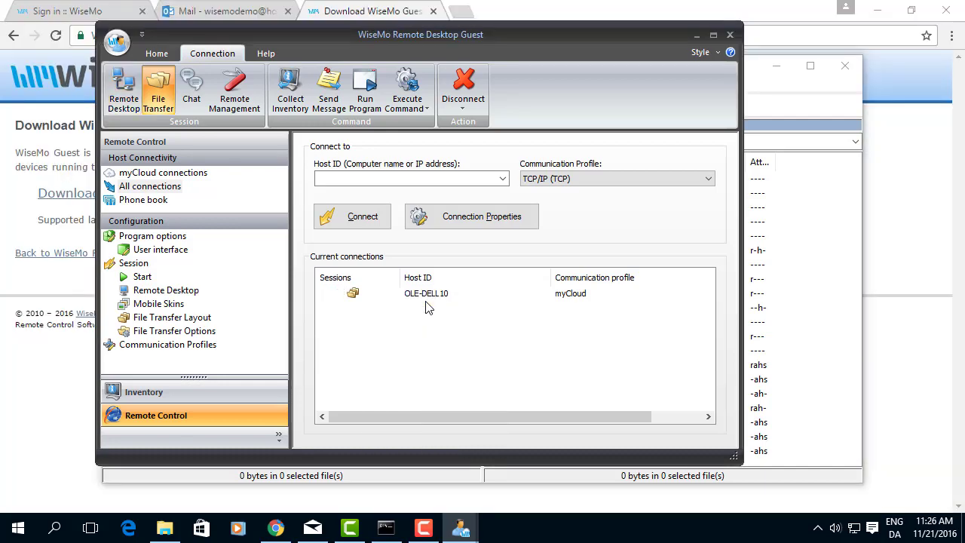
{"action": "left_click", "coordinate": [752, 76]}
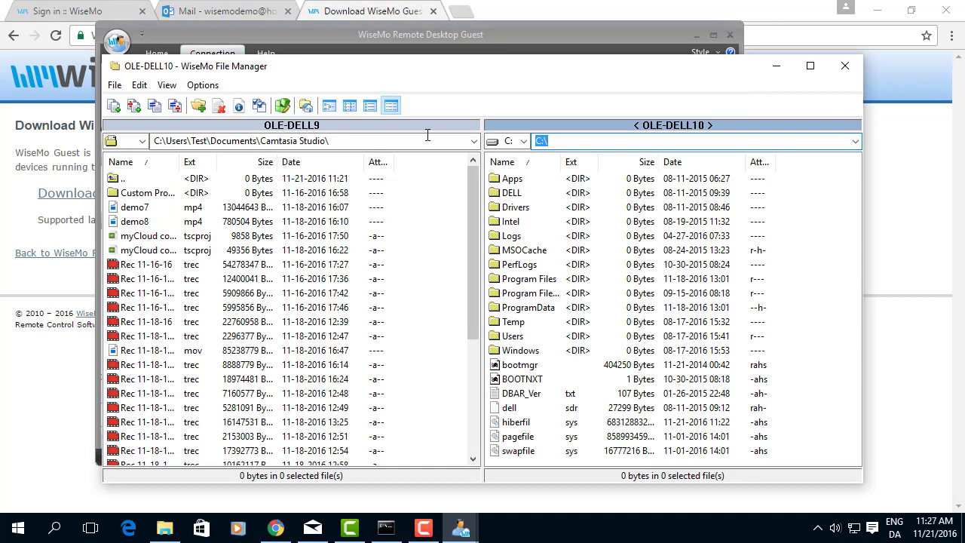
{"action": "left_click", "coordinate": [844, 67]}
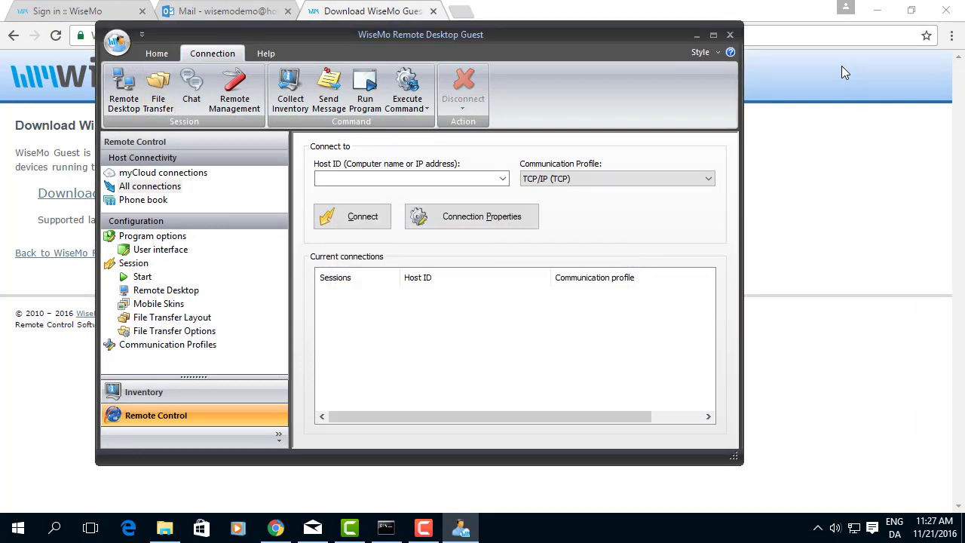
Connect to the SM-G925F - 2845 phone from the myCloud device list using its password.
{"action": "left_click", "coordinate": [165, 173]}
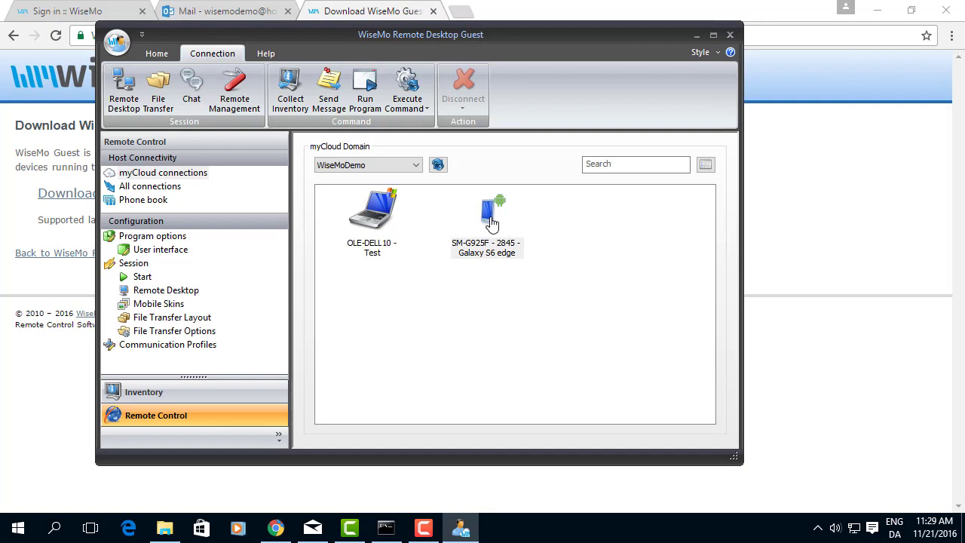
{"action": "double_click", "coordinate": [491, 224]}
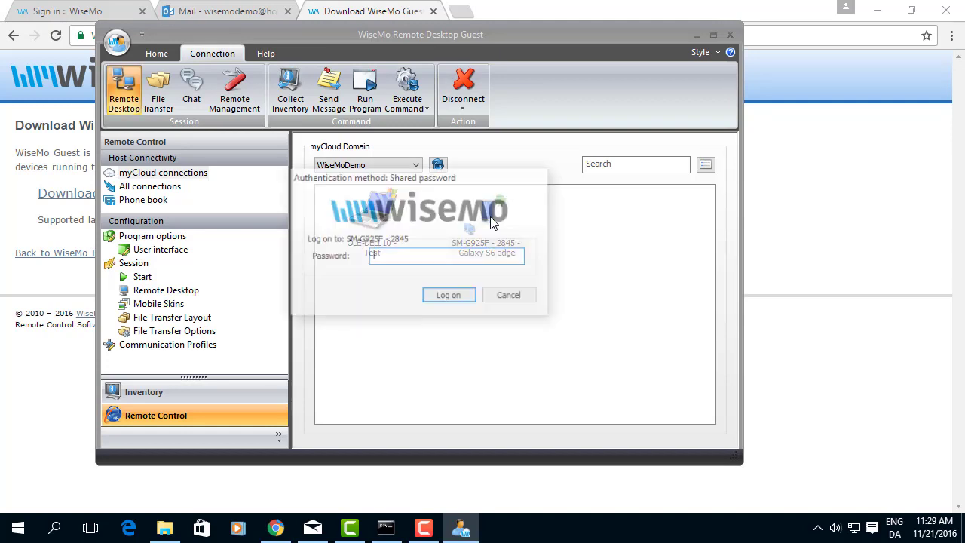
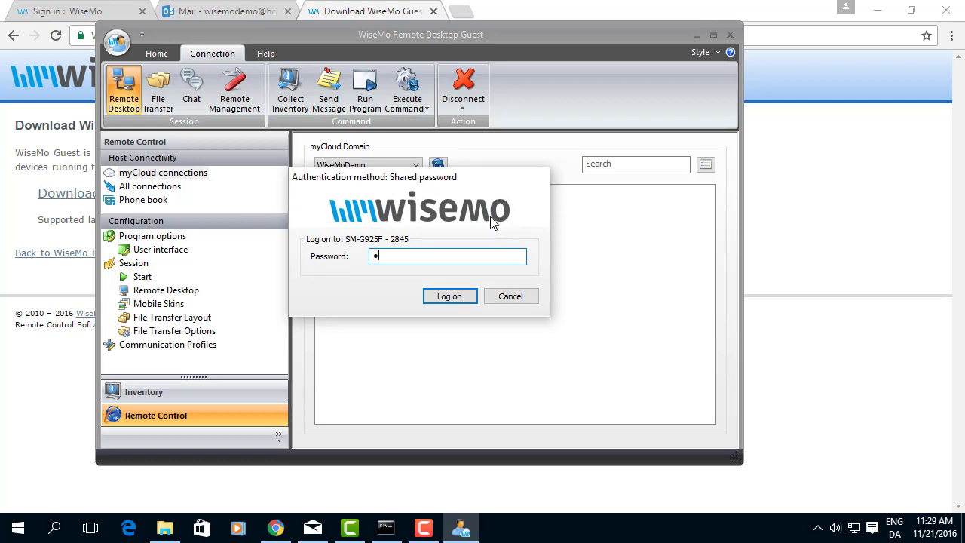
{"action": "key", "text": "Return"}
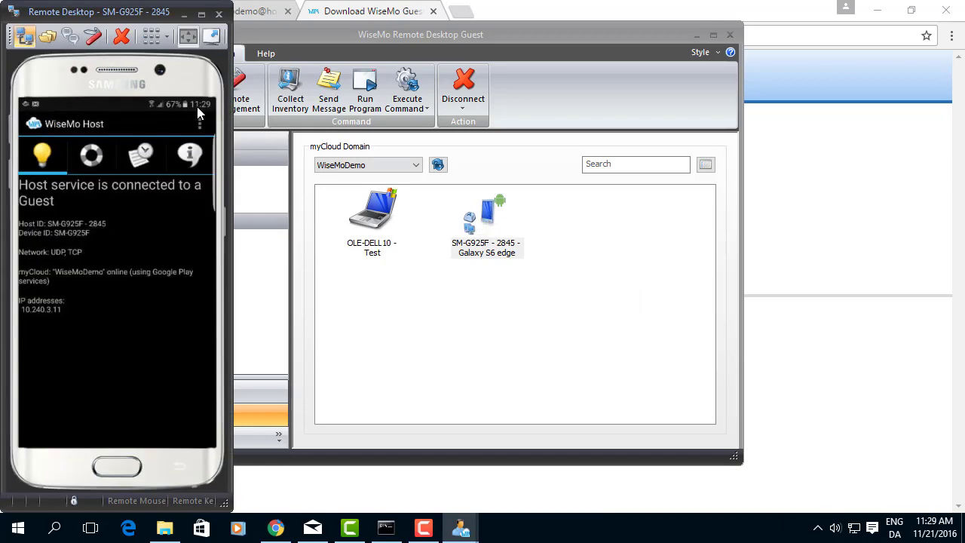
Center the phone's window, briefly open and close File Transfer, then launch Remote Management.
{"action": "left_click_drag", "start_coordinate": [107, 20], "coordinate": [473, 22]}
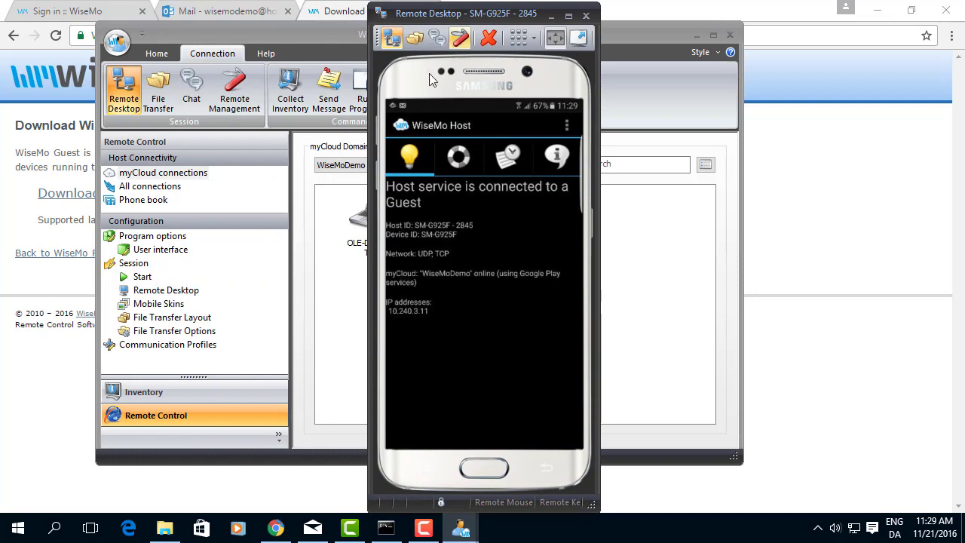
{"action": "left_click", "coordinate": [416, 40]}
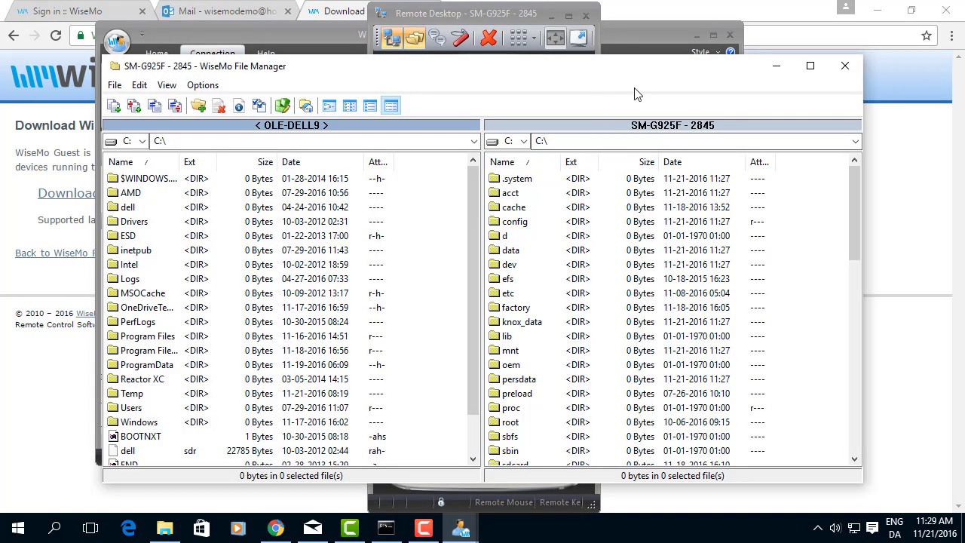
{"action": "left_click", "coordinate": [842, 69]}
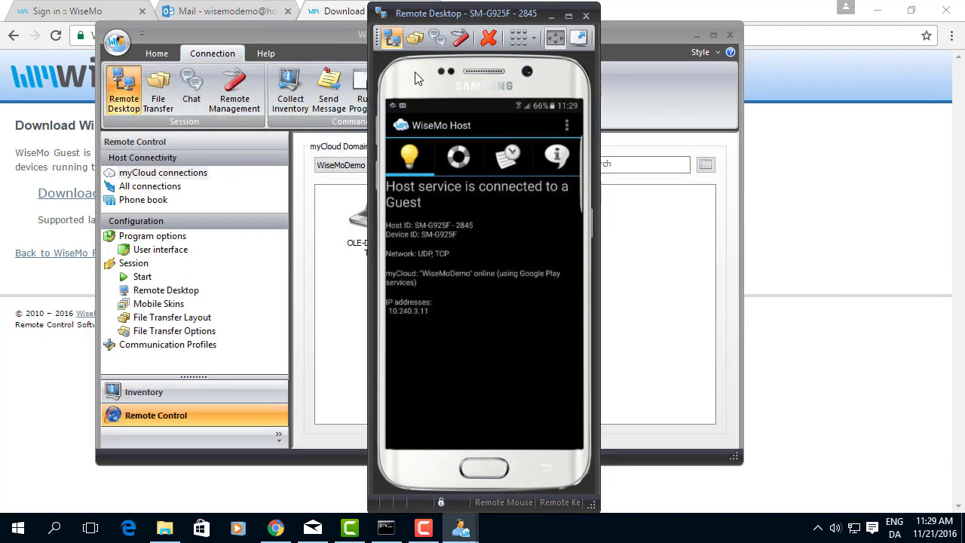
{"action": "left_click", "coordinate": [460, 40]}
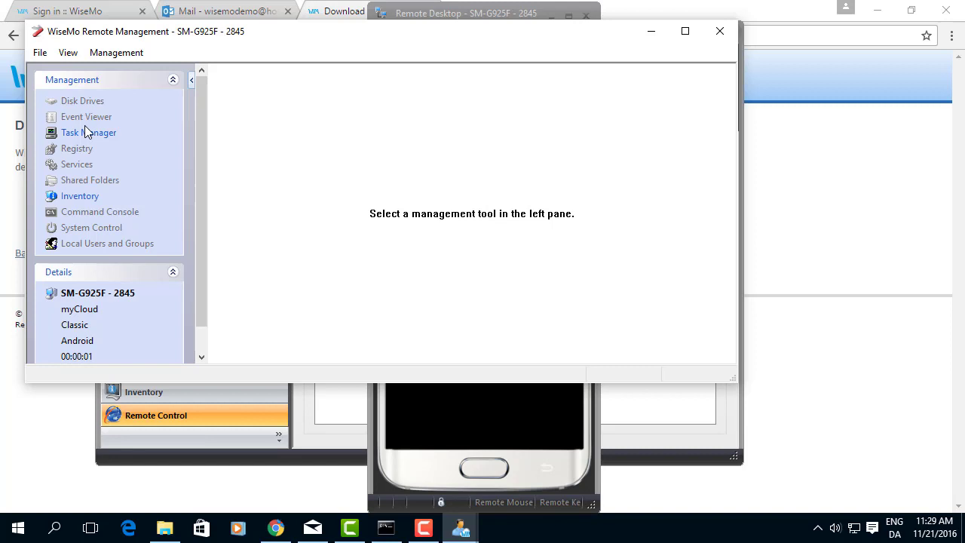
List the phone's running processes, then view its Inventory Summary in an enlarged window.
{"action": "left_click", "coordinate": [86, 128]}
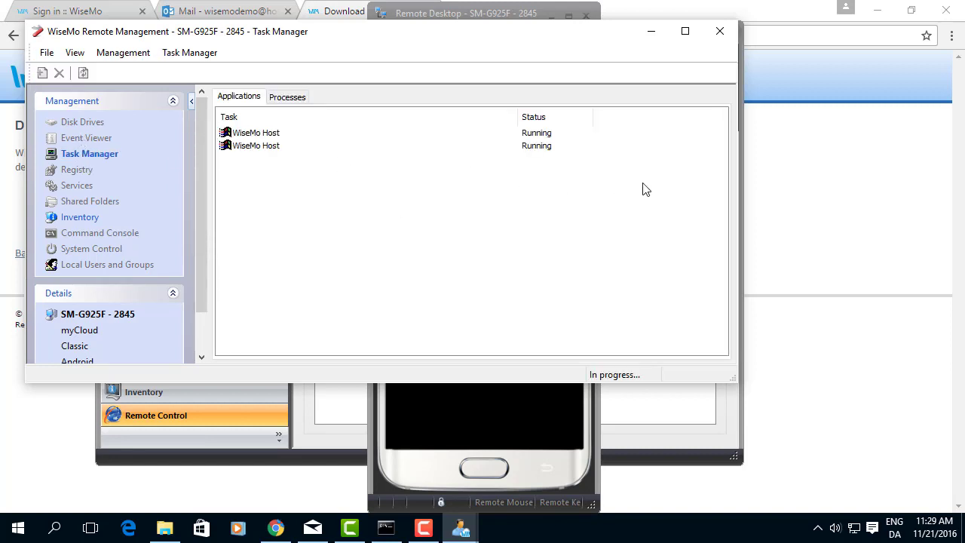
{"action": "left_click", "coordinate": [293, 98]}
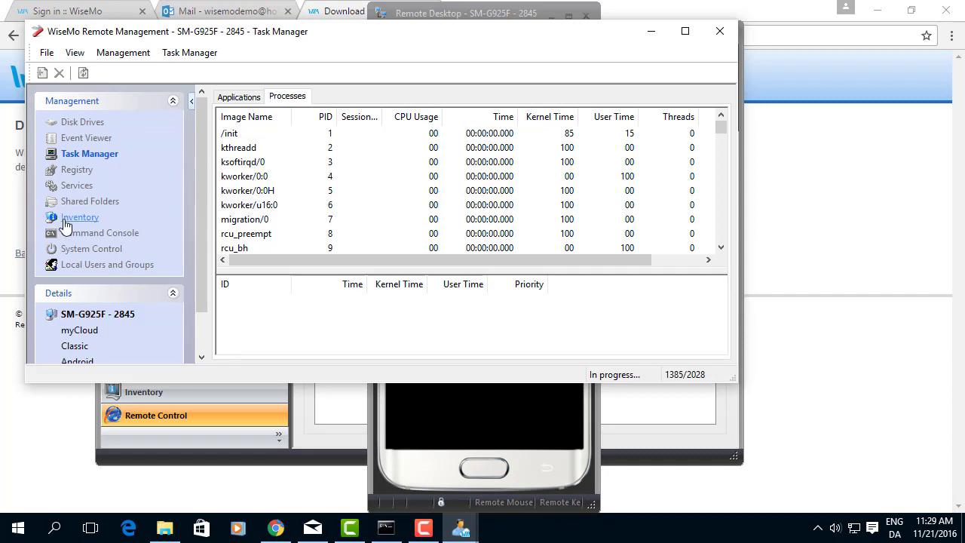
{"action": "left_click", "coordinate": [71, 217]}
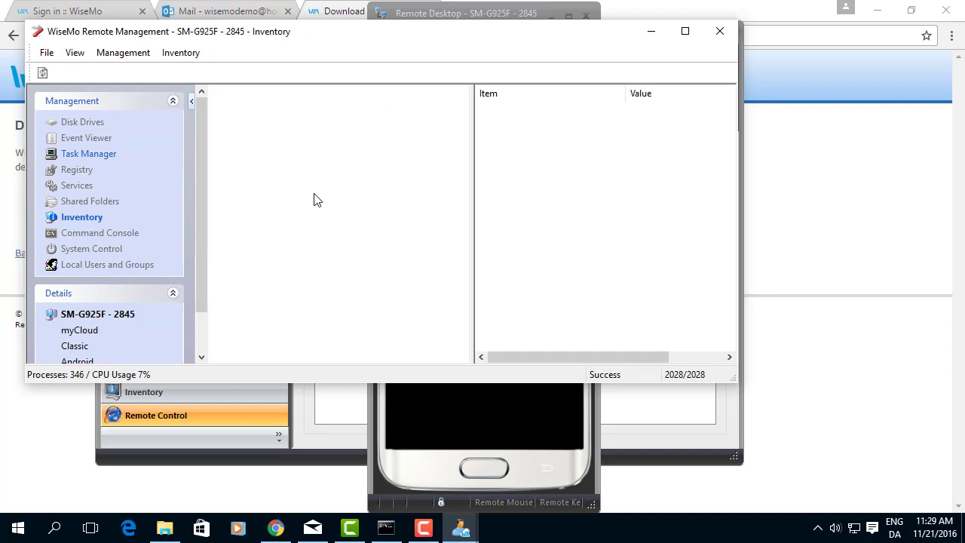
{"action": "left_click_drag", "start_coordinate": [736, 379], "coordinate": [842, 466]}
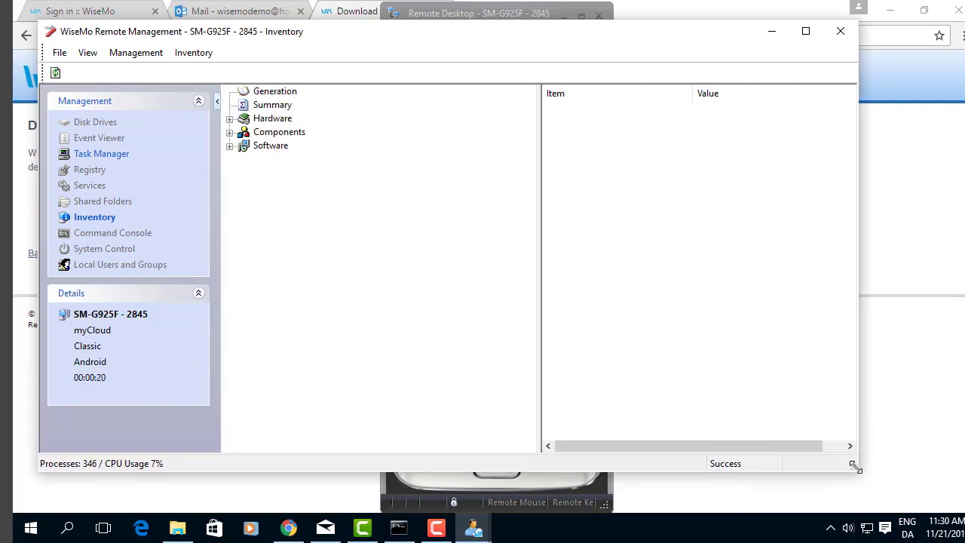
{"action": "left_click", "coordinate": [276, 110]}
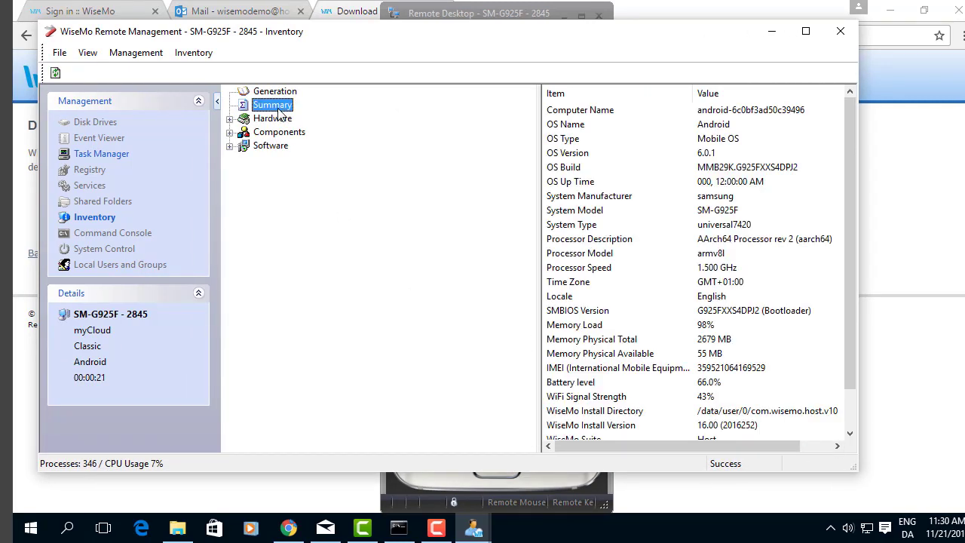
{"action": "left_click_drag", "start_coordinate": [528, 208], "coordinate": [383, 211]}
Browse Hardware (Computer, Processor, Memory) and Installed Software details, then close Remote Management.
{"action": "left_click", "coordinate": [230, 119]}
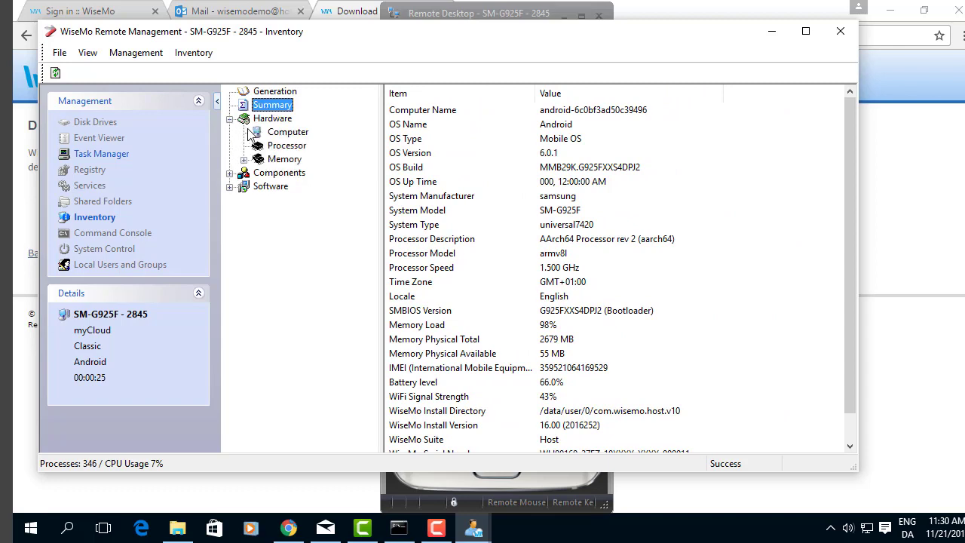
{"action": "left_click", "coordinate": [276, 134]}
{"action": "left_click", "coordinate": [293, 148]}
{"action": "left_click", "coordinate": [287, 161]}
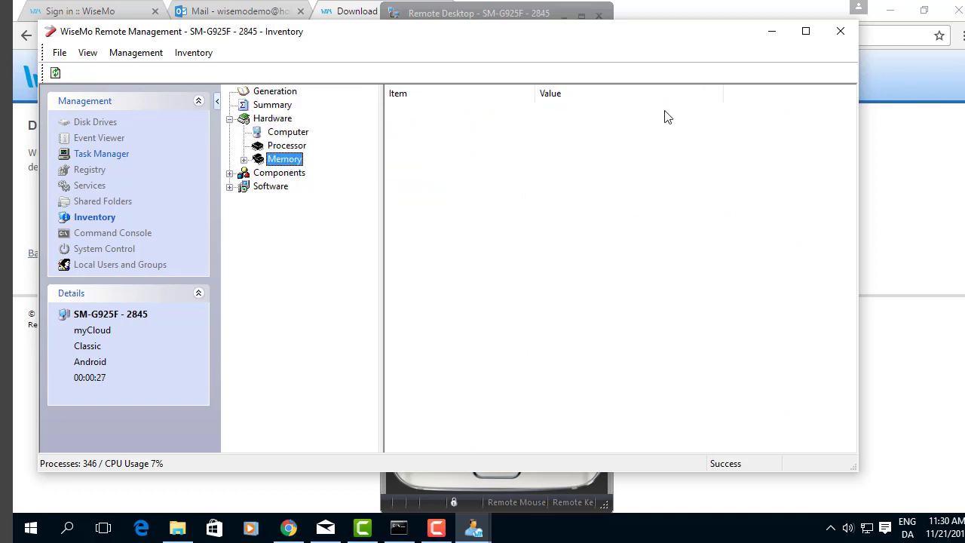
{"action": "left_click", "coordinate": [230, 187]}
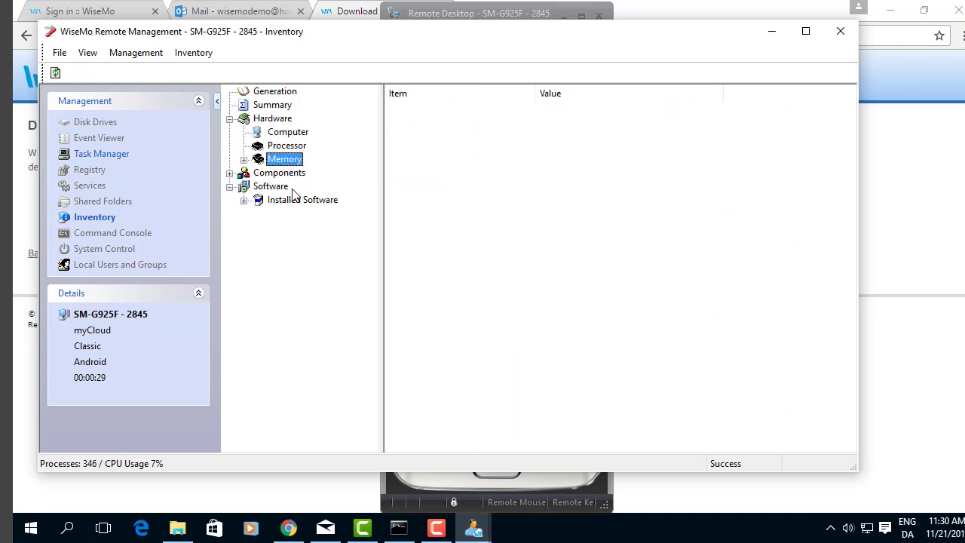
{"action": "left_click", "coordinate": [296, 200]}
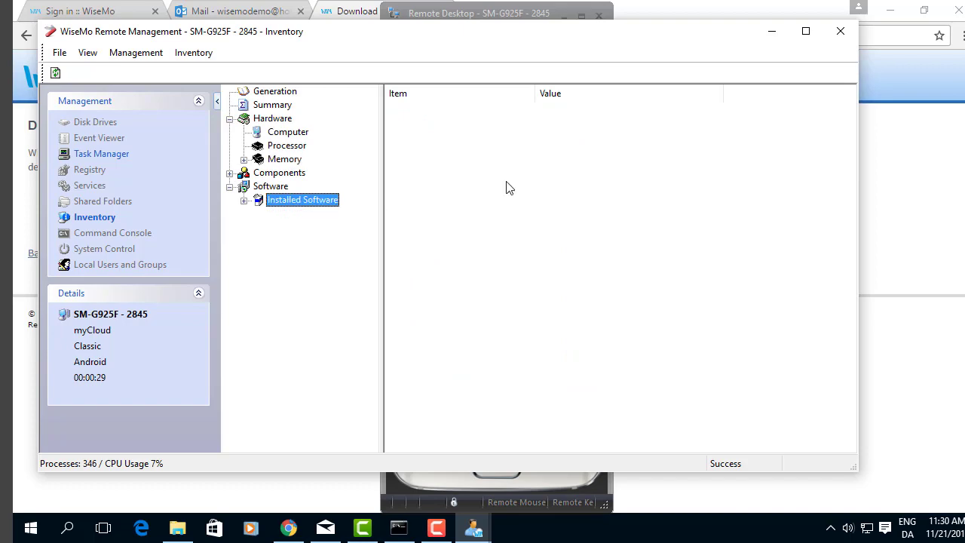
{"action": "left_click", "coordinate": [245, 201]}
{"action": "left_click", "coordinate": [317, 200]}
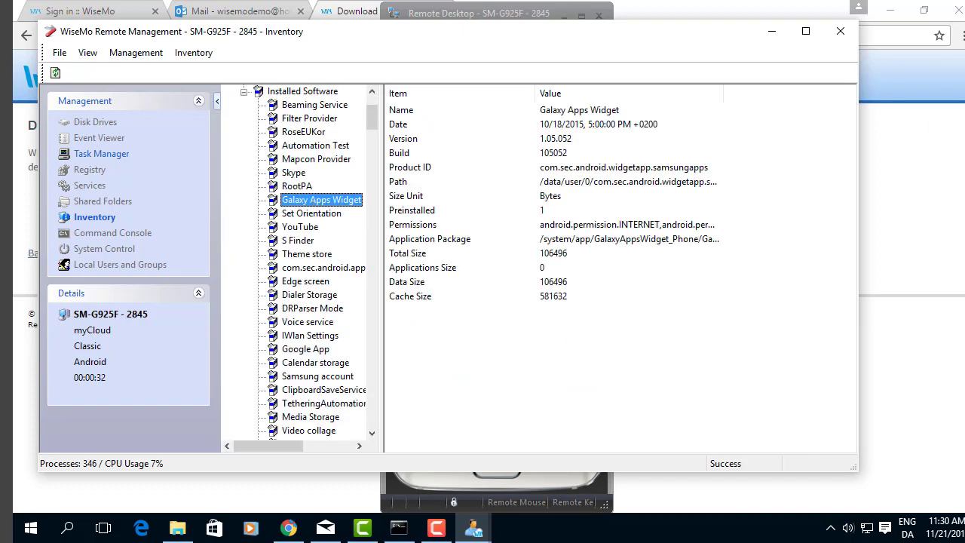
{"action": "left_click", "coordinate": [838, 31]}
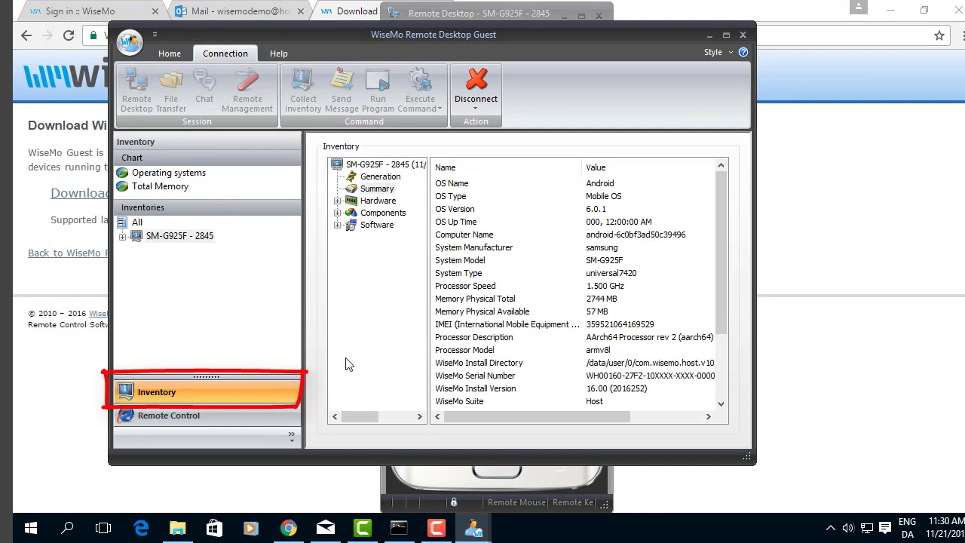
View the Operating systems and Total Memory charts, then disconnect from the SM-G925F - 2845 phone.
{"action": "left_click", "coordinate": [159, 175]}
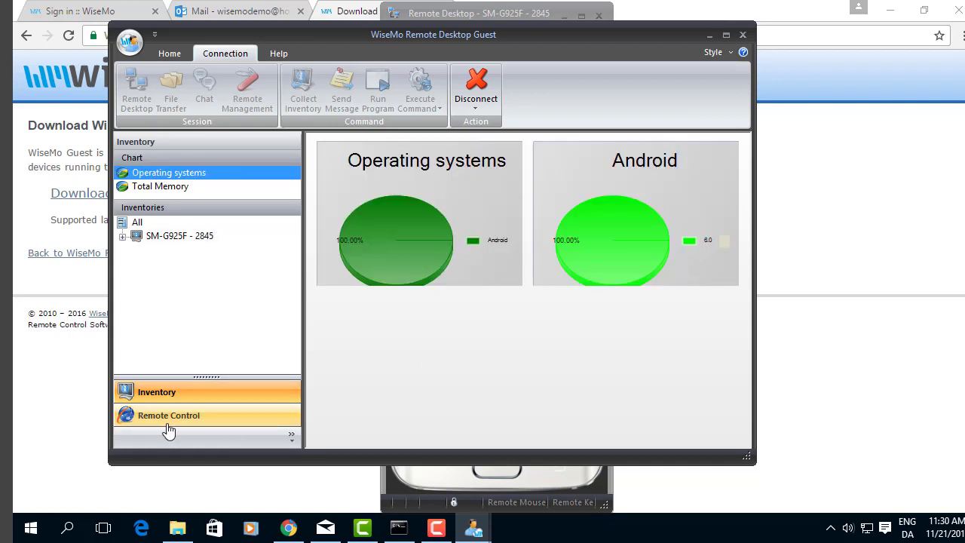
{"action": "left_click", "coordinate": [142, 188]}
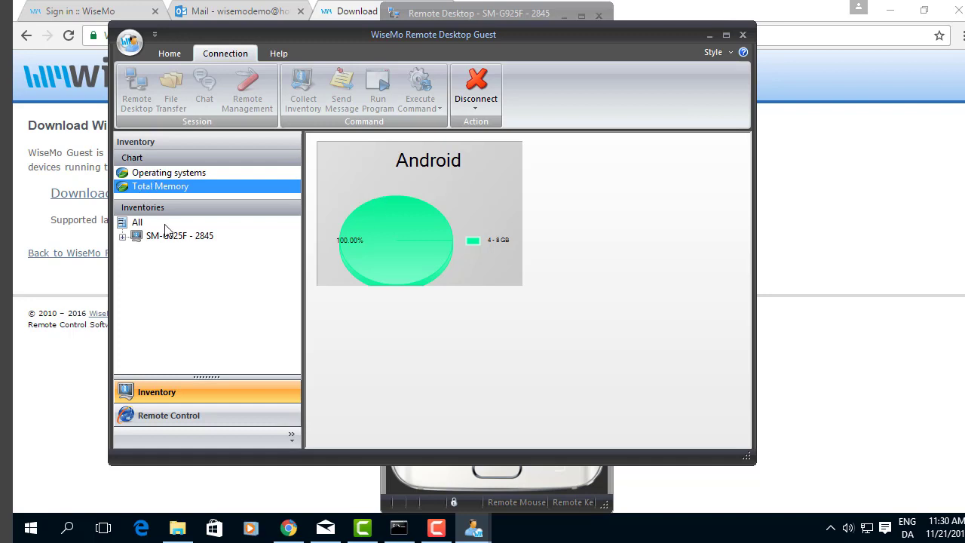
{"action": "left_click", "coordinate": [158, 415]}
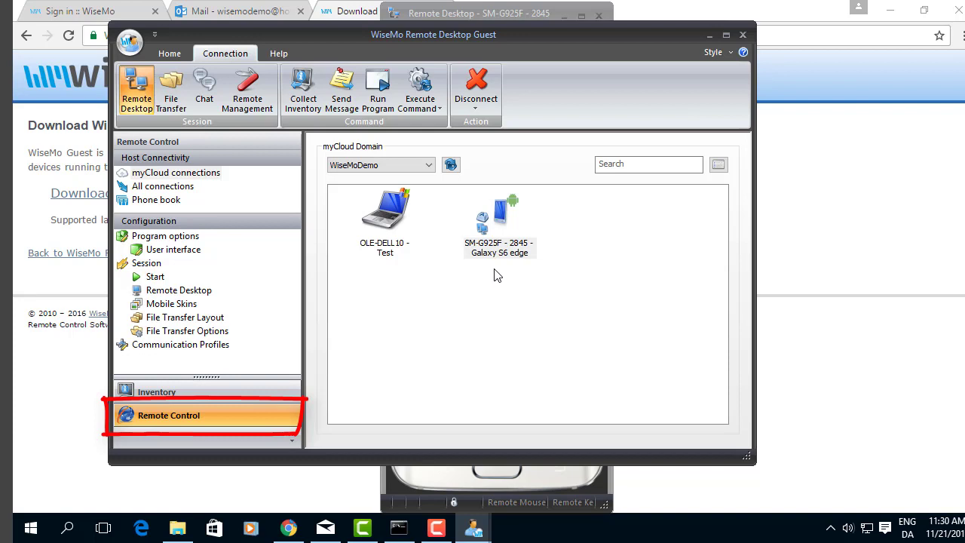
{"action": "right_click", "coordinate": [500, 216]}
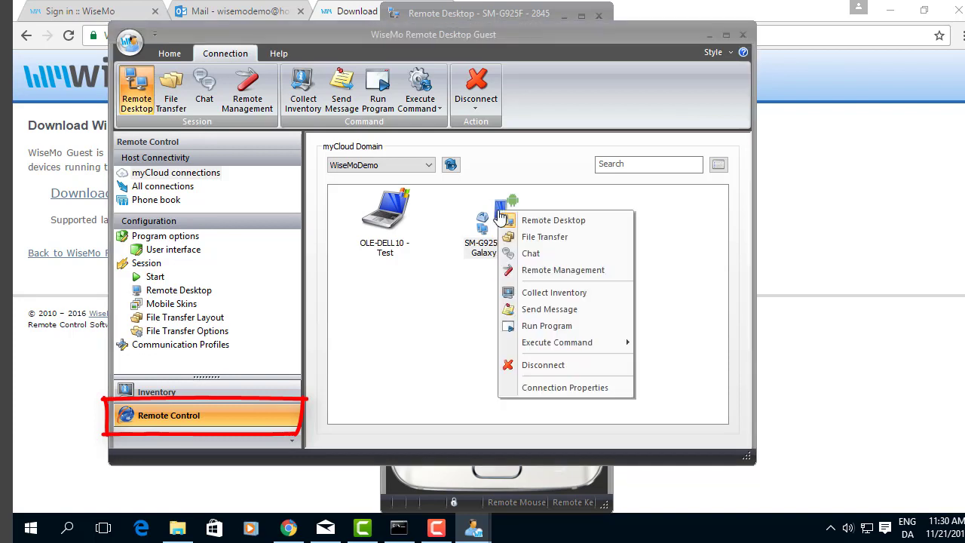
{"action": "left_click", "coordinate": [528, 368]}
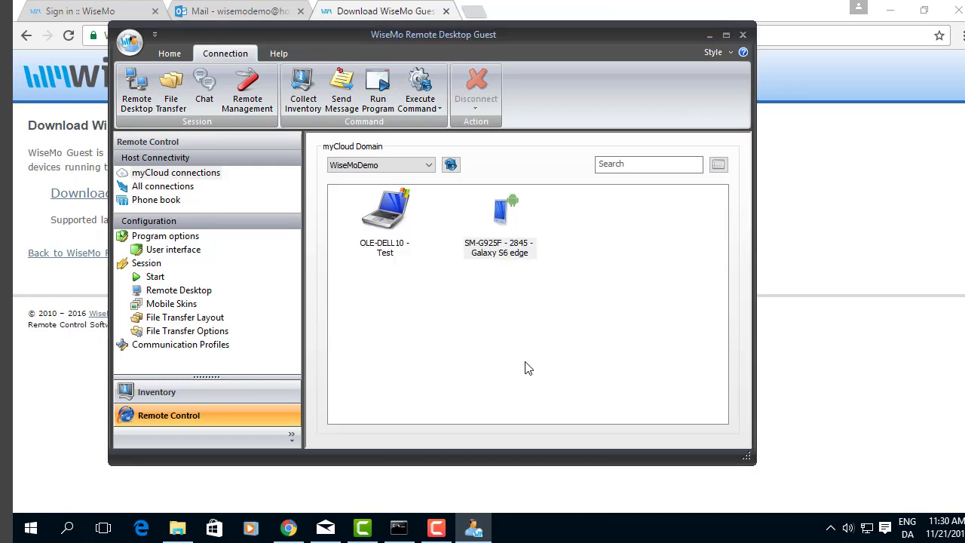
In the Galaxy S6 connection properties, enable Show as transparent window and set quality to Lossy compression - Low.
{"action": "right_click", "coordinate": [501, 210]}
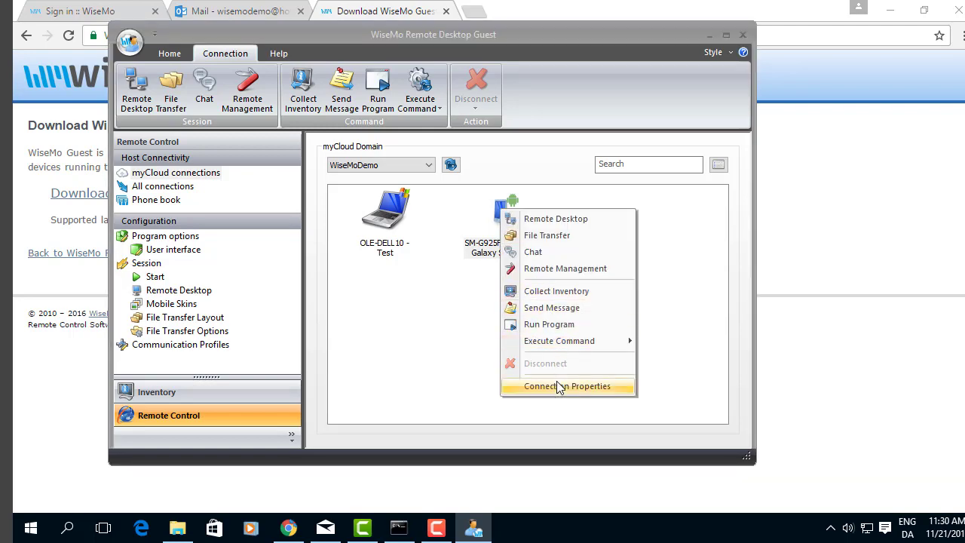
{"action": "left_click", "coordinate": [558, 386]}
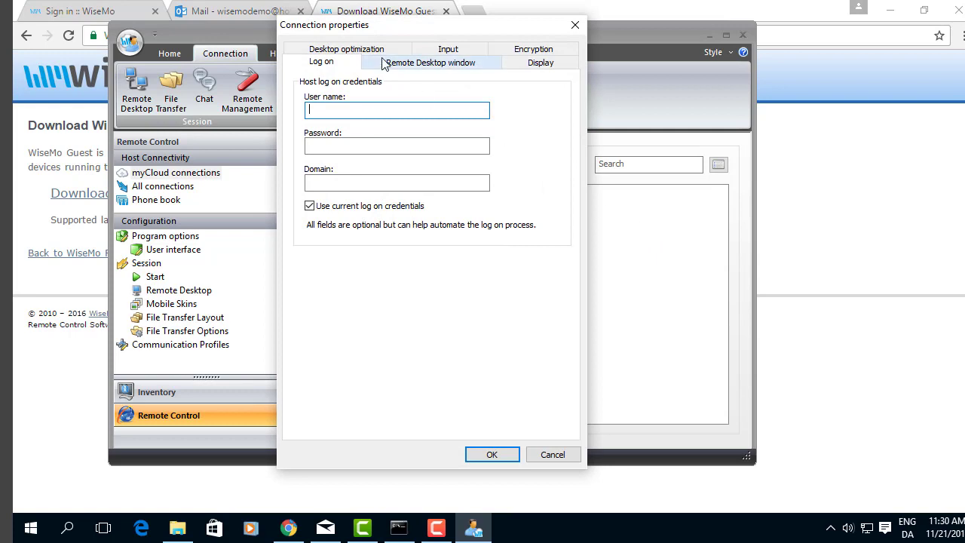
{"action": "left_click", "coordinate": [389, 65]}
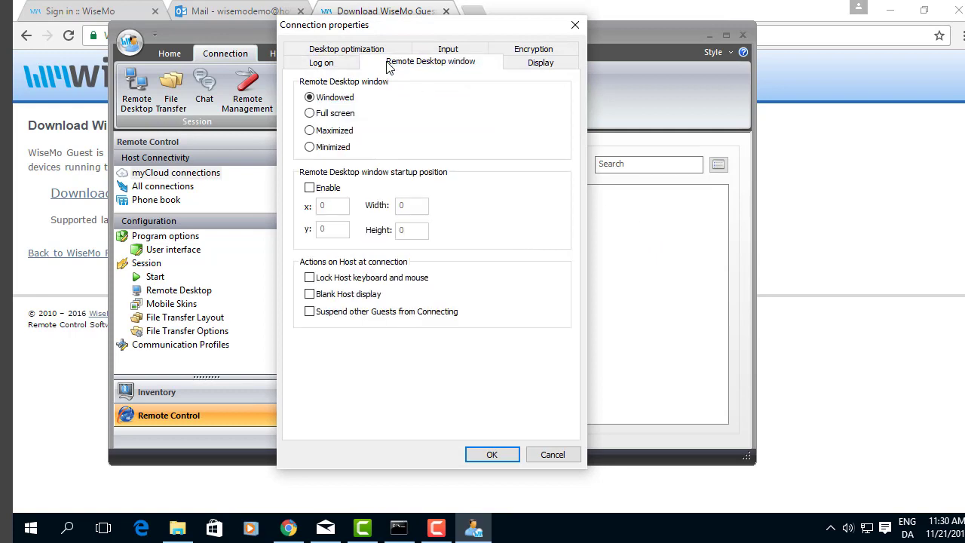
{"action": "left_click", "coordinate": [513, 65]}
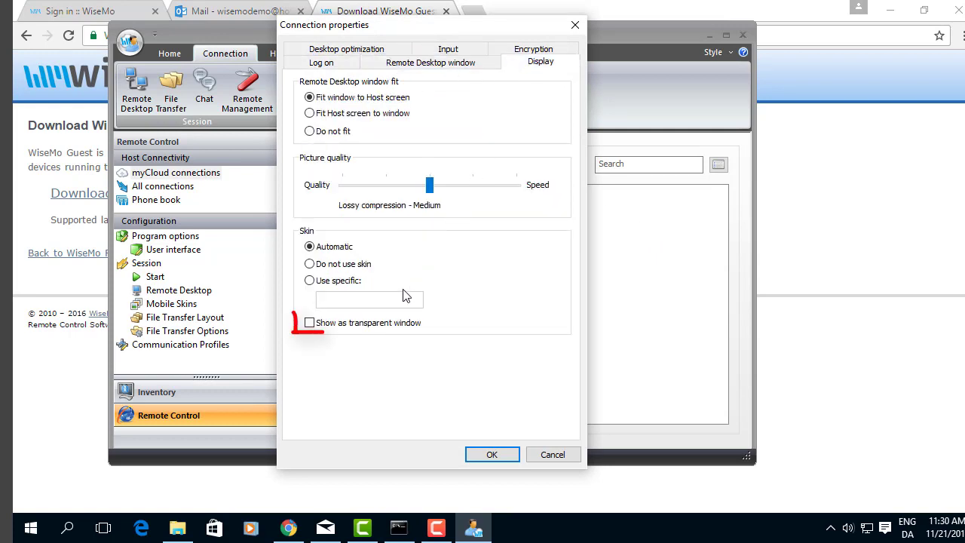
{"action": "left_click", "coordinate": [310, 323]}
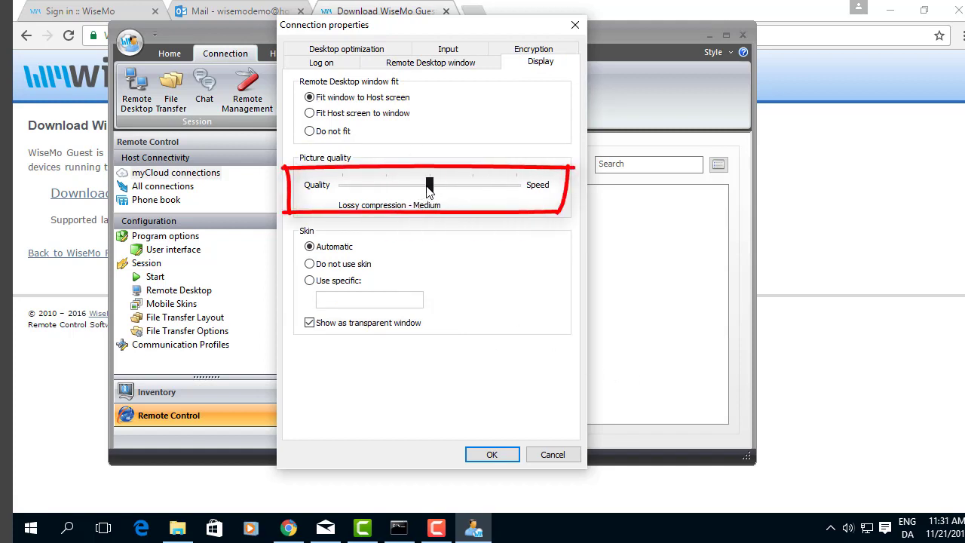
{"action": "left_click_drag", "start_coordinate": [425, 190], "coordinate": [393, 191]}
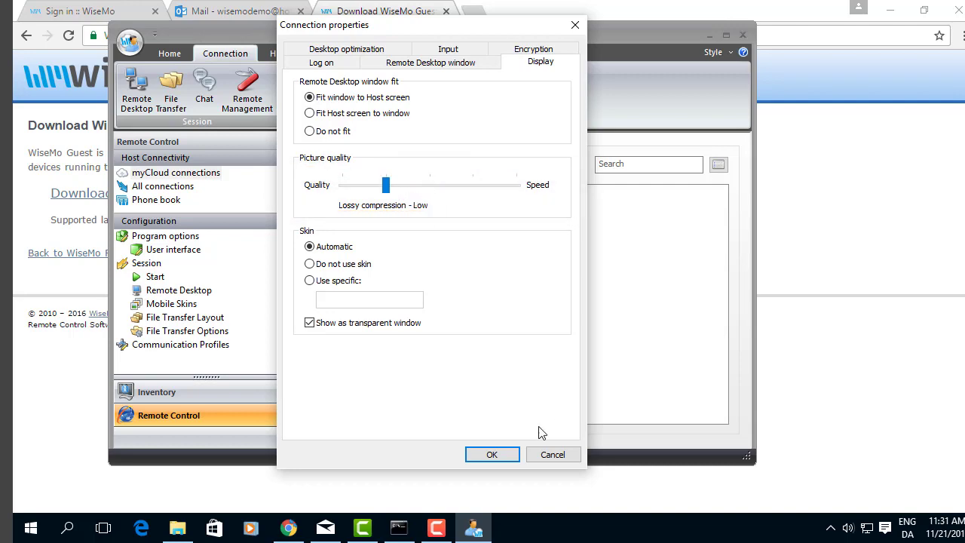
{"action": "left_click", "coordinate": [492, 456]}
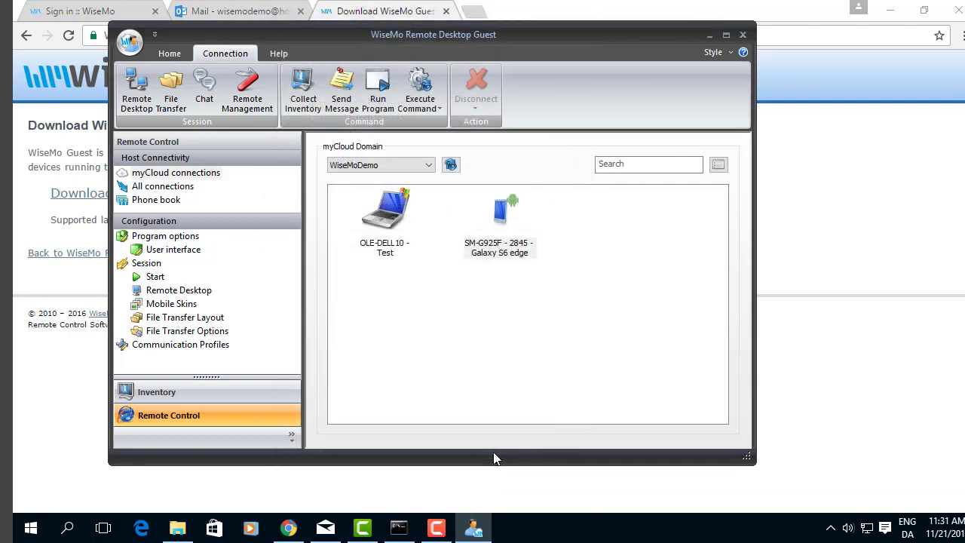
Connect to the Galaxy S6 edge phone and log on with the shared password.
{"action": "double_click", "coordinate": [502, 217]}
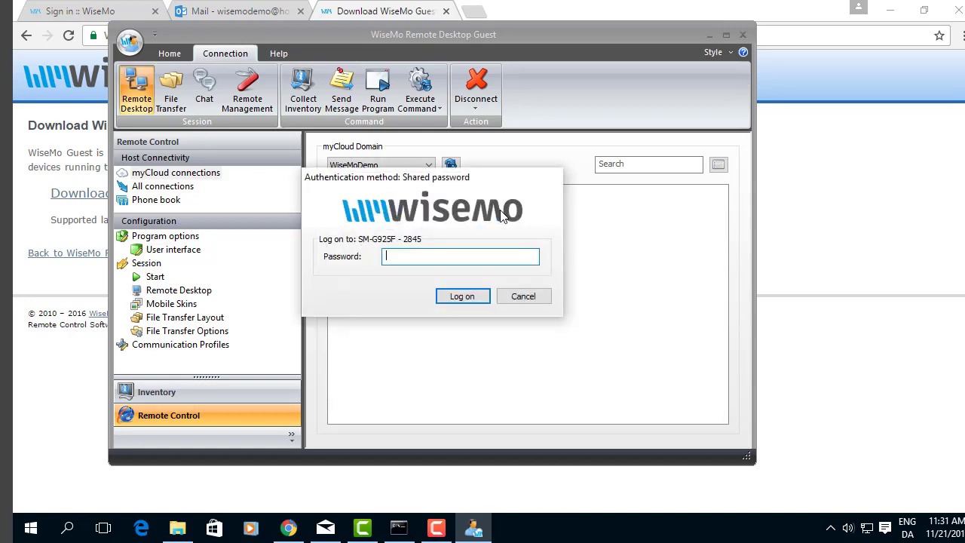
{"action": "key", "text": "Return"}
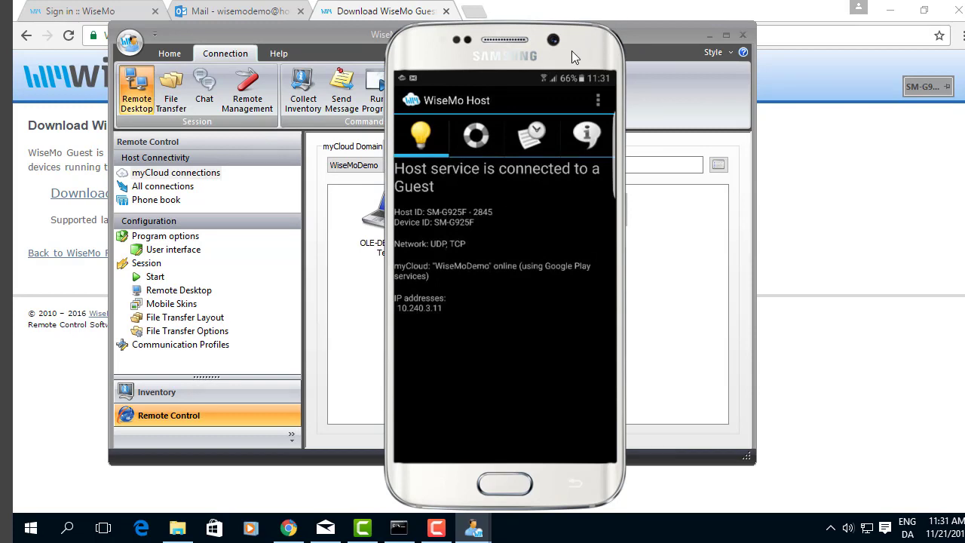
Move the transparent phone skin up and left, check its Device buttons, and press Home.
{"action": "left_click_drag", "start_coordinate": [572, 50], "coordinate": [485, 39]}
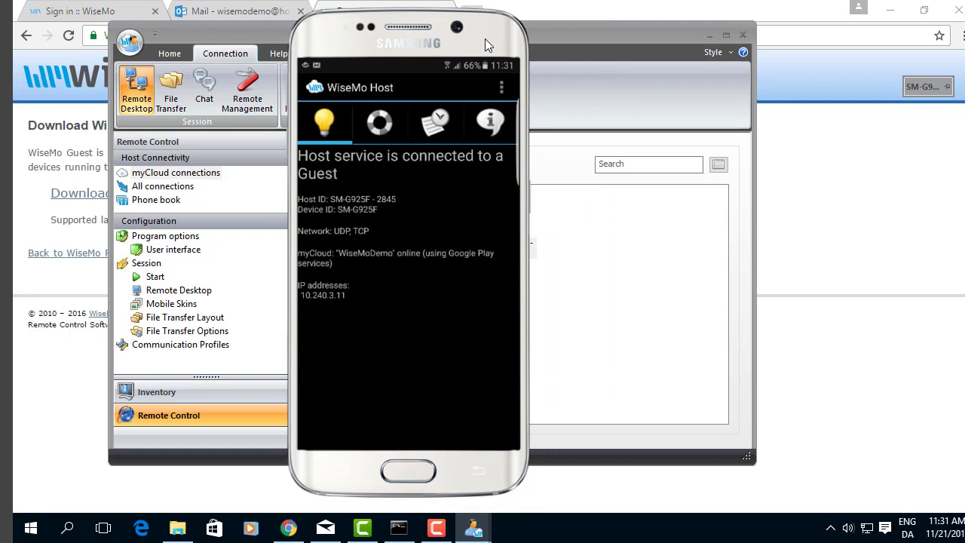
{"action": "right_click", "coordinate": [486, 45]}
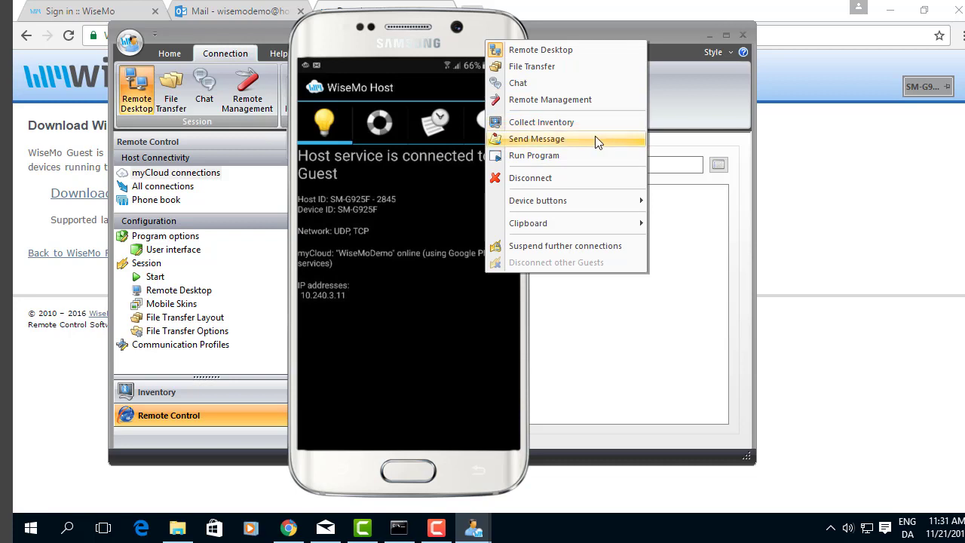
{"action": "mouse_move", "coordinate": [599, 195]}
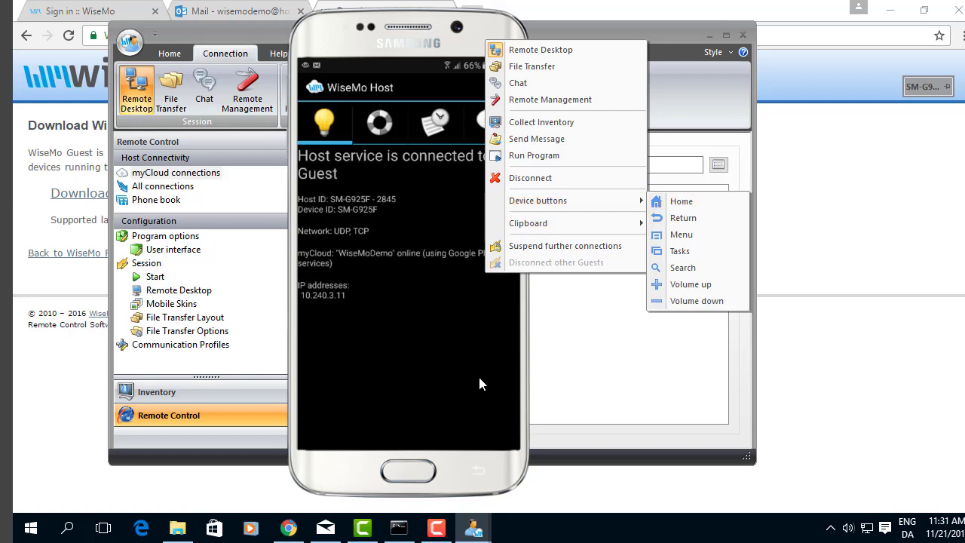
{"action": "left_click", "coordinate": [455, 477]}
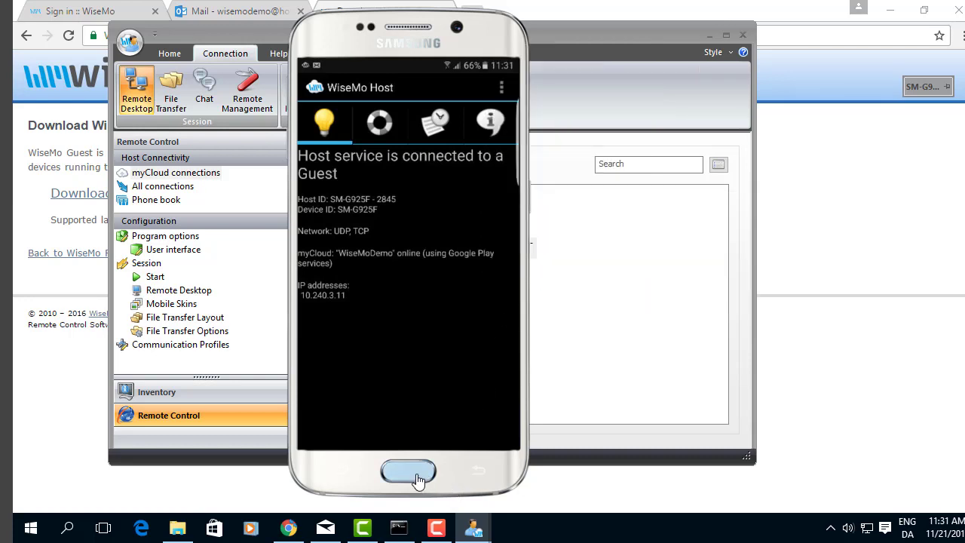
{"action": "left_click", "coordinate": [414, 475]}
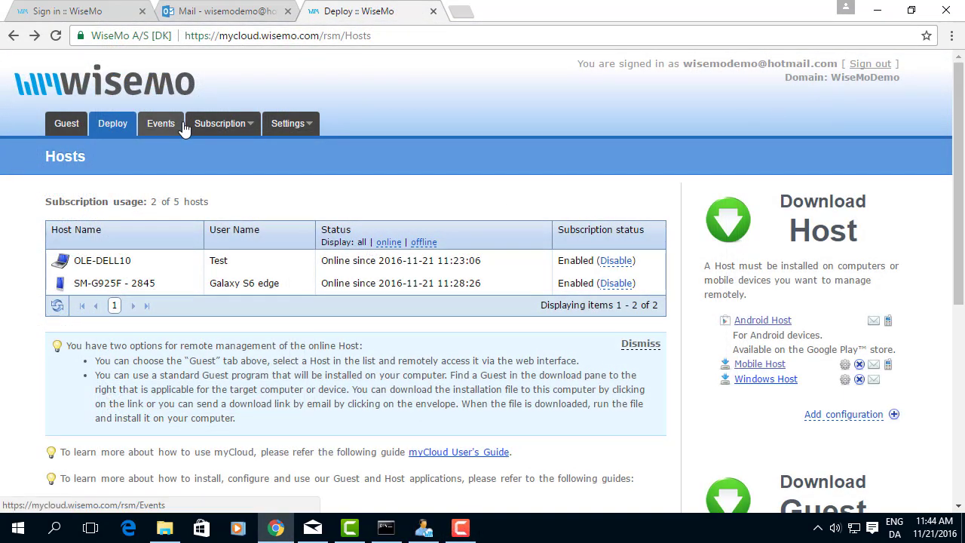
Open Settings > Users and review the empty Create new user form with Web Guest, Operator and Administrator roles.
{"action": "mouse_move", "coordinate": [292, 129]}
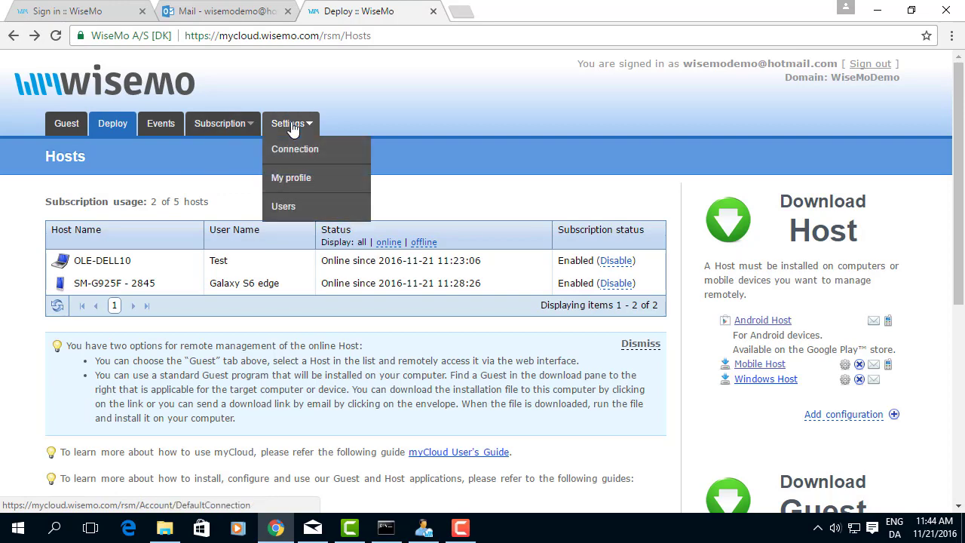
{"action": "left_click", "coordinate": [283, 207]}
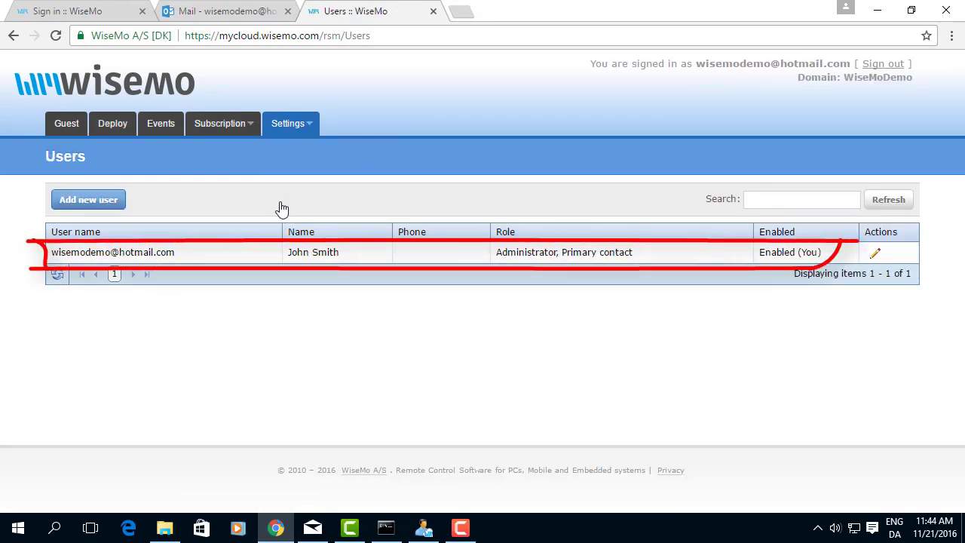
{"action": "left_click", "coordinate": [89, 199]}
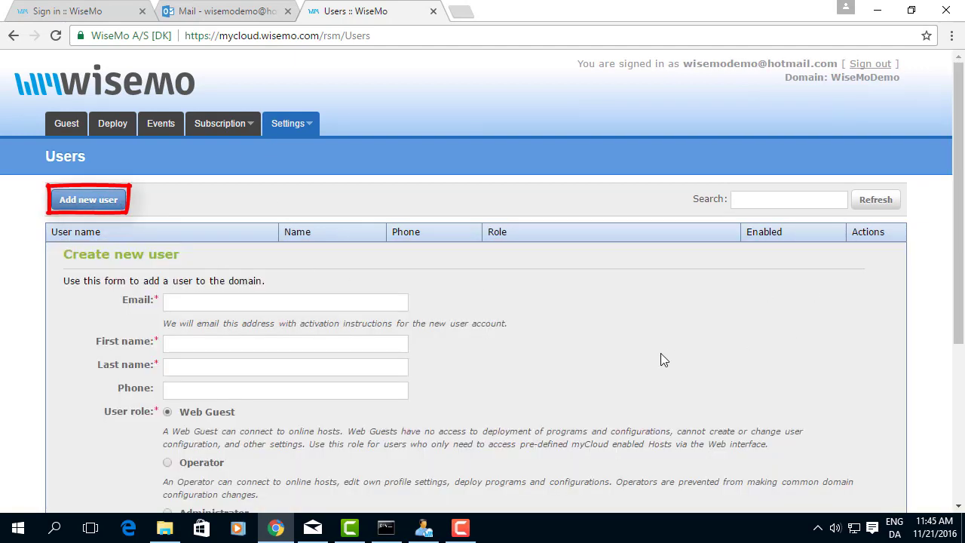
{"action": "scroll", "coordinate": [662, 359], "scroll_direction": "down", "scroll_amount": 1}
{"action": "scroll", "coordinate": [662, 359], "scroll_direction": "down", "scroll_amount": 2}
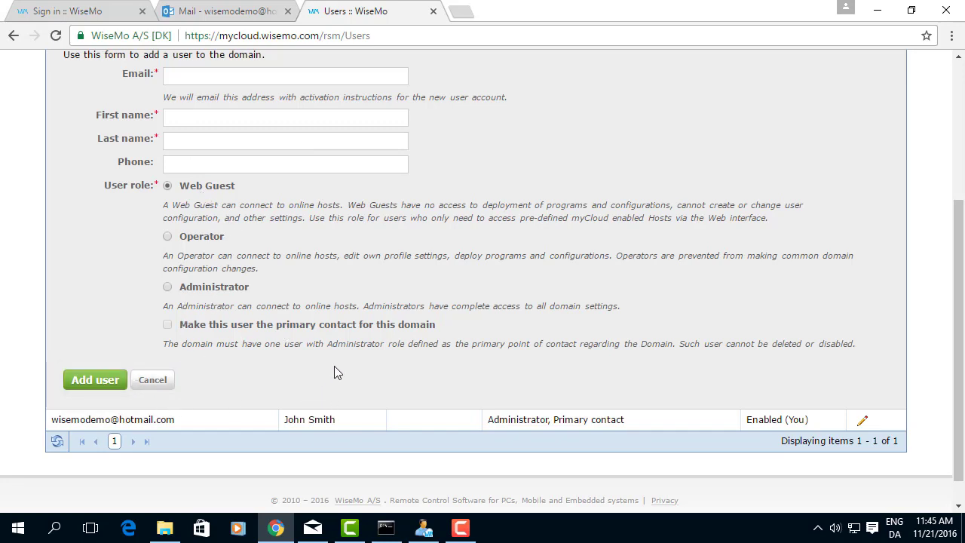
{"action": "scroll", "coordinate": [342, 361], "scroll_direction": "up", "scroll_amount": 1}
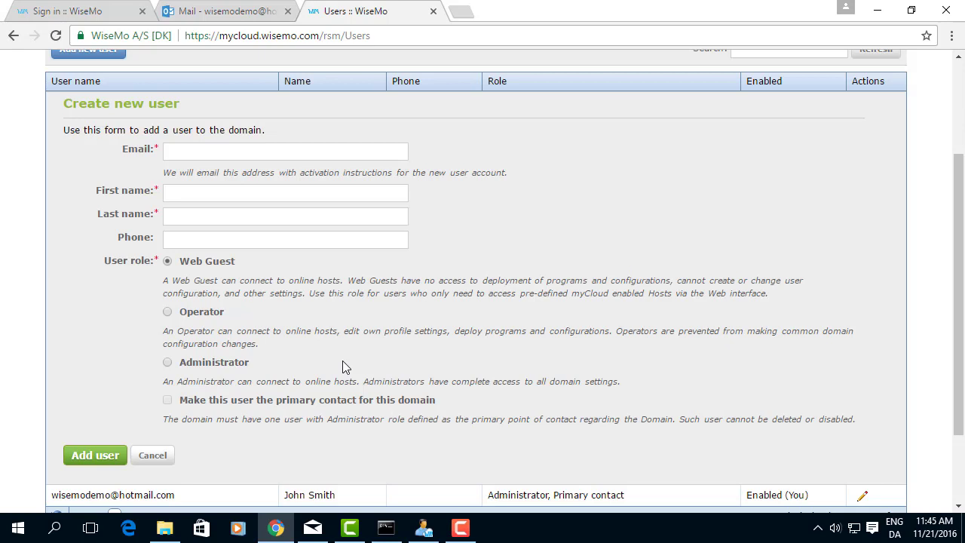
{"action": "scroll", "coordinate": [343, 362], "scroll_direction": "up", "scroll_amount": 3}
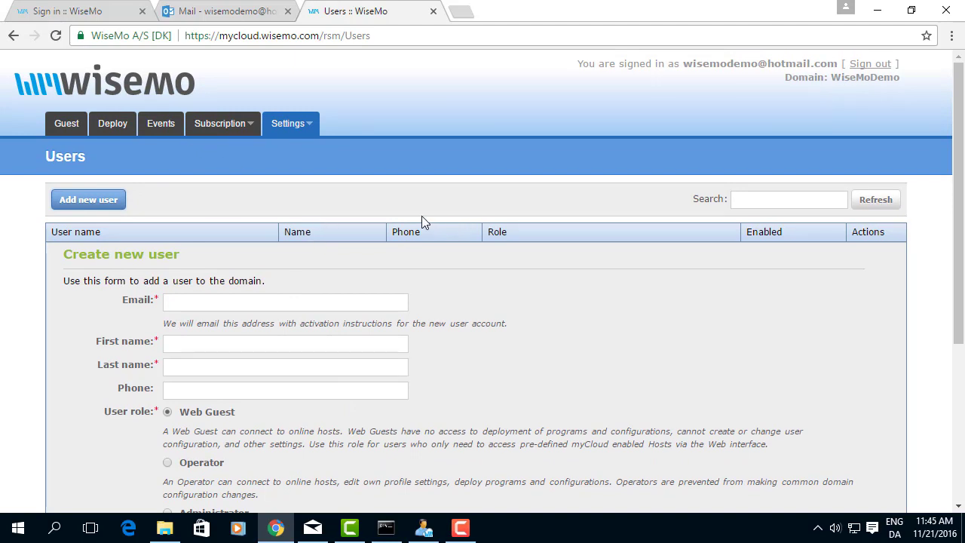
{"action": "mouse_move", "coordinate": [224, 130]}
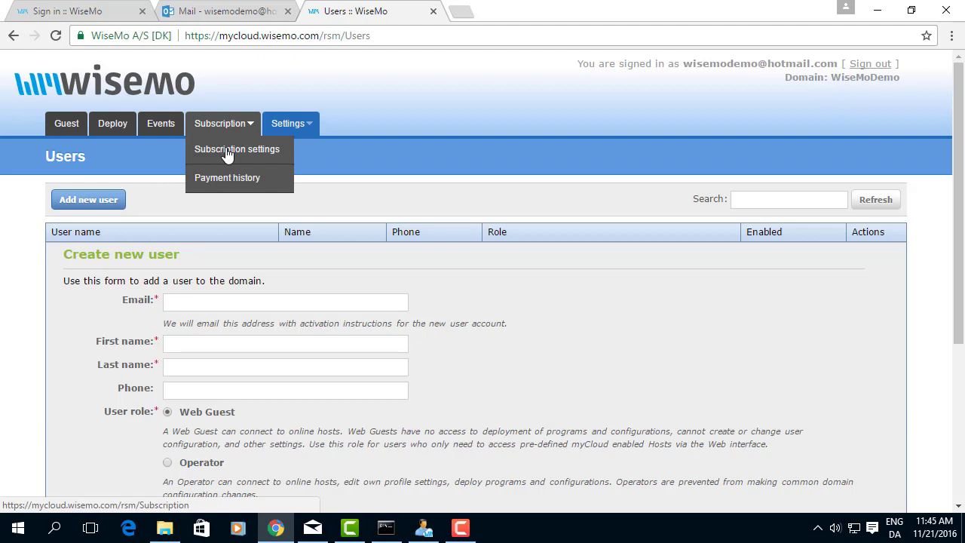
Edit the next period's subscription settings to 8 hosts on Annual subscription, totalling EUR 192.00.
{"action": "left_click", "coordinate": [228, 153]}
{"action": "scroll", "coordinate": [641, 307], "scroll_direction": "down", "scroll_amount": 1}
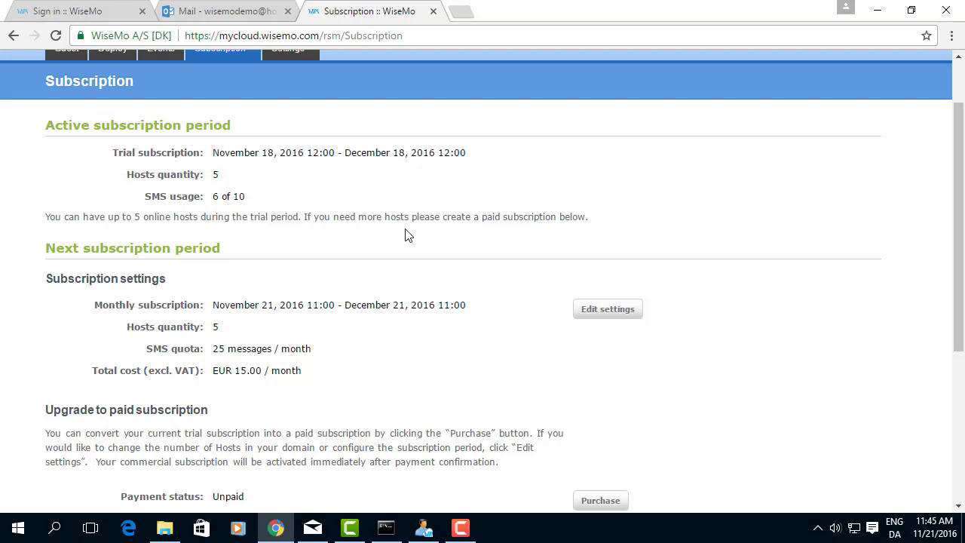
{"action": "scroll", "coordinate": [405, 235], "scroll_direction": "down", "scroll_amount": 1}
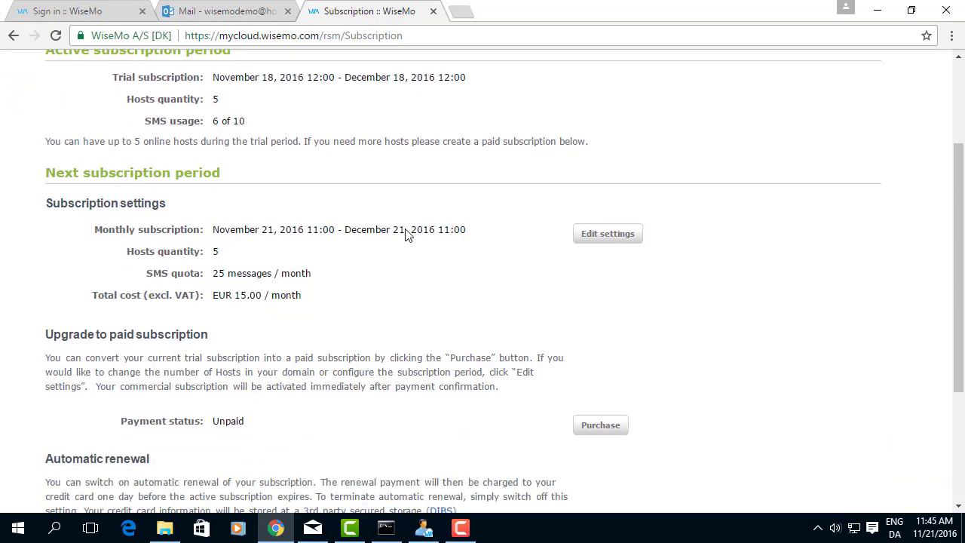
{"action": "left_click", "coordinate": [594, 236]}
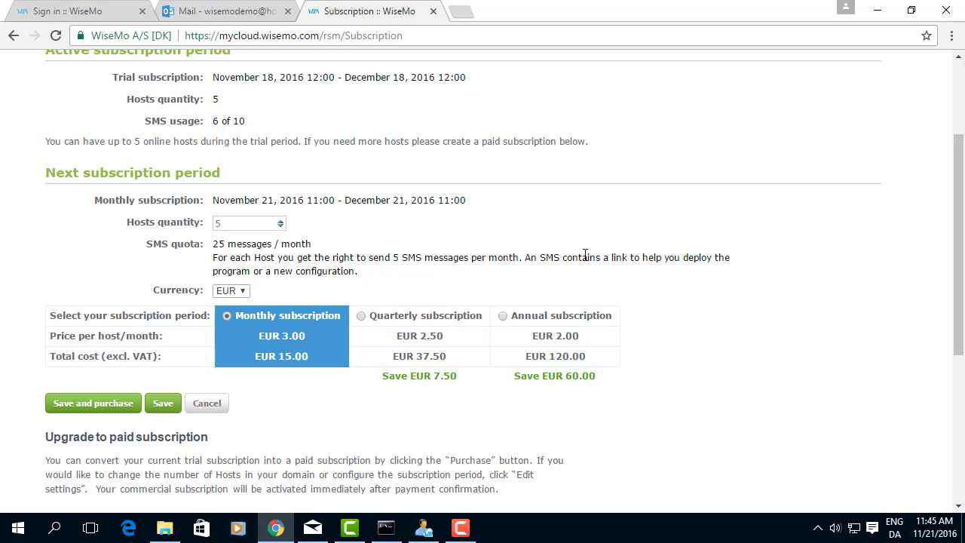
{"action": "scroll", "coordinate": [411, 297], "scroll_direction": "down", "scroll_amount": 1}
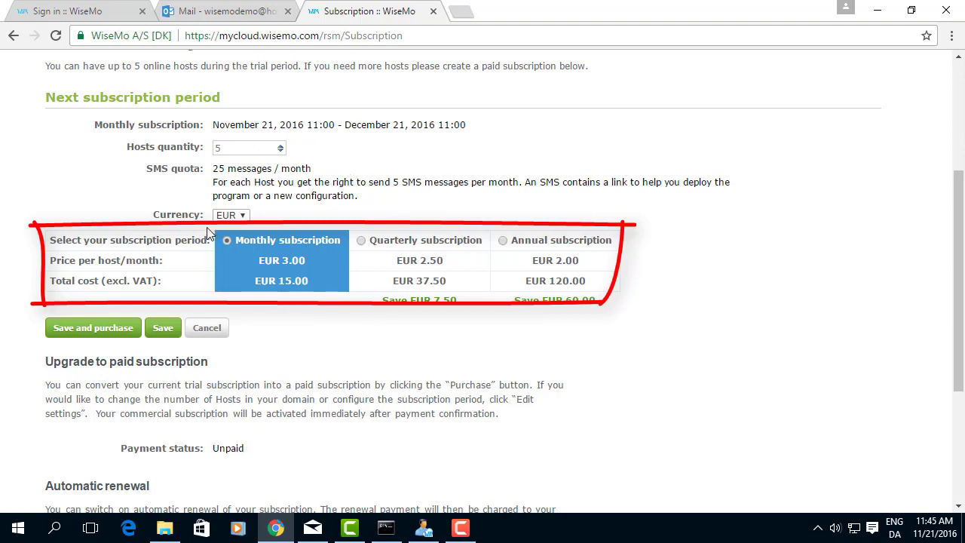
{"action": "left_click", "coordinate": [281, 150]}
{"action": "type", "text": "8"}
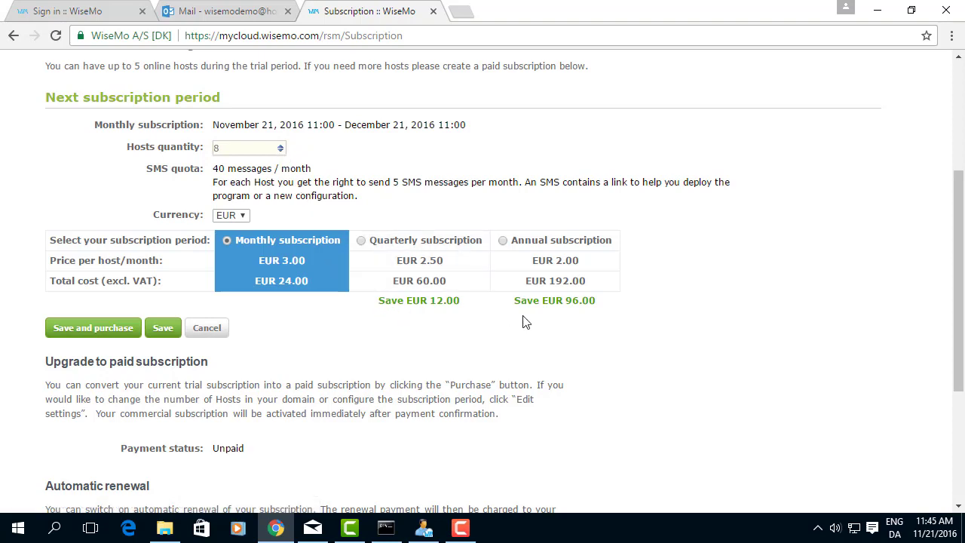
{"action": "left_click", "coordinate": [502, 241]}
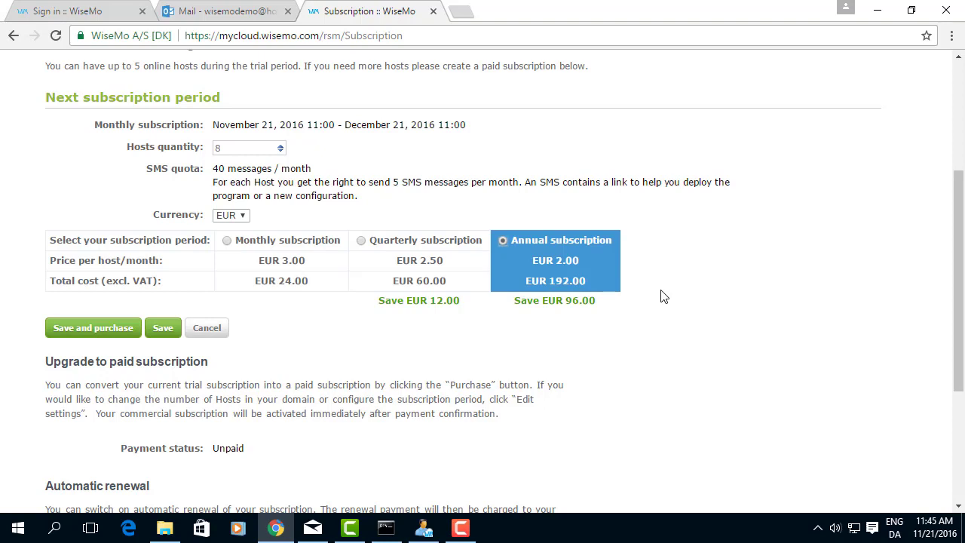
{"action": "scroll", "coordinate": [660, 296], "scroll_direction": "down", "scroll_amount": 1}
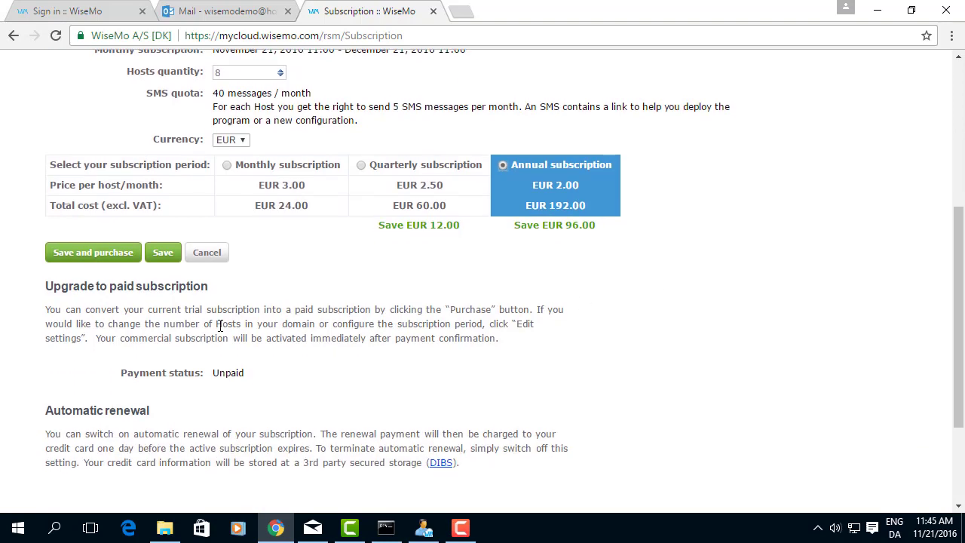
Save and purchase, then review the order: 8 hosts annually, EUR 48.00 VAT, EUR 240.00 total.
{"action": "left_click", "coordinate": [89, 254]}
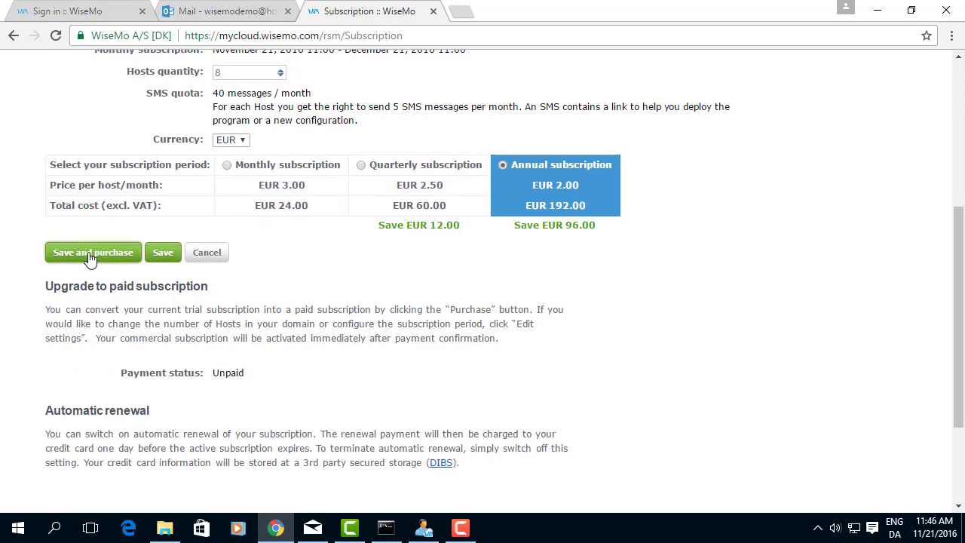
{"action": "scroll", "coordinate": [573, 341], "scroll_direction": "down", "scroll_amount": 1}
{"action": "scroll", "coordinate": [573, 342], "scroll_direction": "down", "scroll_amount": 1}
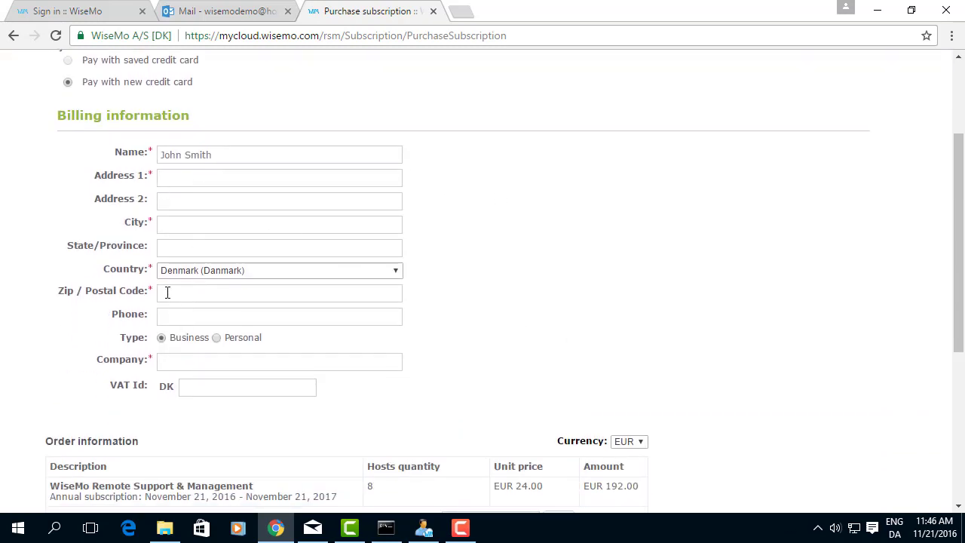
{"action": "scroll", "coordinate": [674, 339], "scroll_direction": "down", "scroll_amount": 1}
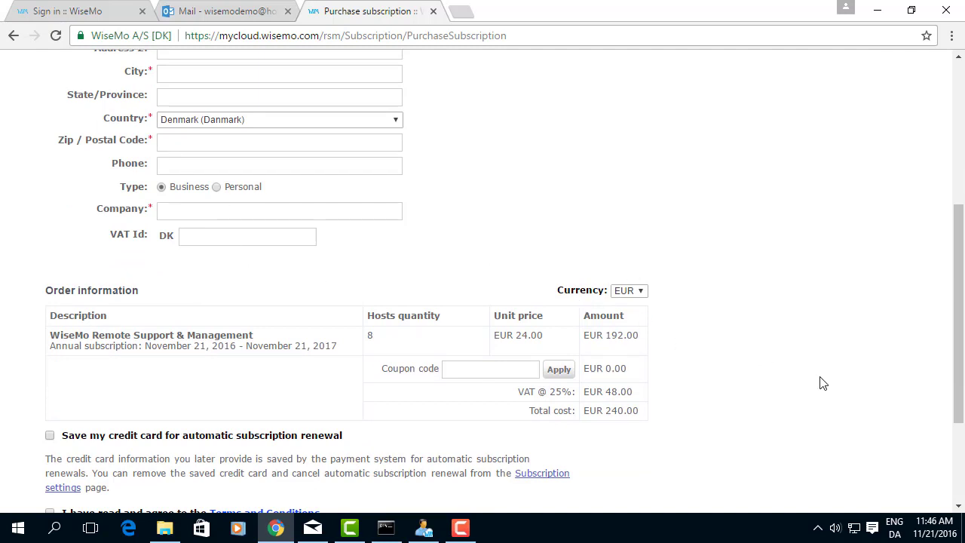
{"action": "scroll", "coordinate": [822, 383], "scroll_direction": "down", "scroll_amount": 1}
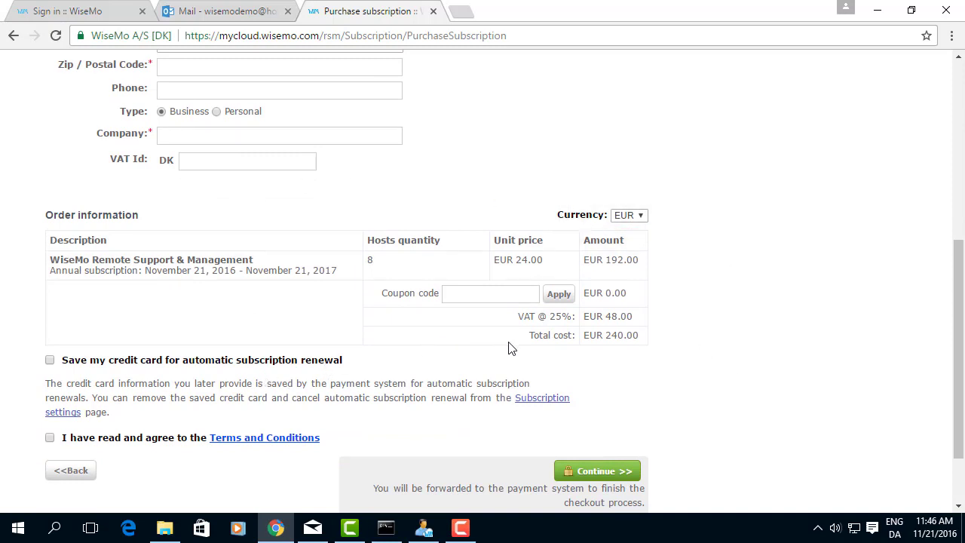
{"action": "scroll", "coordinate": [746, 329], "scroll_direction": "down", "scroll_amount": 1}
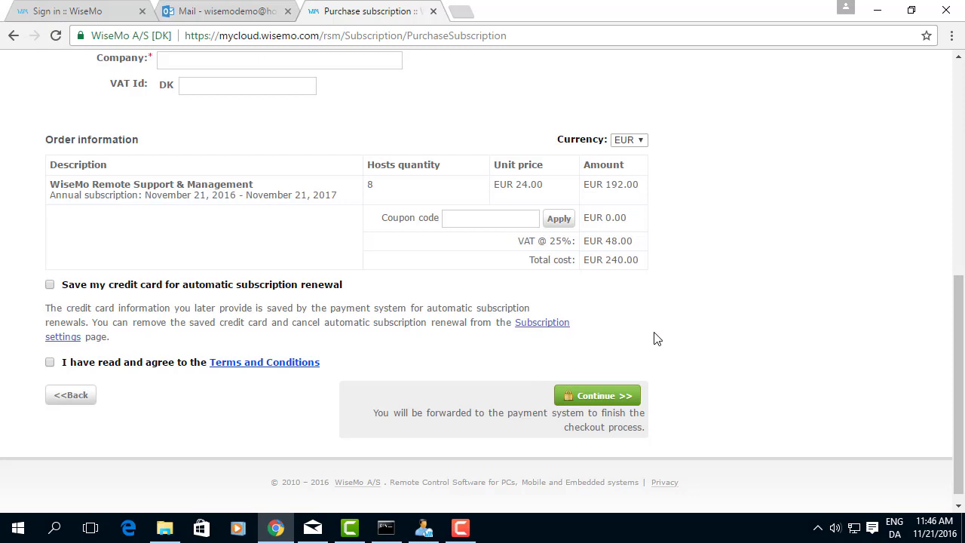
{"action": "scroll", "coordinate": [655, 336], "scroll_direction": "up", "scroll_amount": 1}
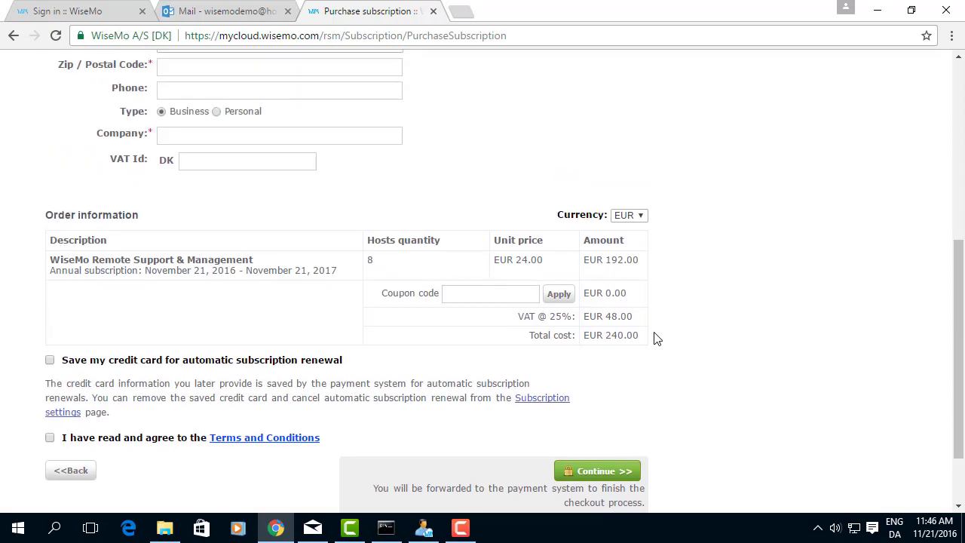